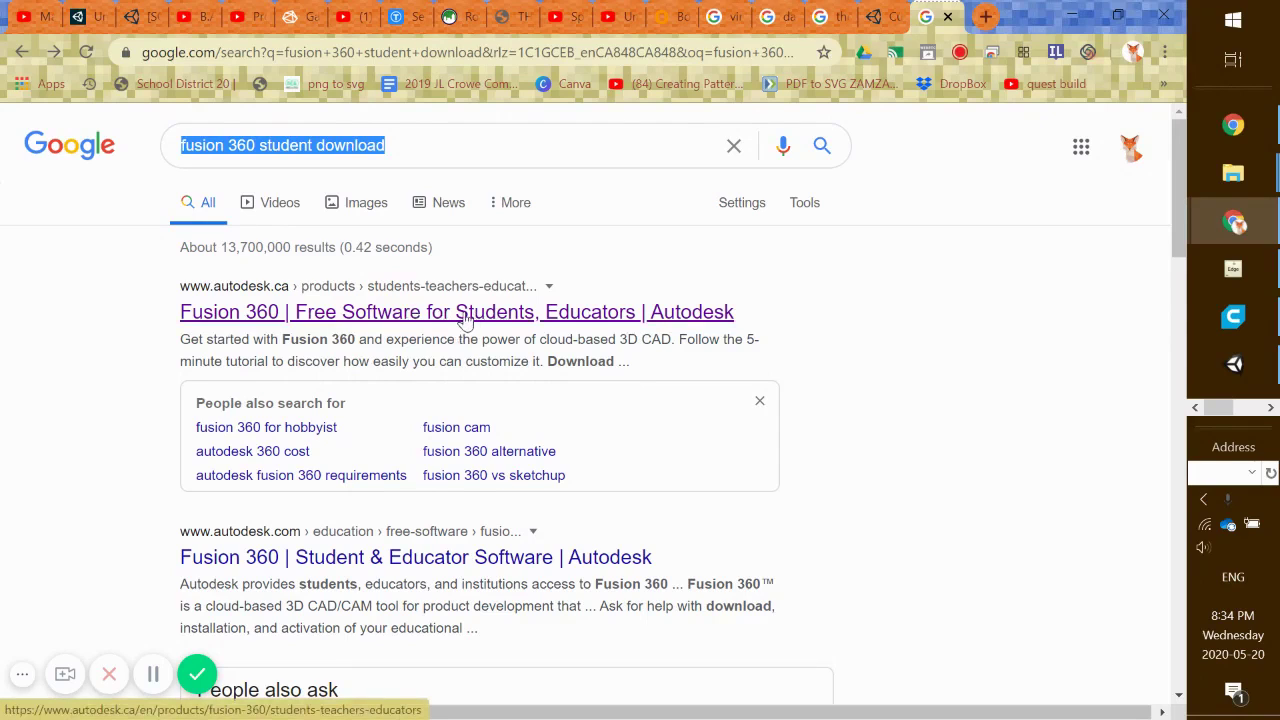
Step: Open Autodesk's Fusion 360 page for students and educators from the search results, and switch to the running Fusion 360 application
click(465, 316)
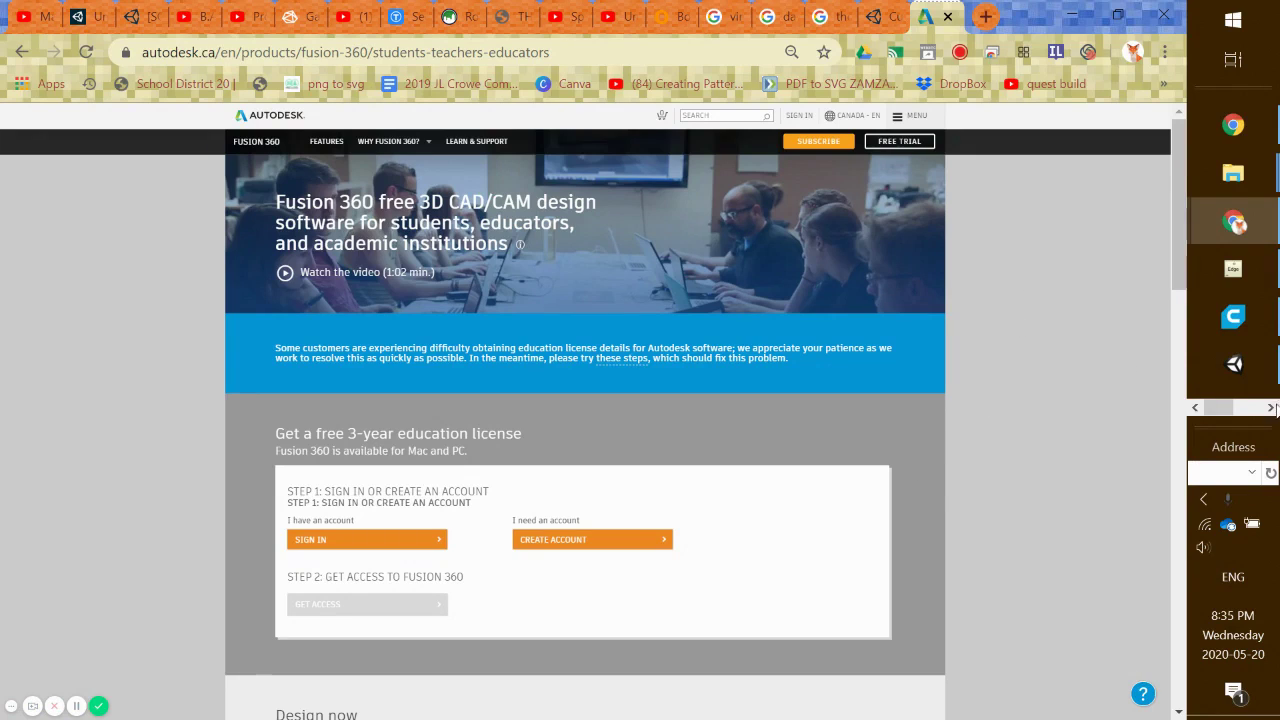
click(1271, 407)
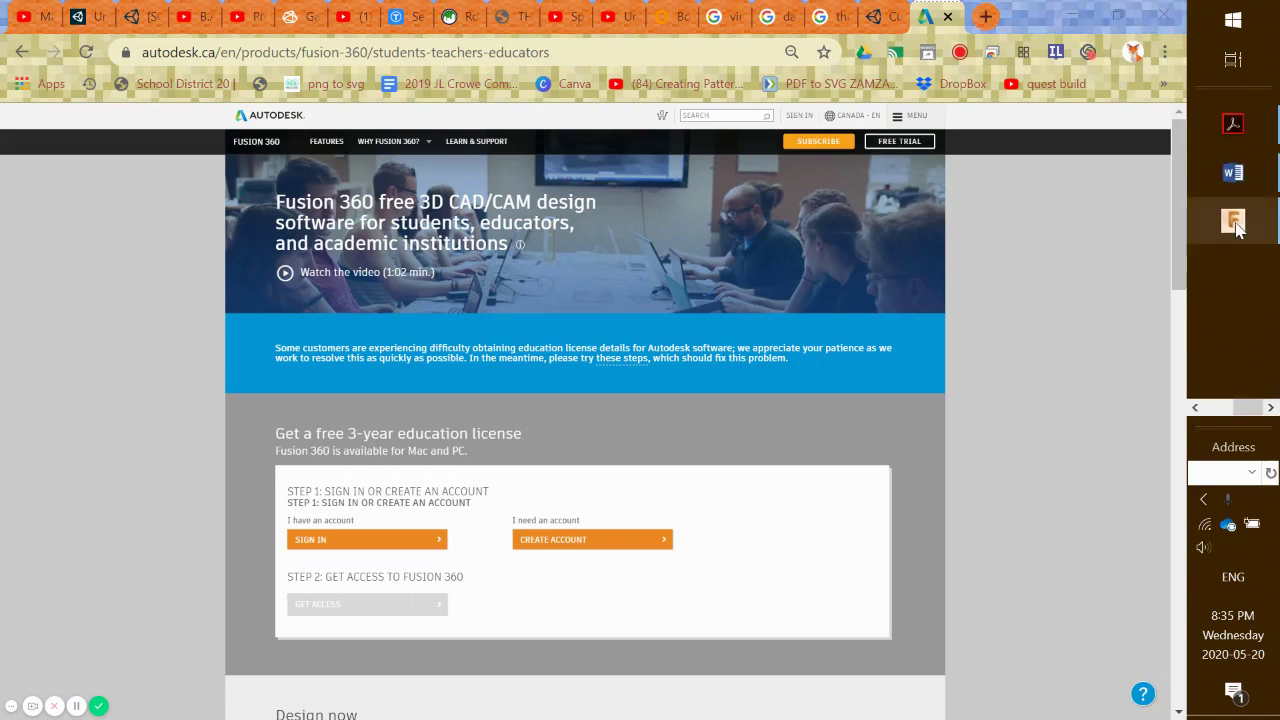
mouse_move(1237, 228)
click(1237, 222)
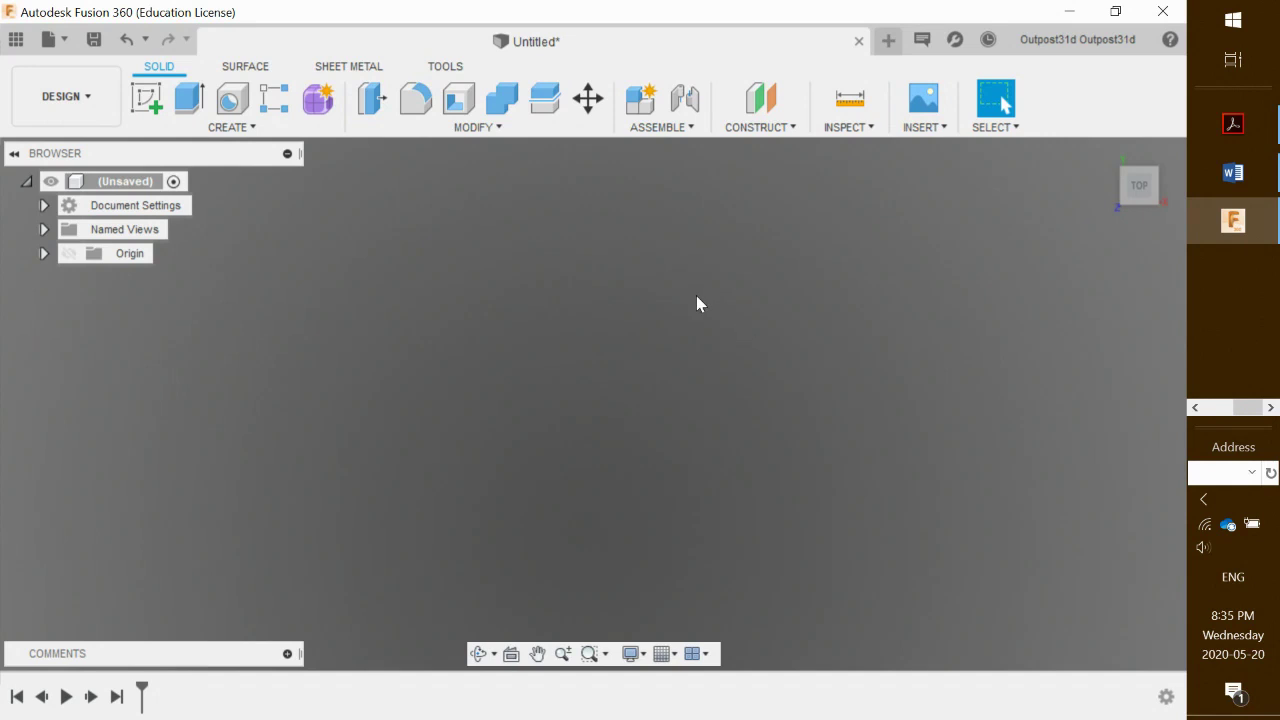
click(63, 44)
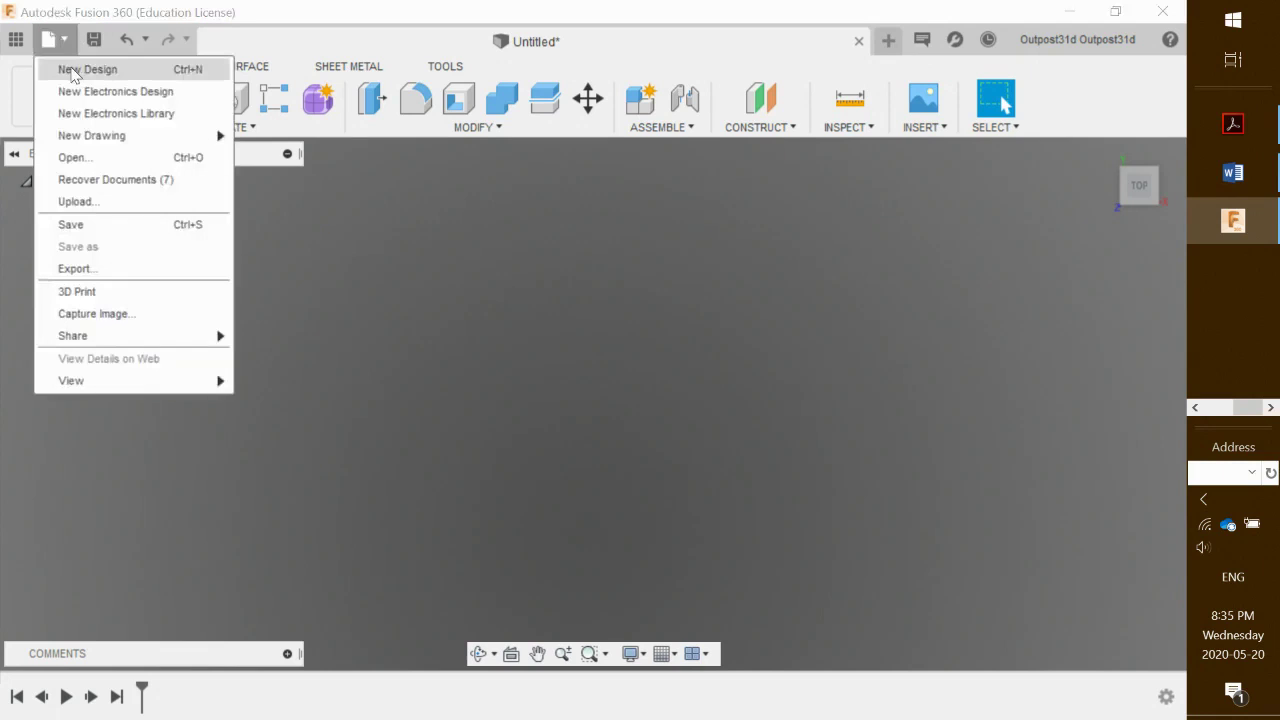
click(572, 50)
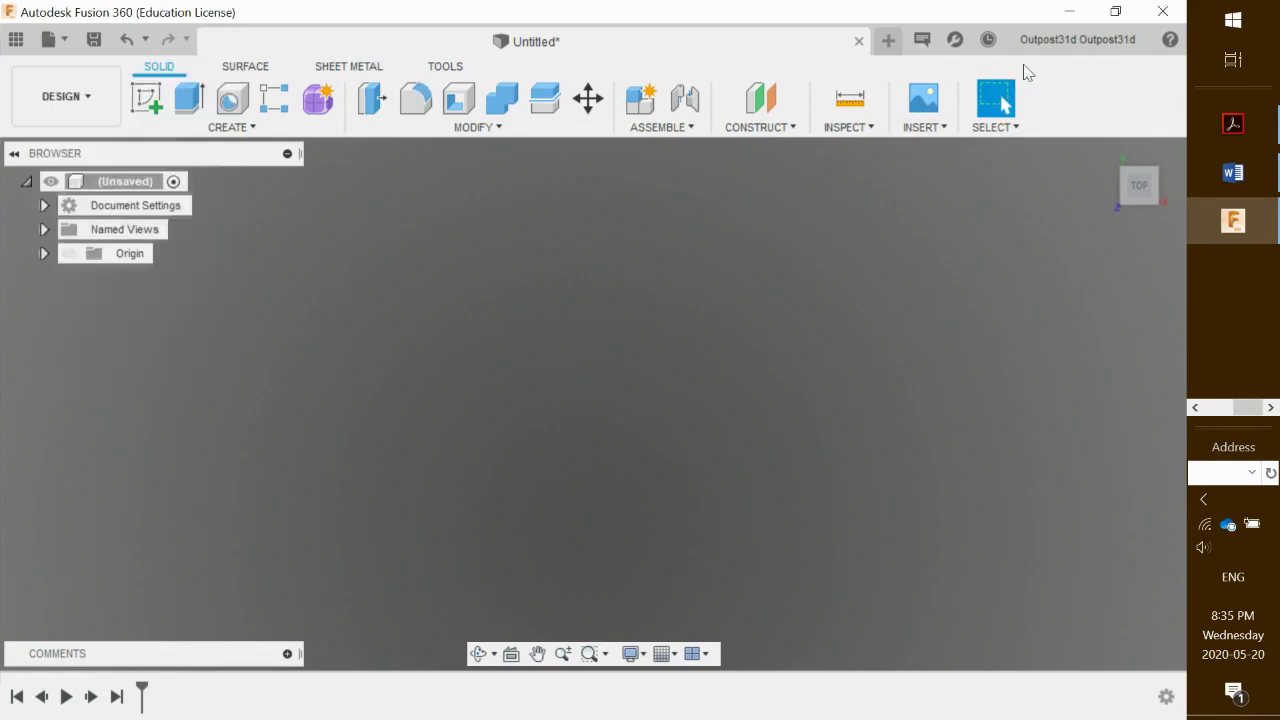
Step: Set the pan, zoom and orbit shortcuts to Tinkercad in the general preferences
click(1076, 44)
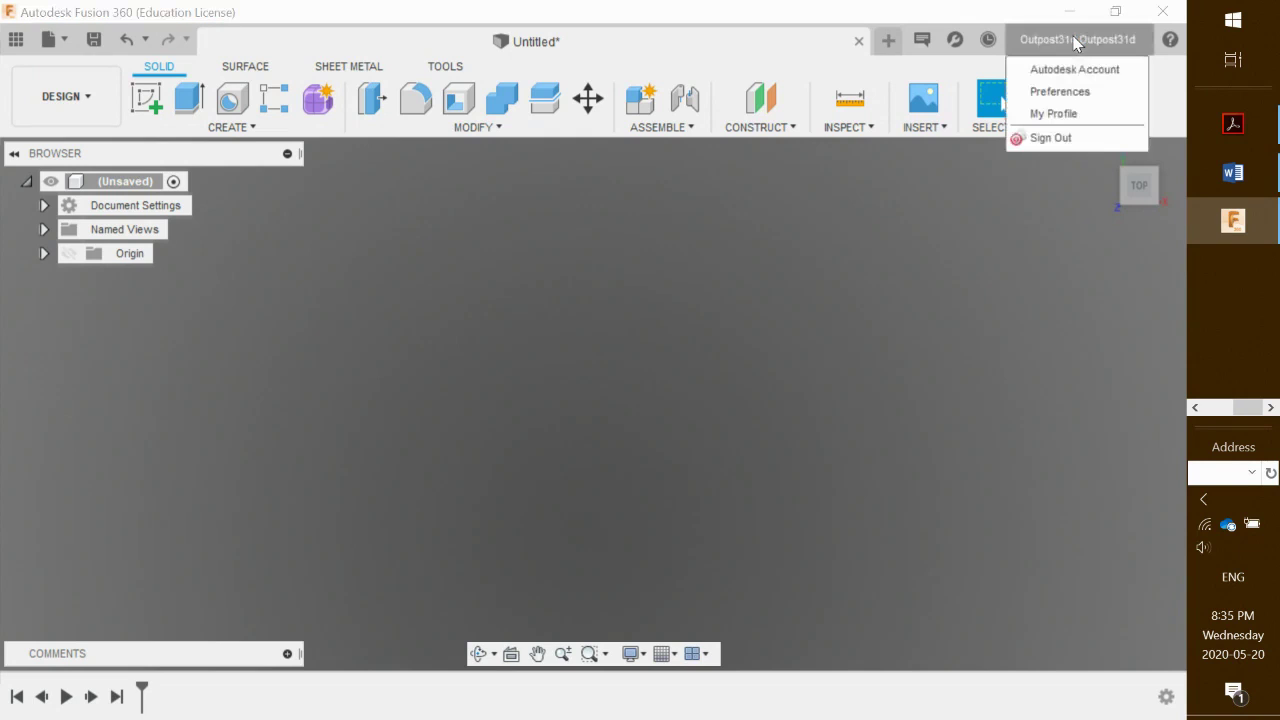
click(1070, 97)
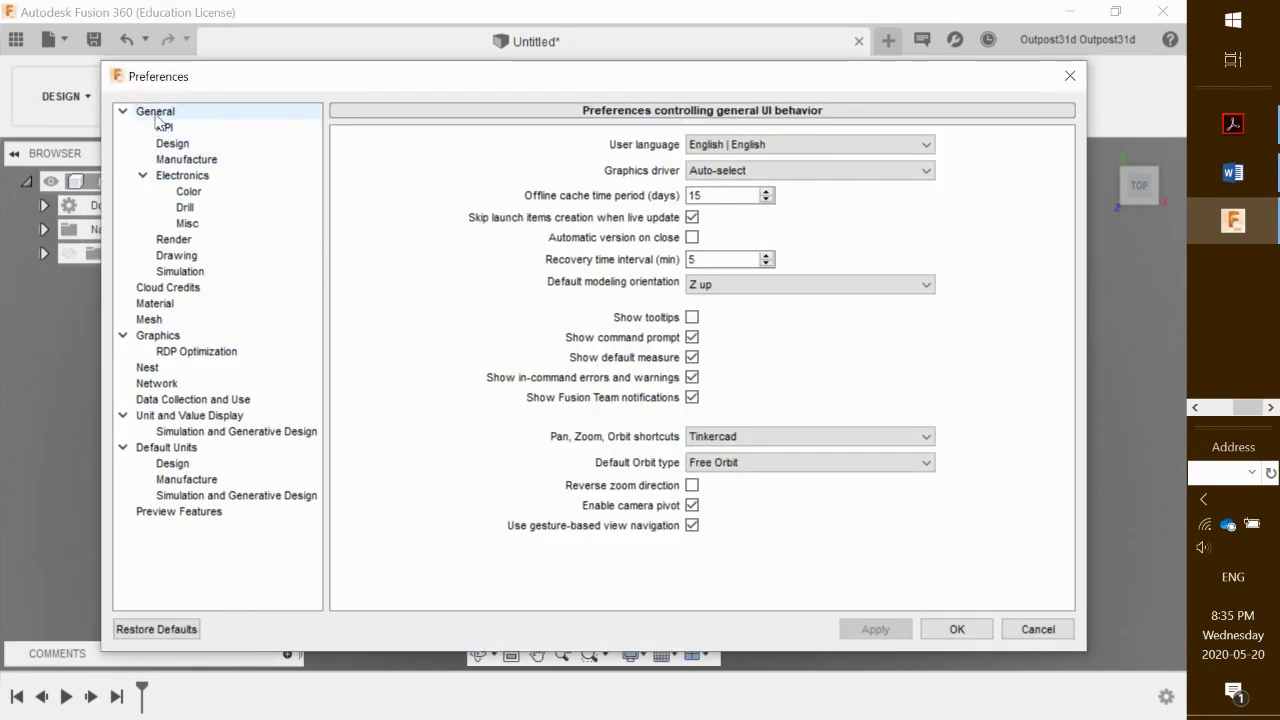
click(157, 116)
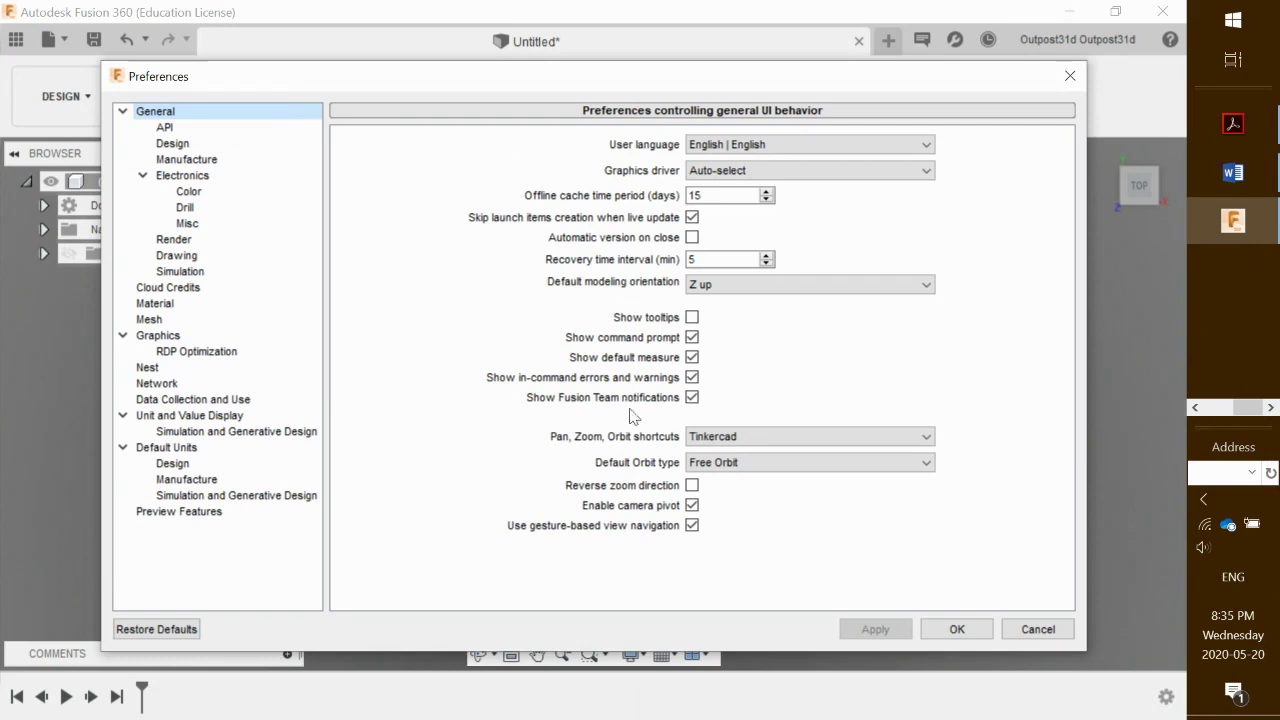
click(747, 441)
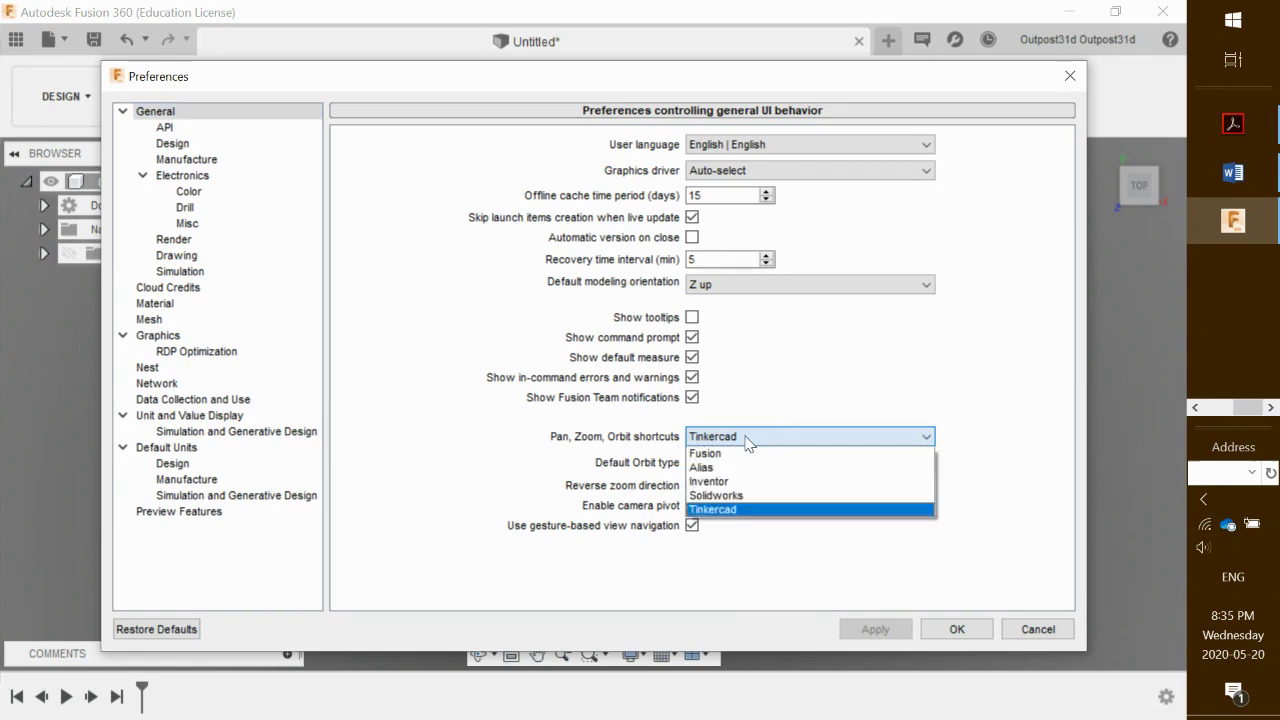
click(732, 514)
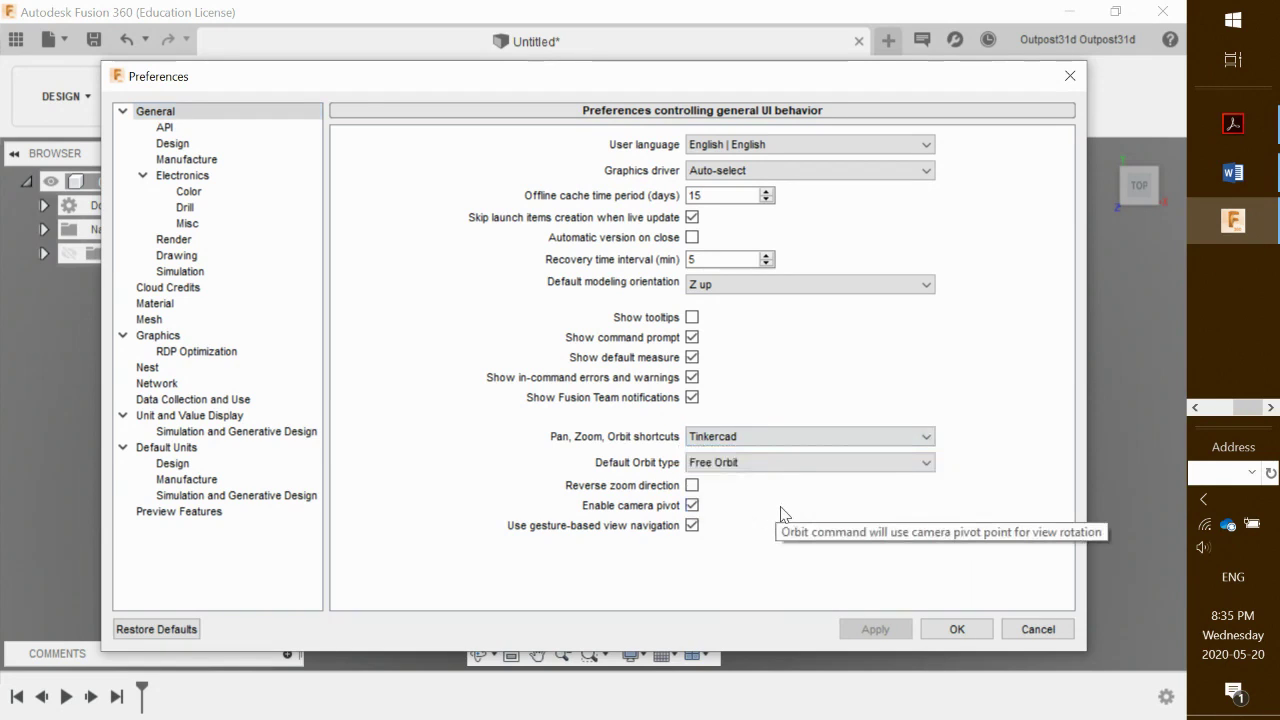
click(956, 629)
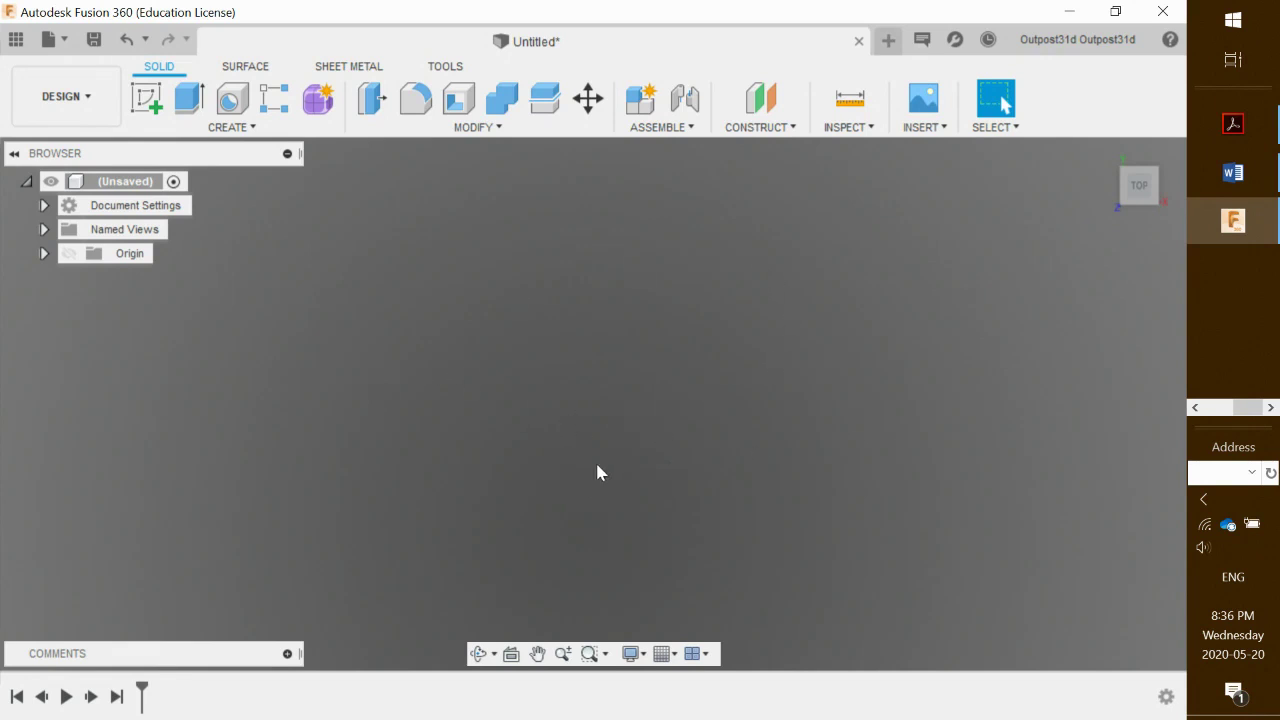
Step: Create a sketch on the horizontal XY origin plane, choosing it from the home view
click(153, 106)
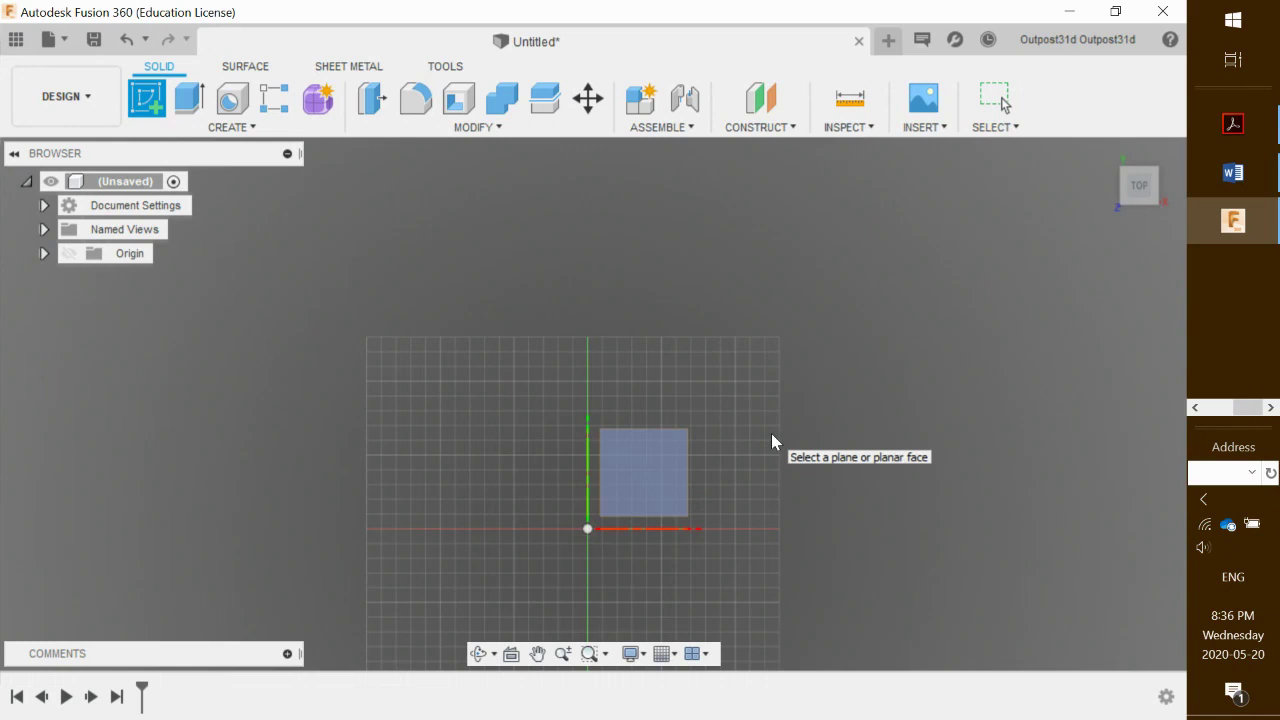
key(Escape)
mouse_move(769, 443)
shift+middle_down()
mouse_move(722, 480)
mouse_move(731, 469)
mouse_move(700, 463)
mouse_move(760, 434)
mouse_move(643, 466)
mouse_move(636, 425)
mouse_move(680, 477)
mouse_move(705, 466)
mouse_move(696, 455)
shift+middle_up()
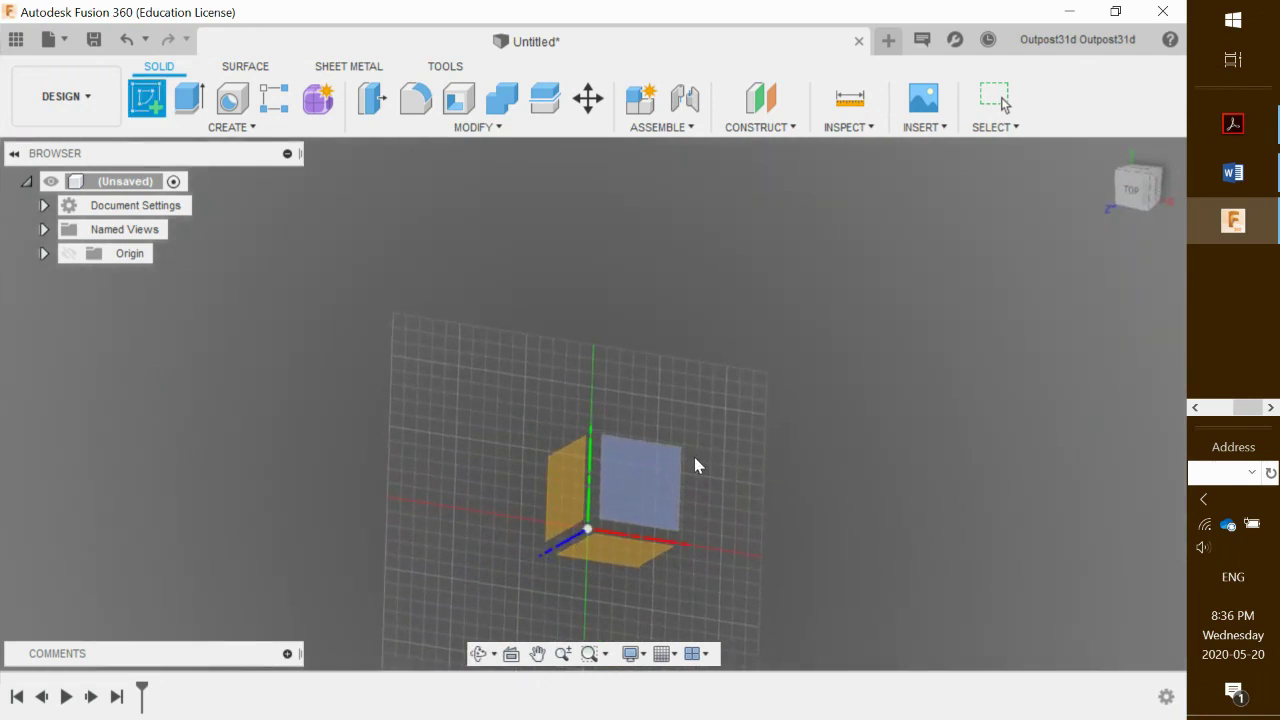
mouse_move(694, 457)
middle_down()
mouse_move(677, 323)
mouse_move(655, 313)
mouse_move(729, 369)
mouse_move(849, 374)
mouse_move(737, 357)
mouse_move(735, 377)
middle_up()
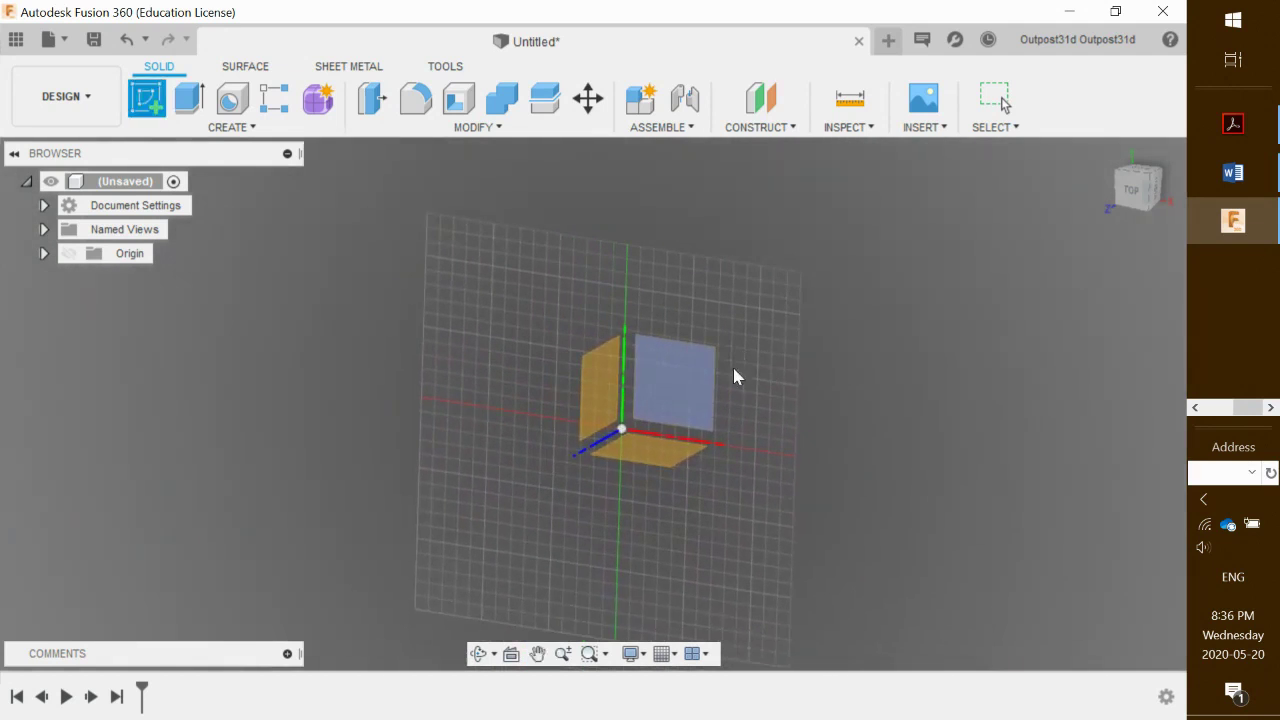
click(1133, 190)
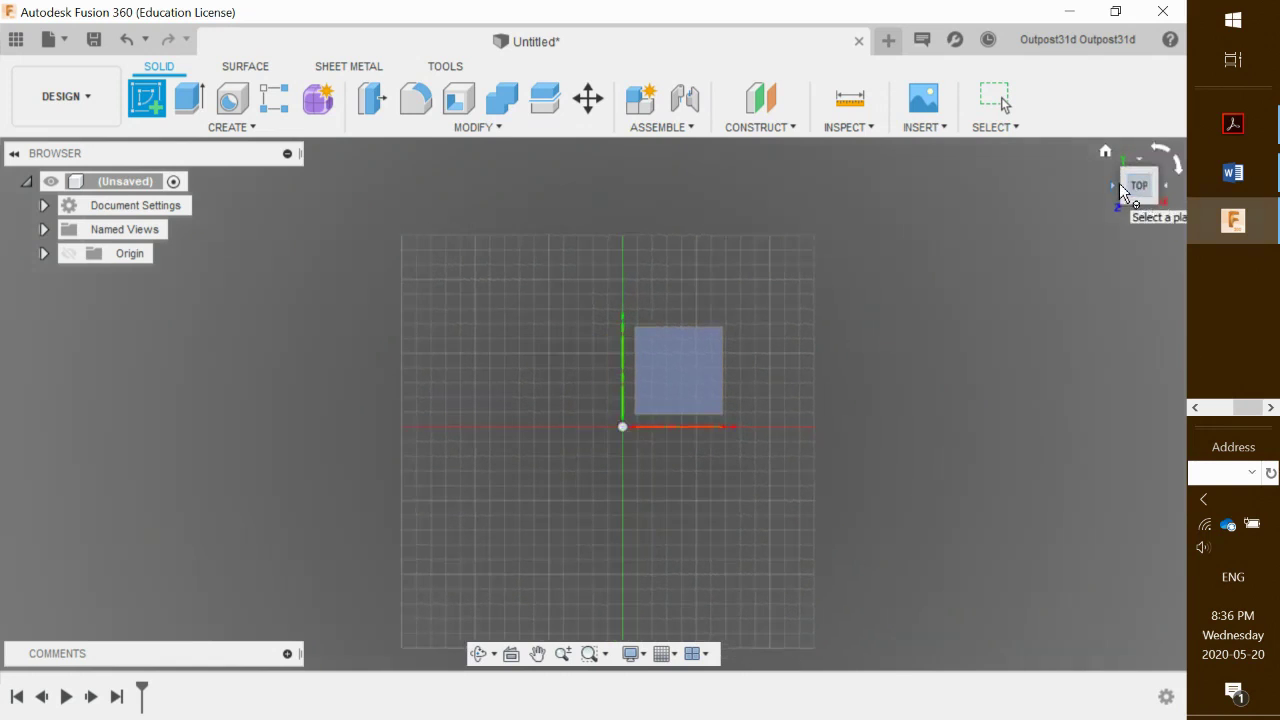
click(1106, 152)
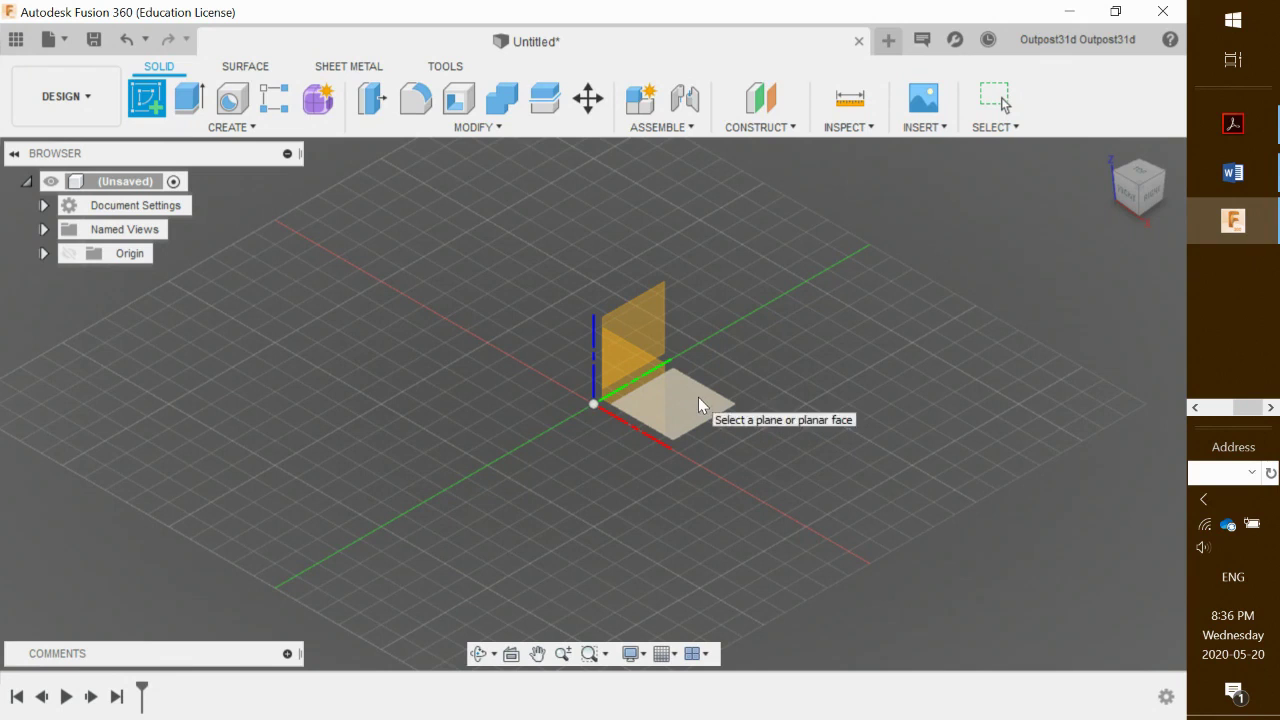
click(699, 400)
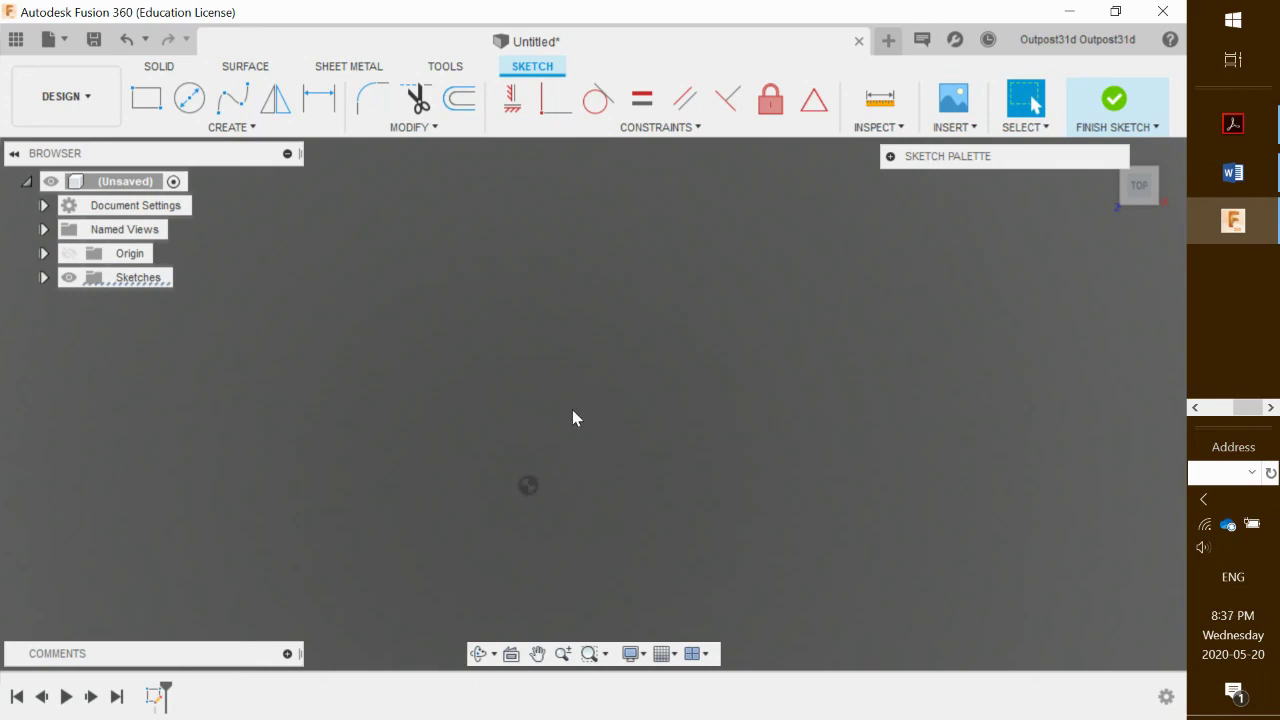
Step: Start the Line tool in the new sketch and turn on construction mode in the sketch options
middle_drag(573, 410, 726, 371)
click(252, 130)
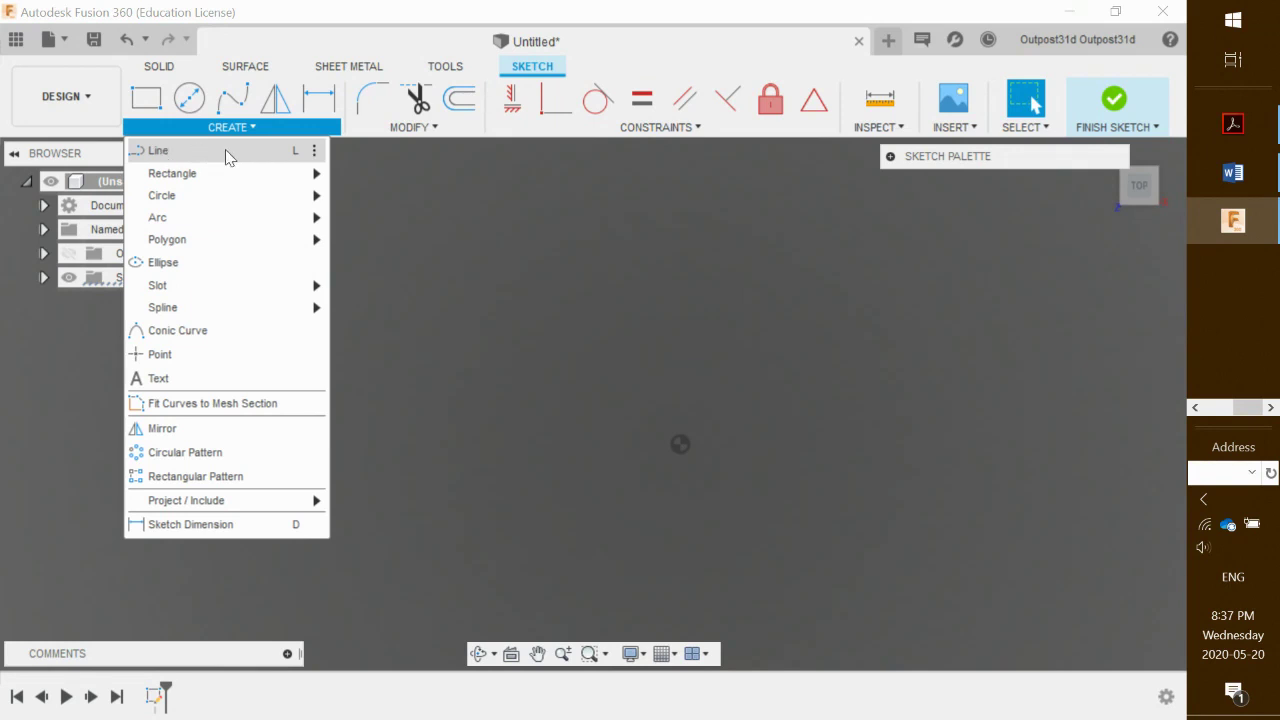
click(227, 152)
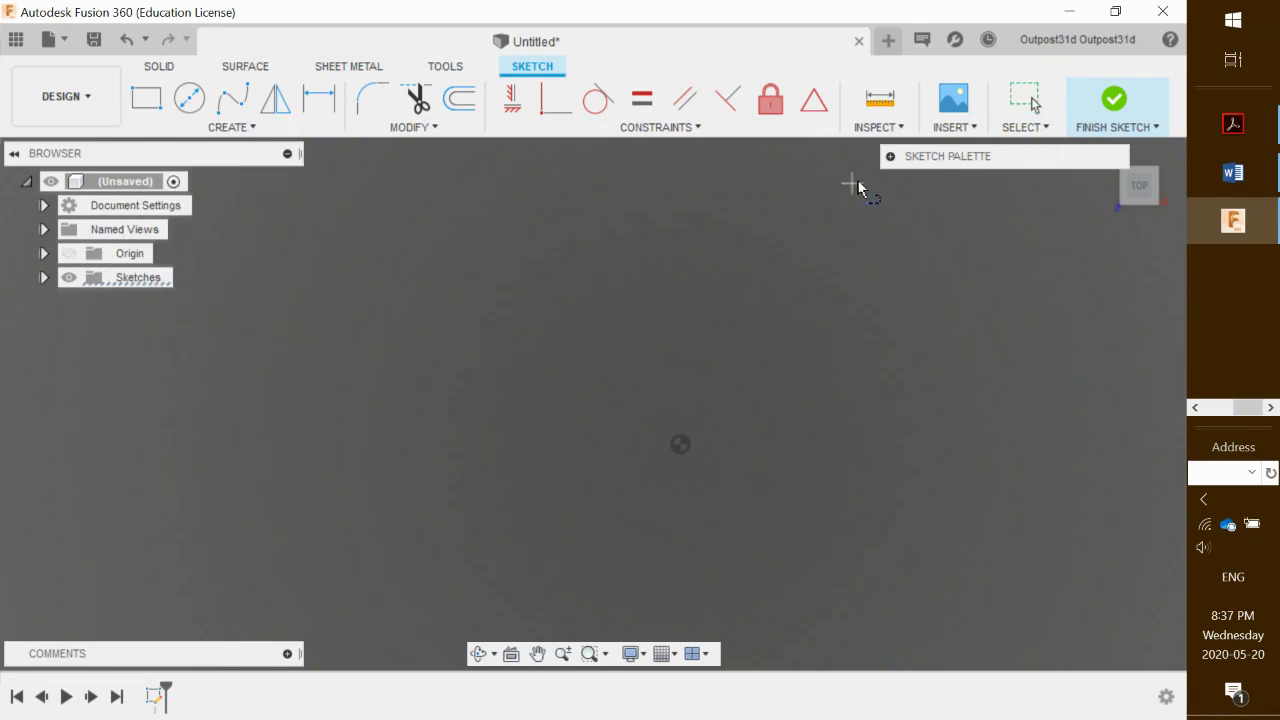
mouse_move(923, 168)
mouse_down()
mouse_move(968, 247)
mouse_move(1020, 232)
mouse_up()
click(936, 222)
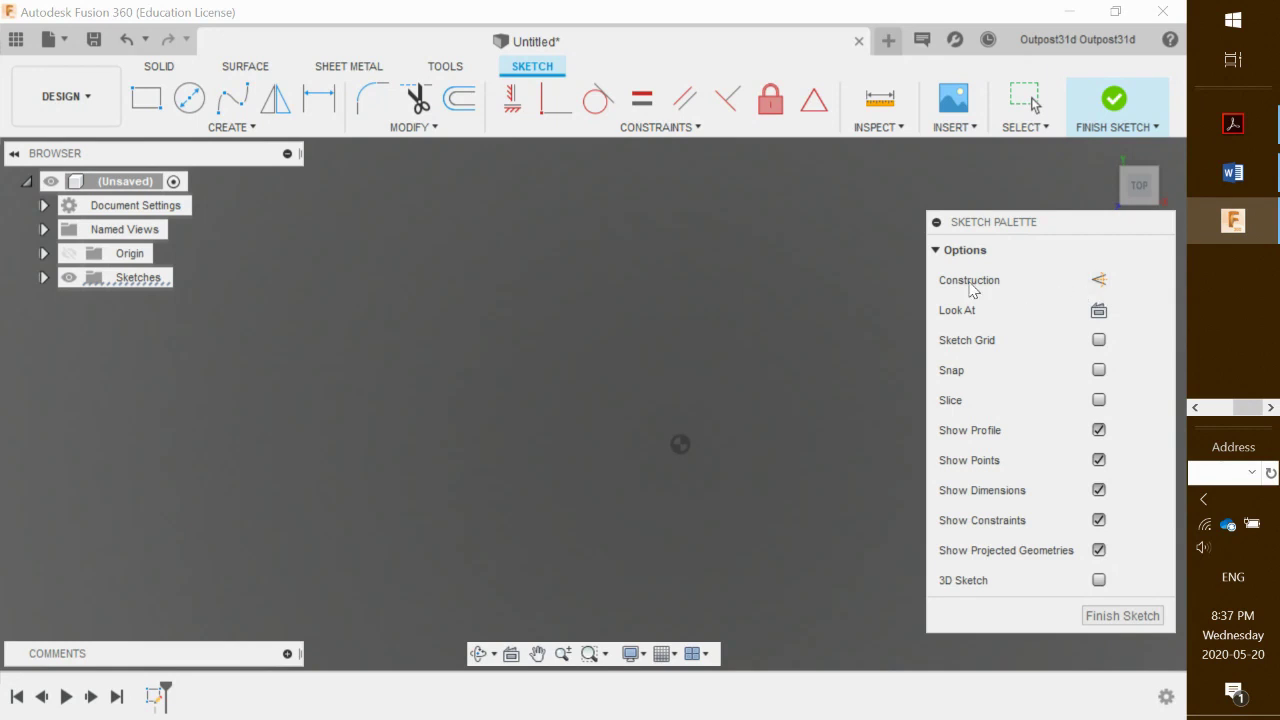
click(1099, 281)
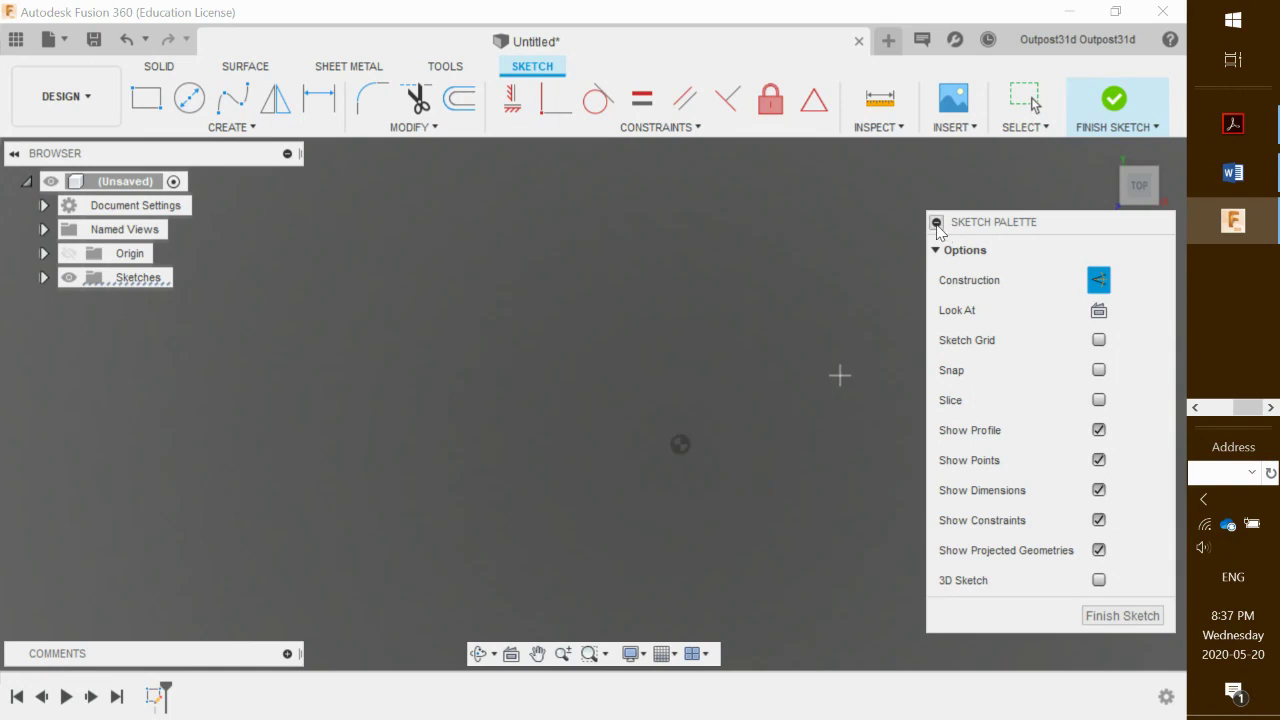
click(936, 222)
drag(983, 222, 971, 156)
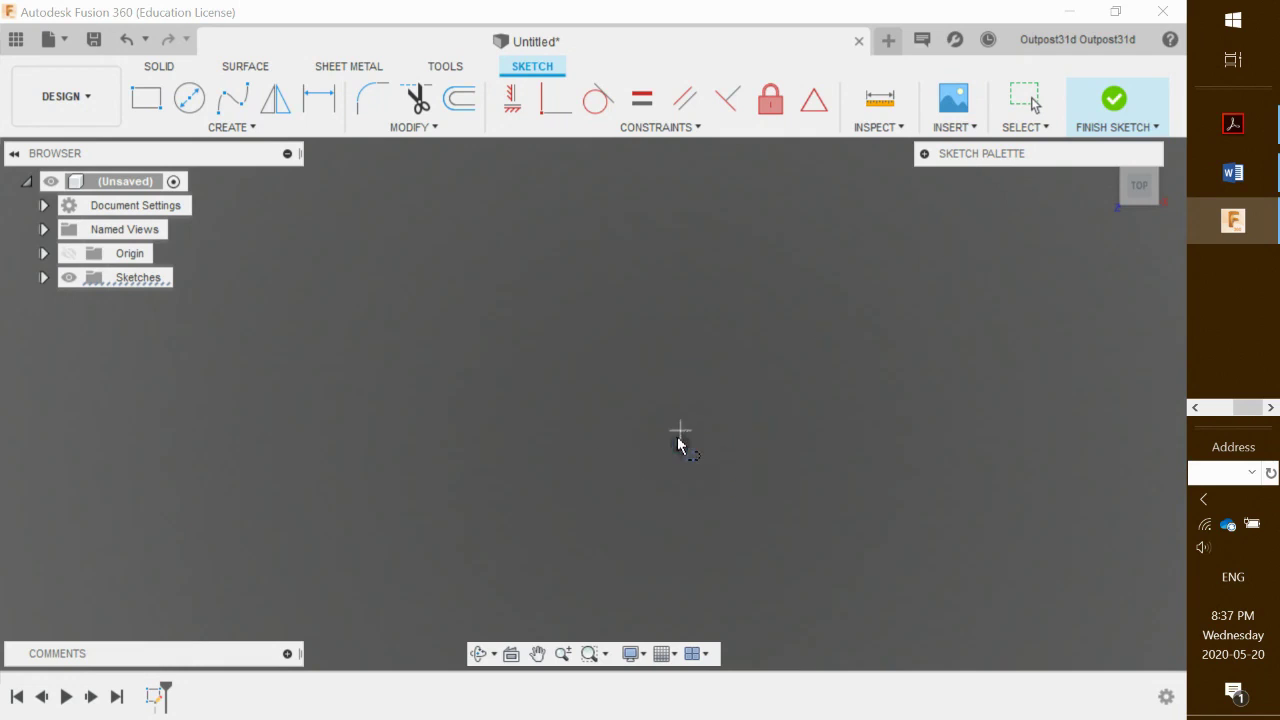
Step: Consult the bridge dimensions in the Word document, and draw a 257.5 mm horizontal construction line leftward from the sketch origin
click(1238, 174)
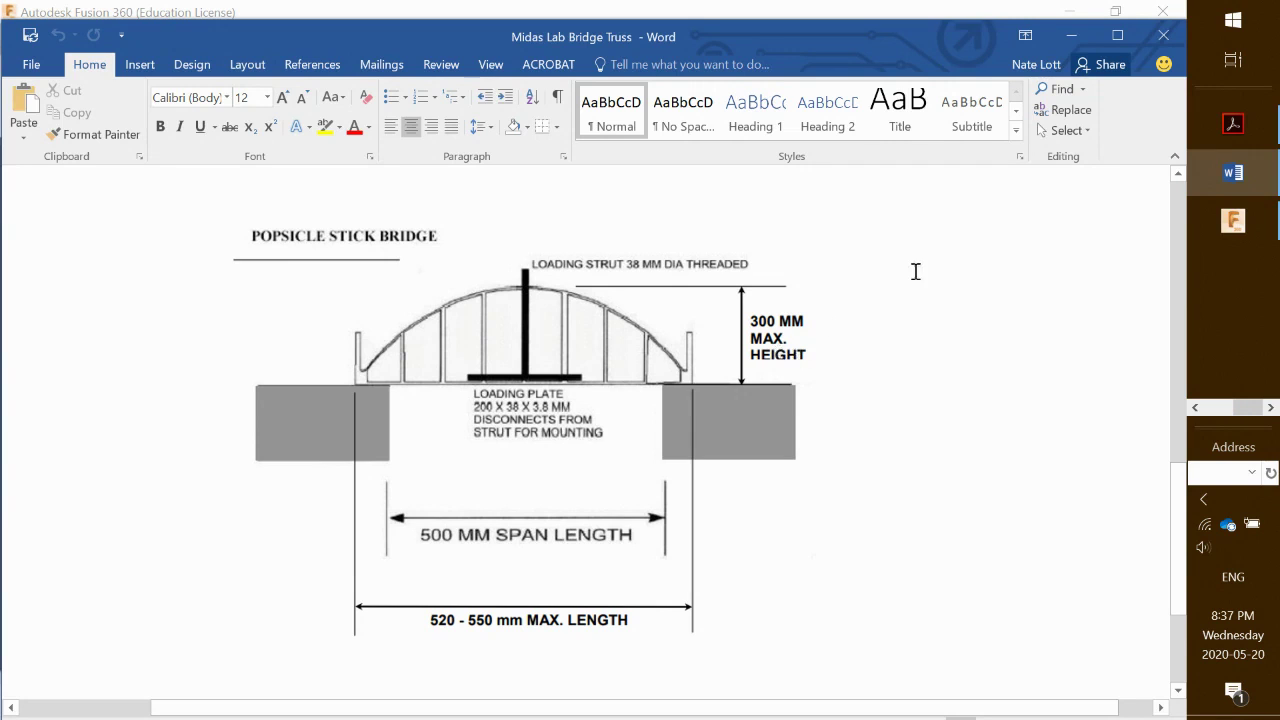
click(1071, 38)
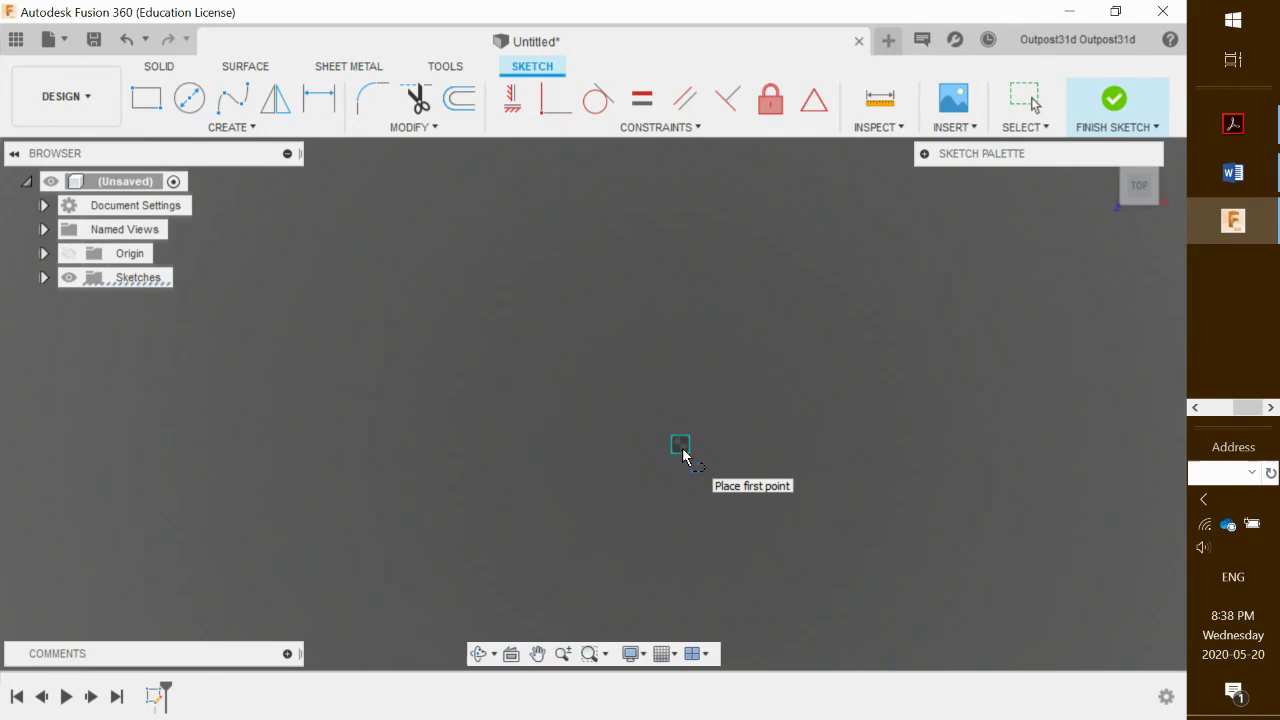
click(681, 446)
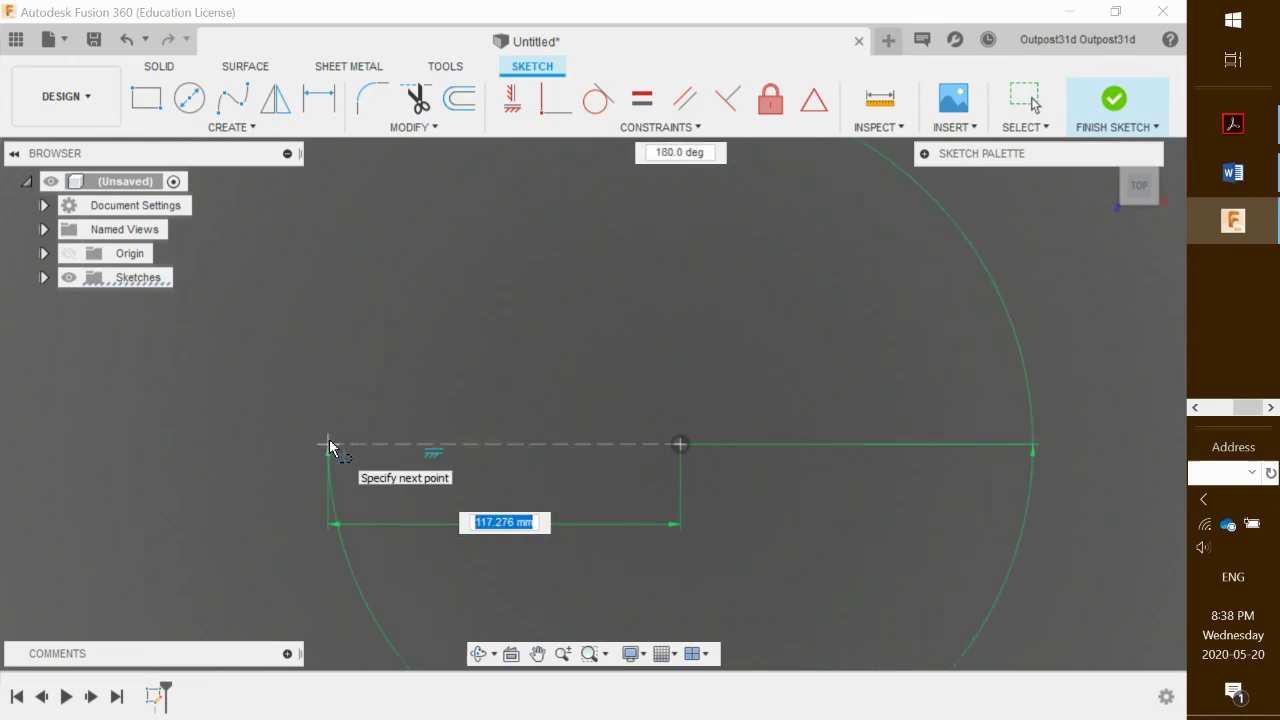
key(Tab)
key(Tab)
key(Tab)
key(Tab)
key(Tab)
key(Tab)
key(Tab)
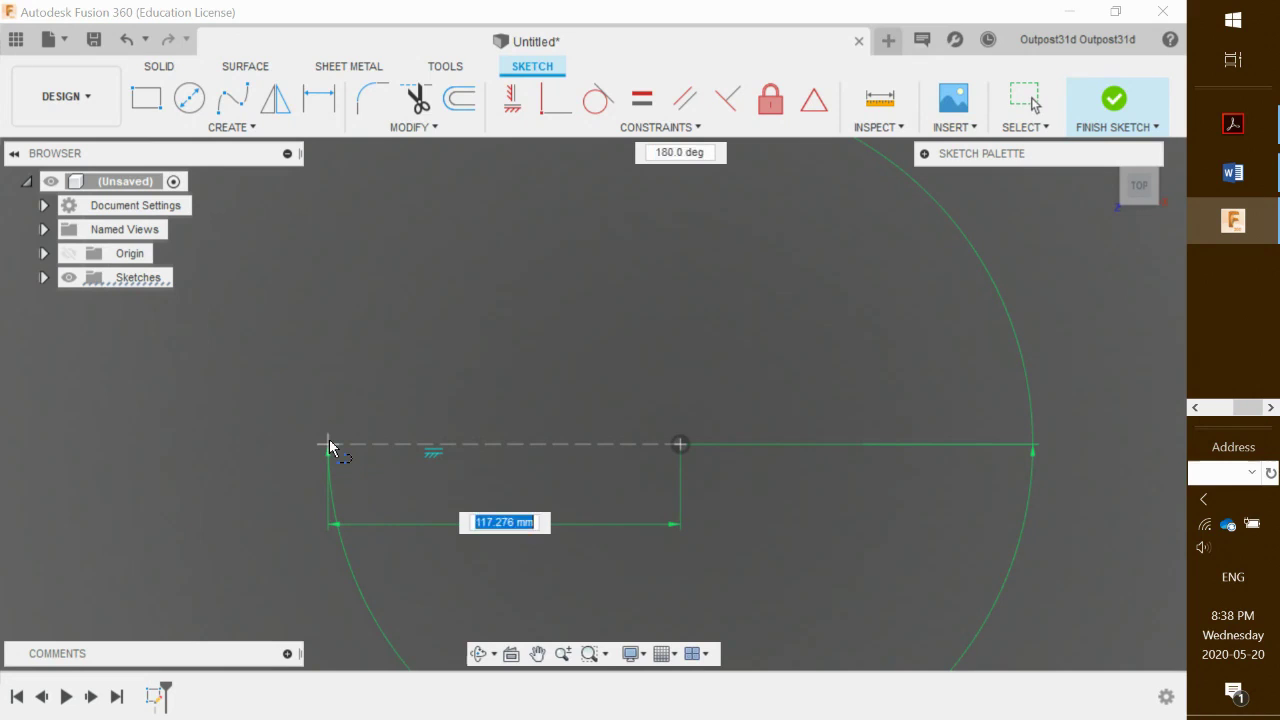
key(Tab)
text(257.5)
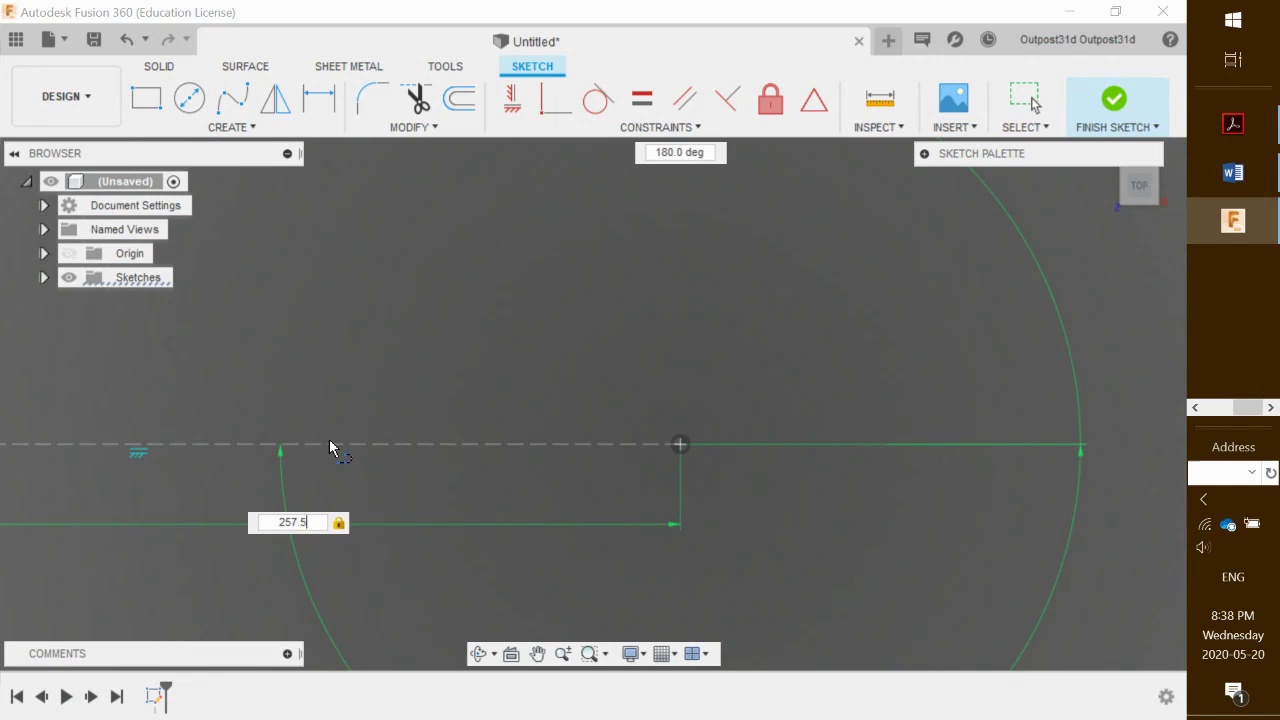
key(Return)
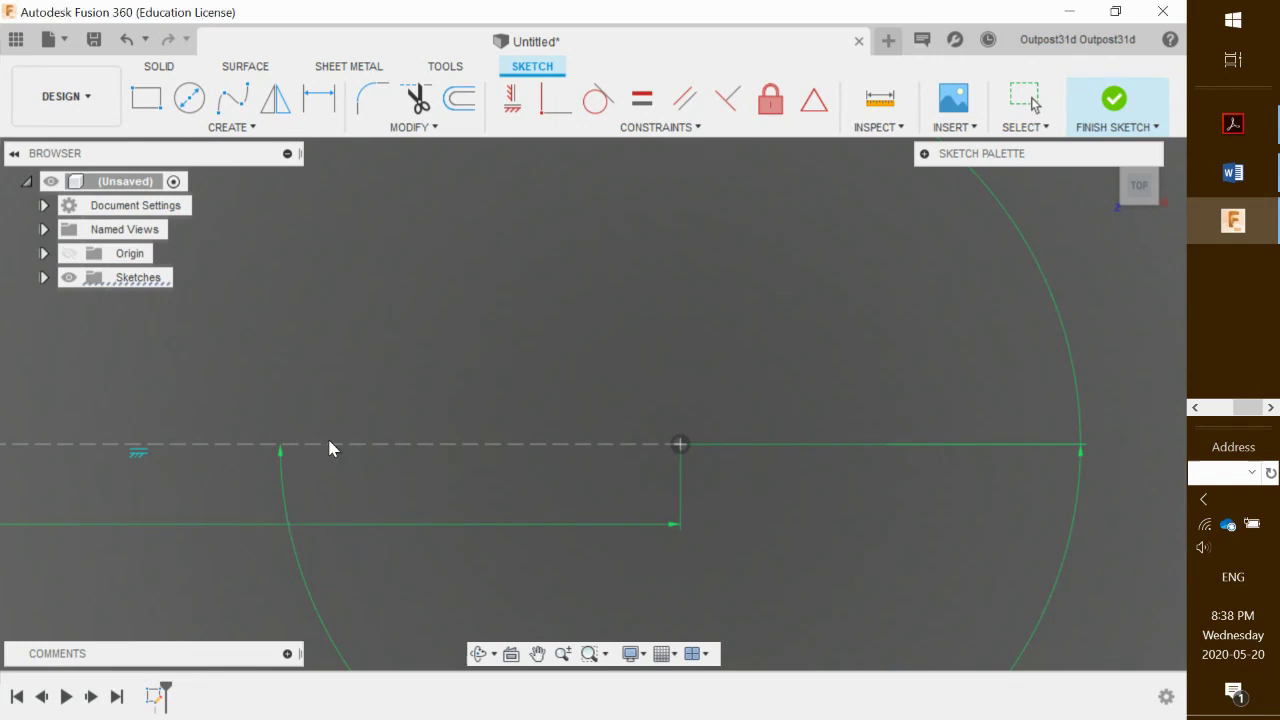
key(Escape)
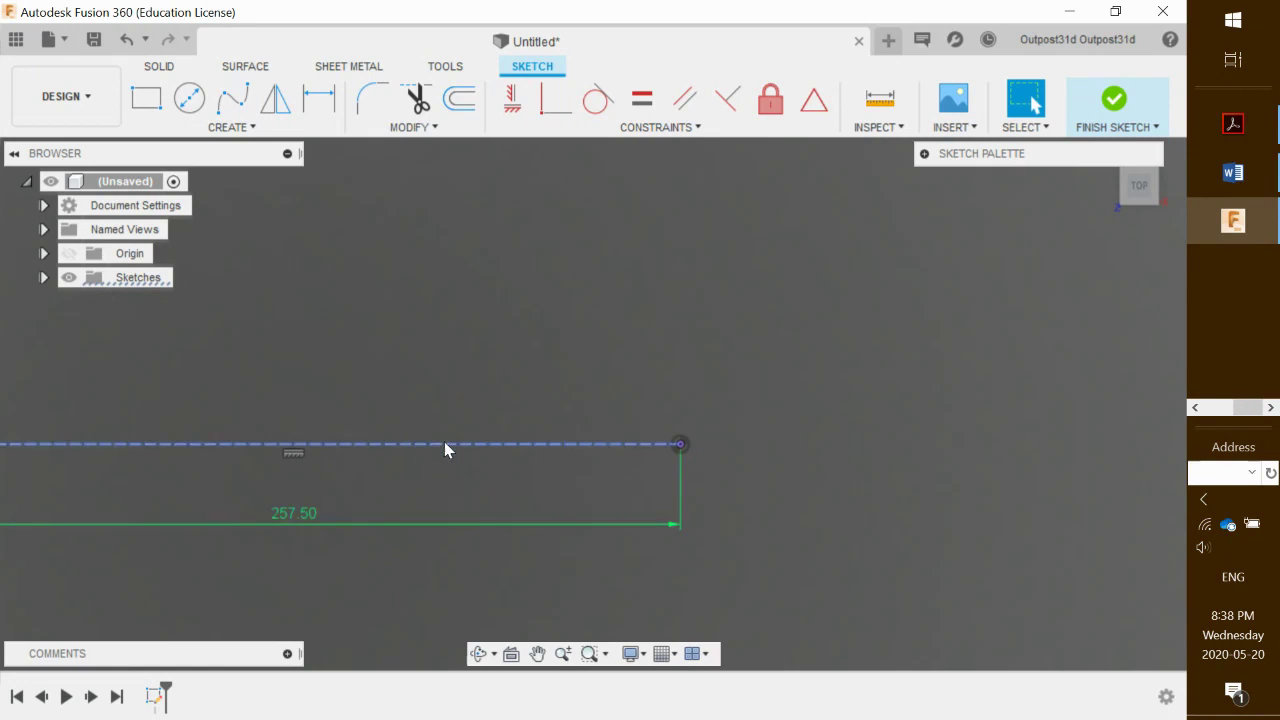
Step: Draw a 230 mm vertical construction line upward from the sketch origin with the Line tool
scroll(445, 445, down, 4)
scroll(441, 441, down, 2)
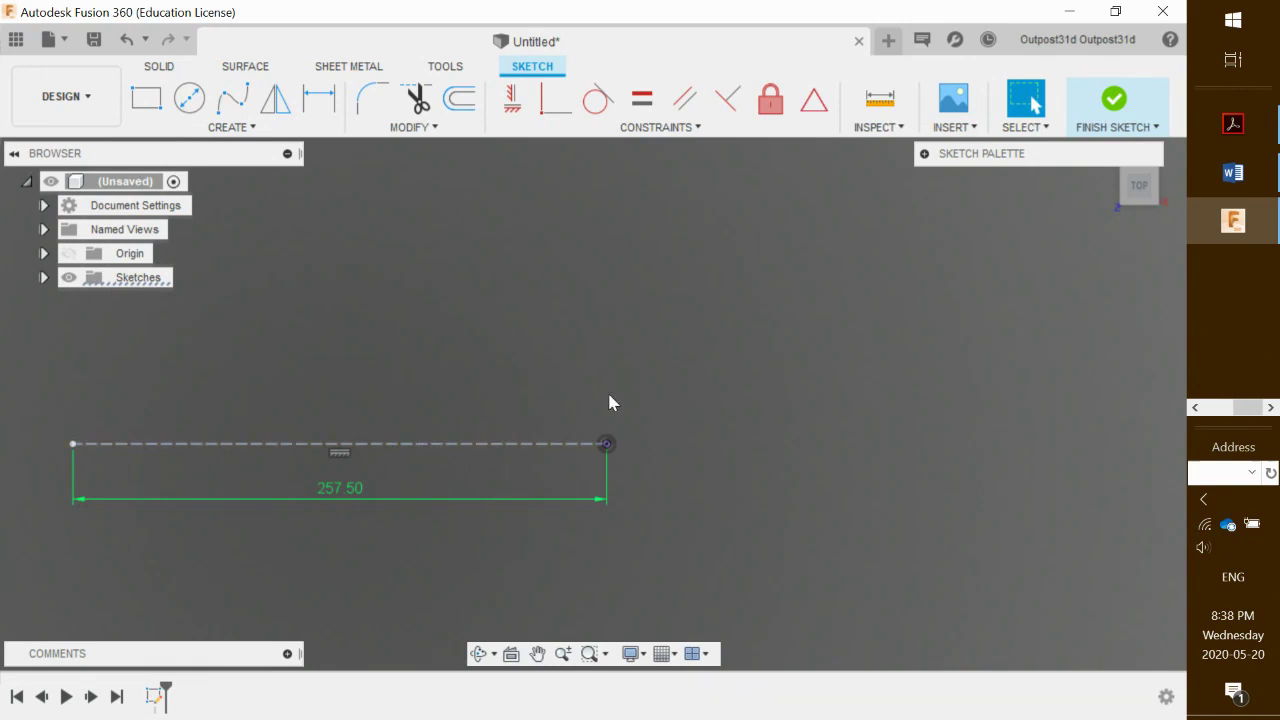
middle_drag(675, 381, 700, 476)
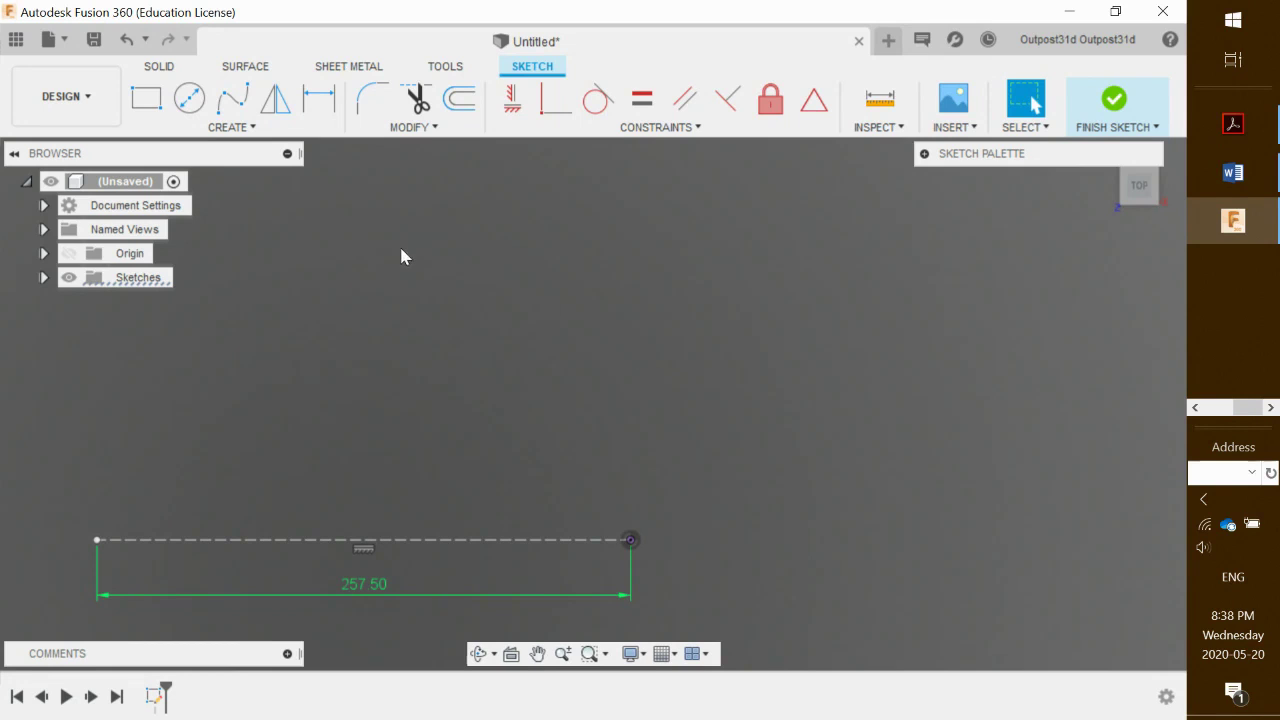
click(250, 128)
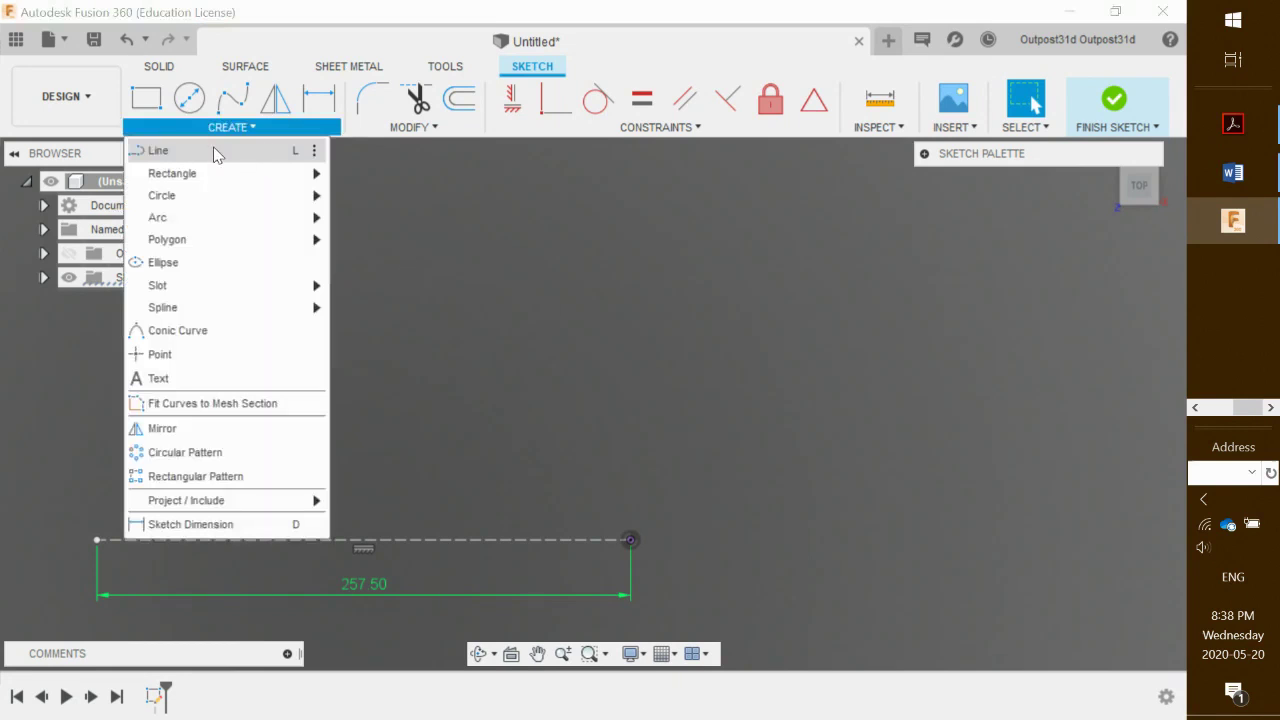
click(236, 152)
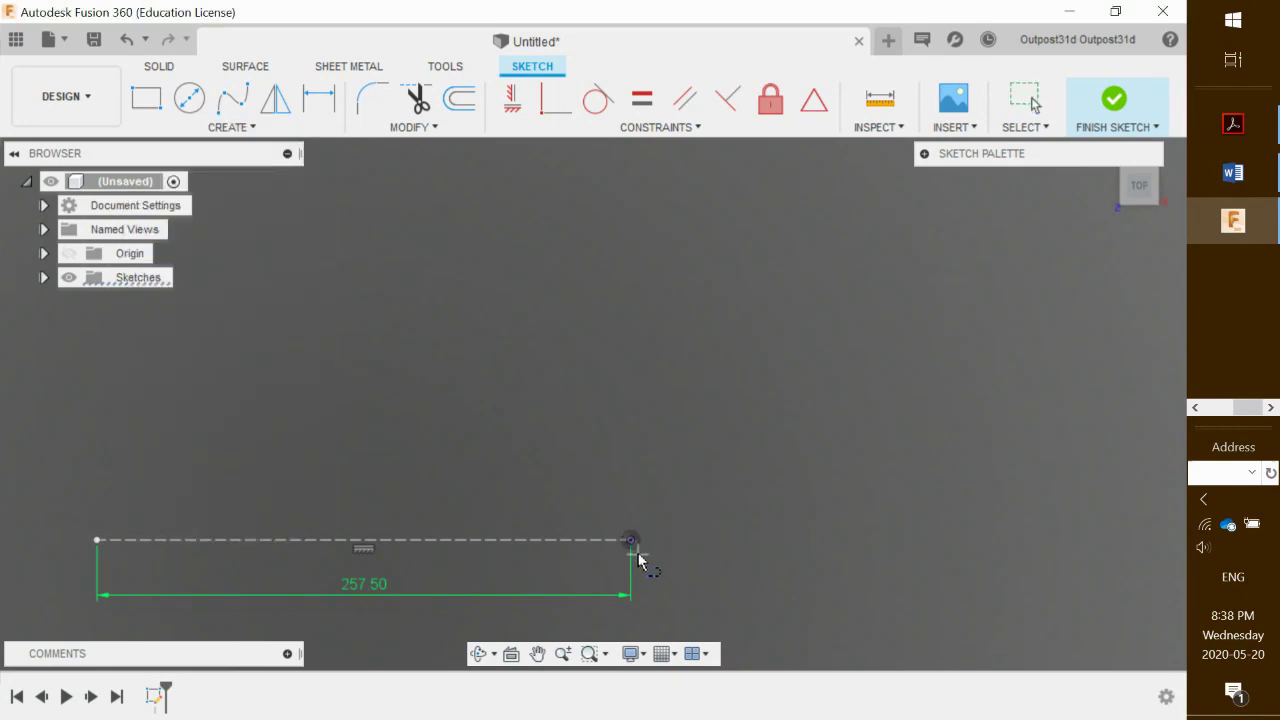
drag(631, 540, 628, 210)
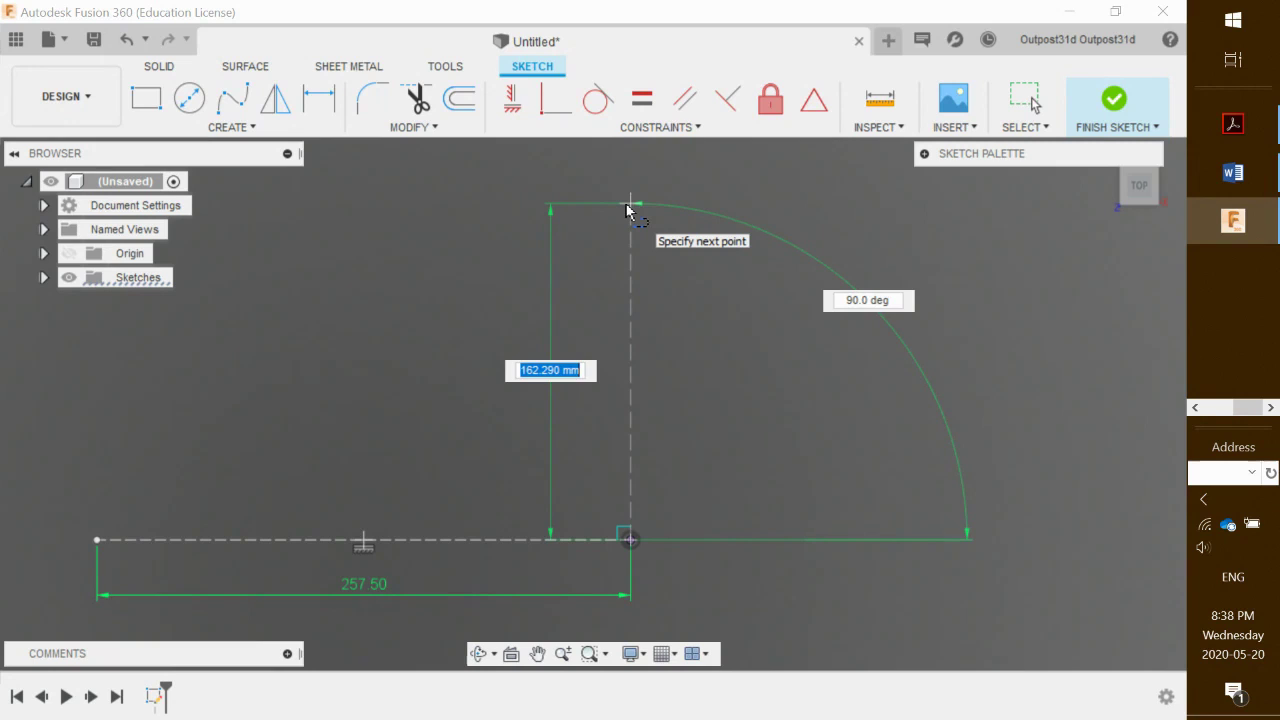
text(2)
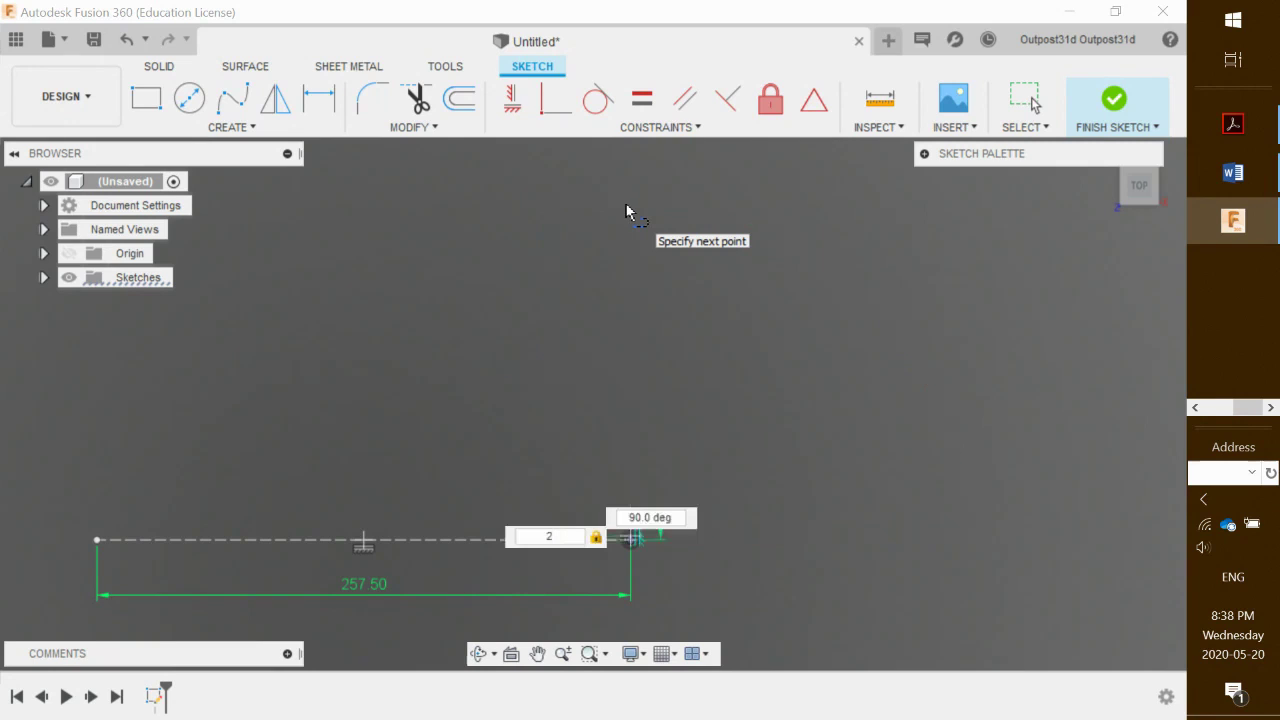
text(30)
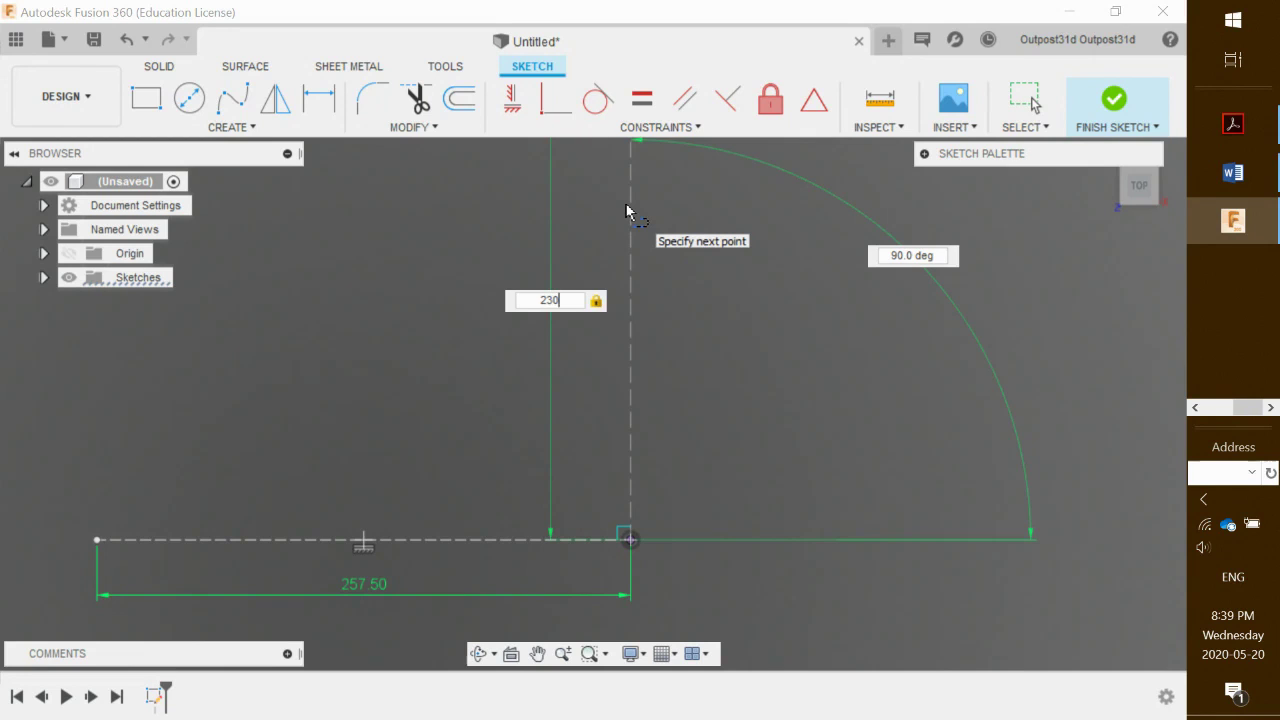
mouse_move(628, 211)
middle_down()
mouse_move(643, 372)
mouse_move(643, 300)
middle_up()
scroll(645, 365, down, 3)
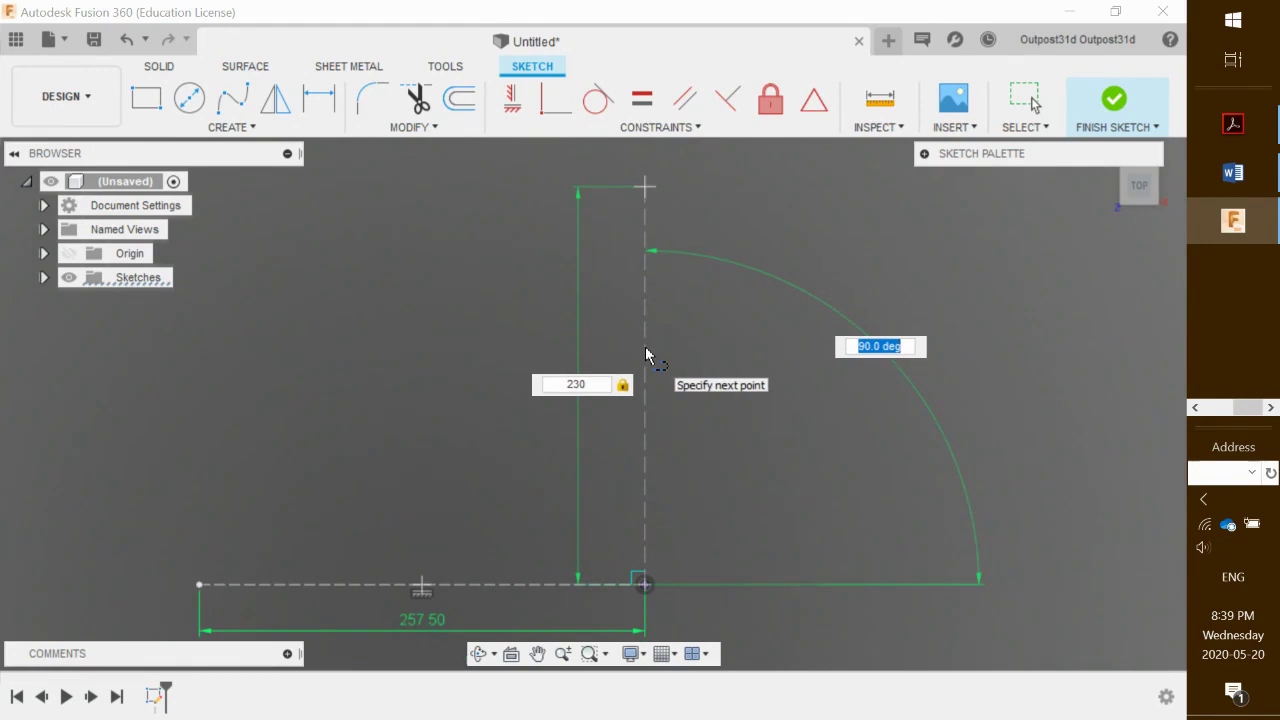
key(Escape)
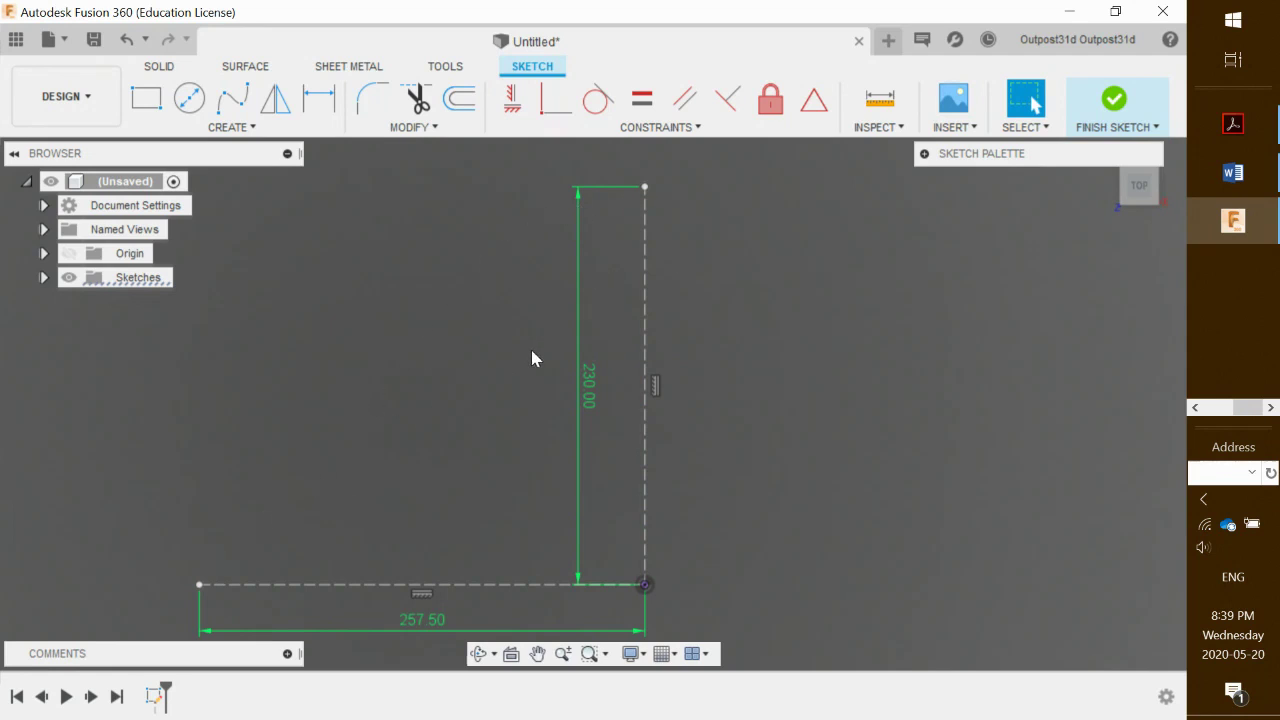
Step: Draw a 3-point construction arc of about 322 mm radius from the vertical line's upper end to the base line's left end, bulging outward
click(247, 128)
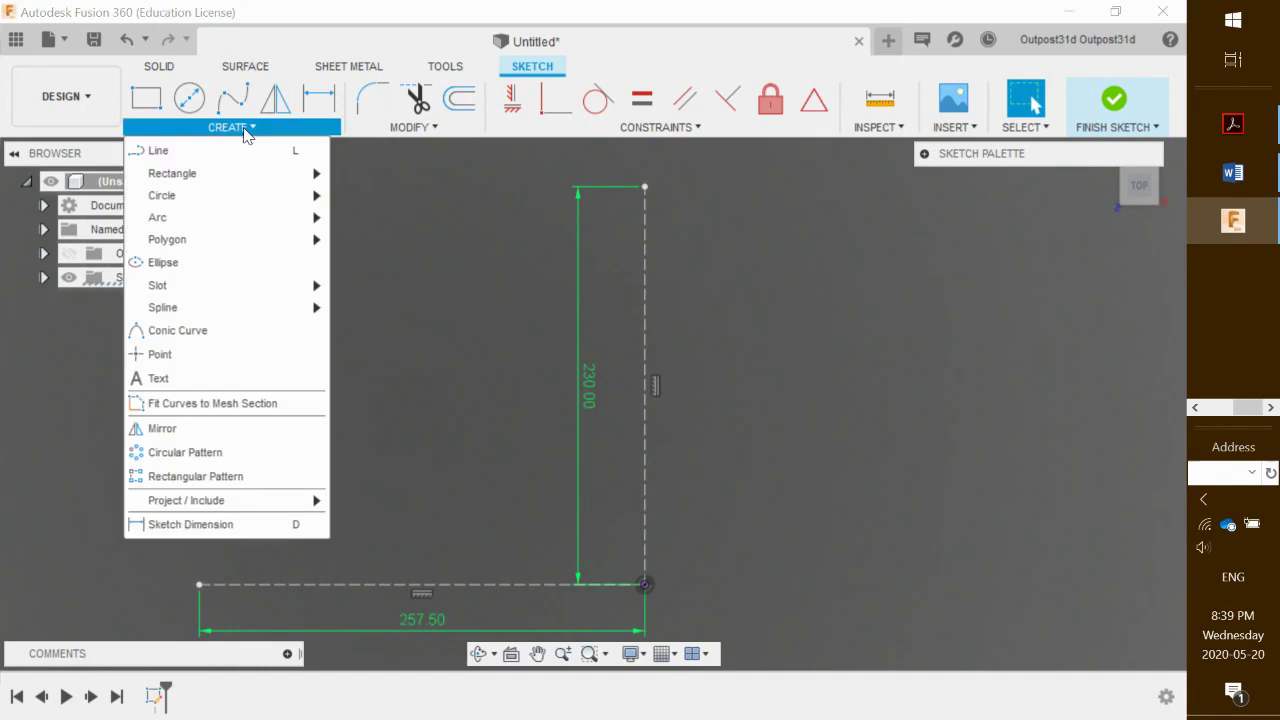
mouse_move(251, 215)
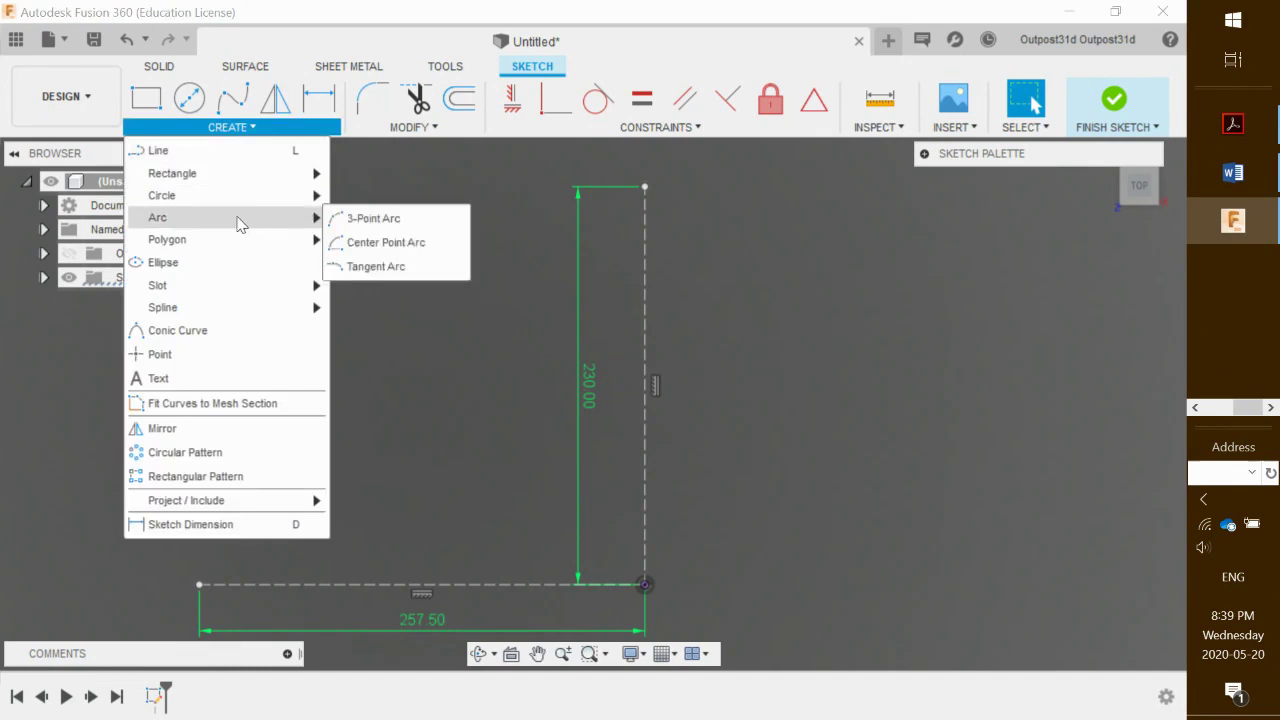
click(372, 220)
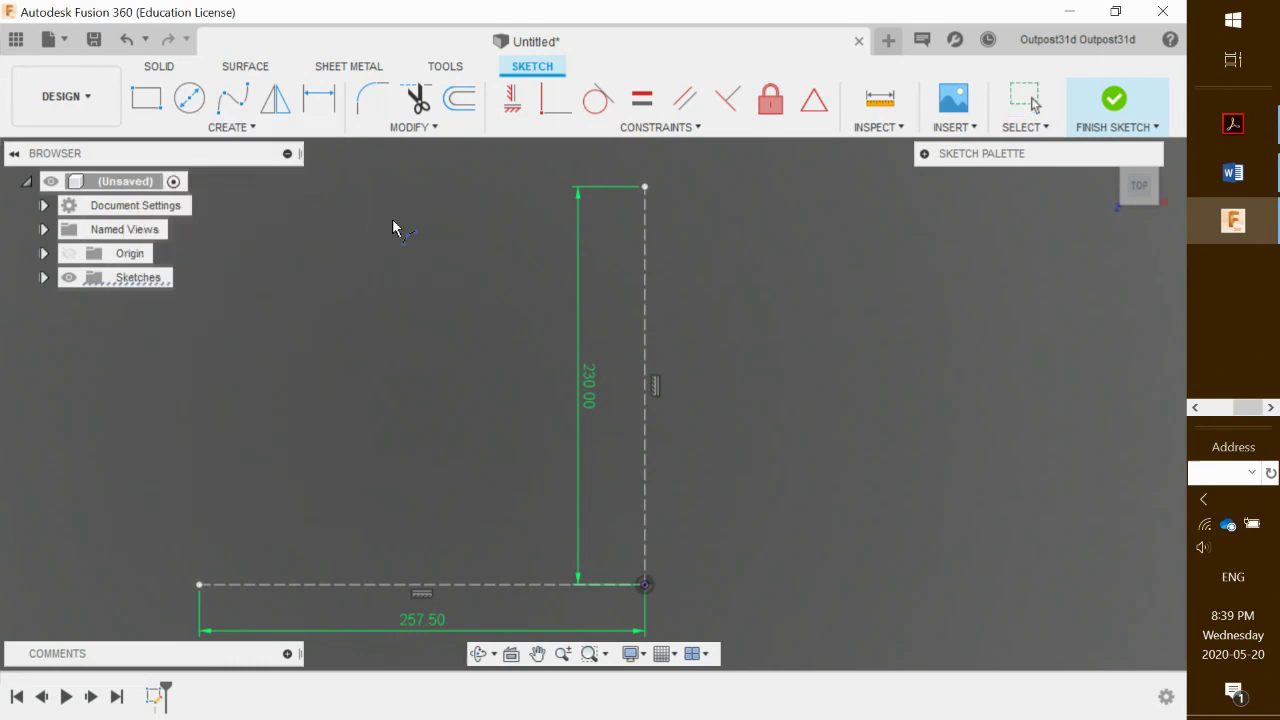
click(645, 187)
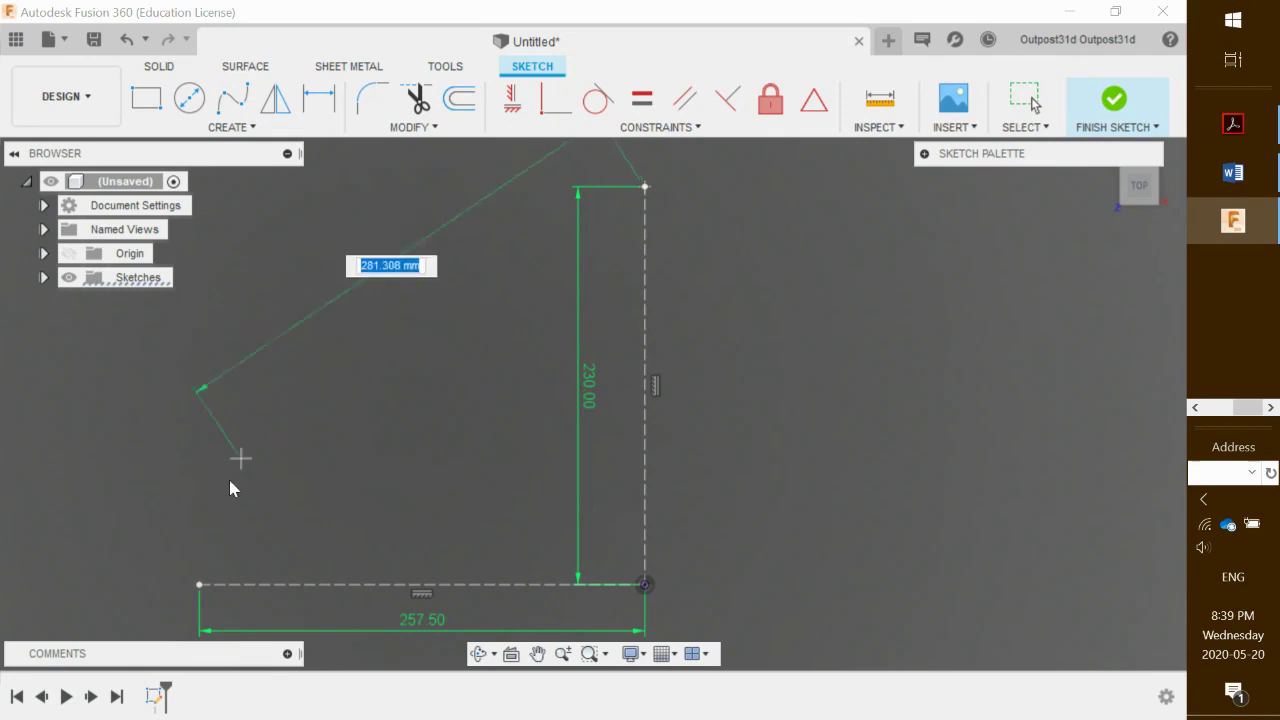
click(199, 585)
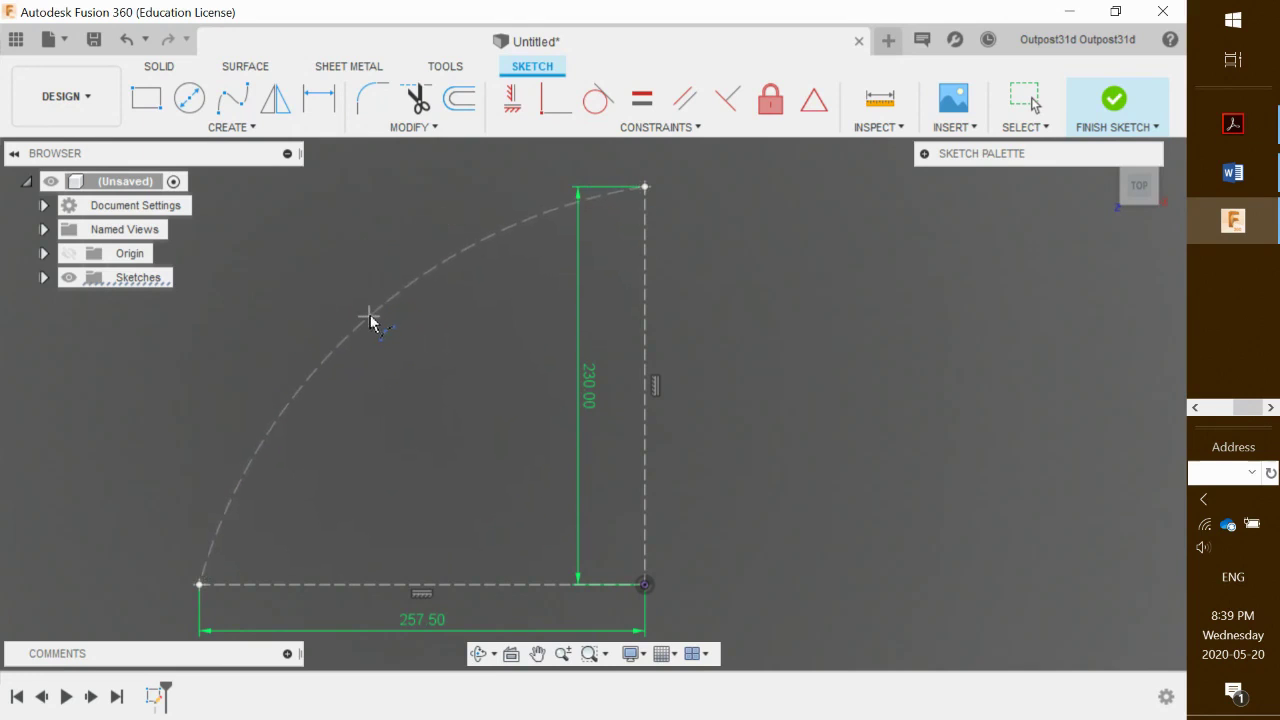
click(376, 313)
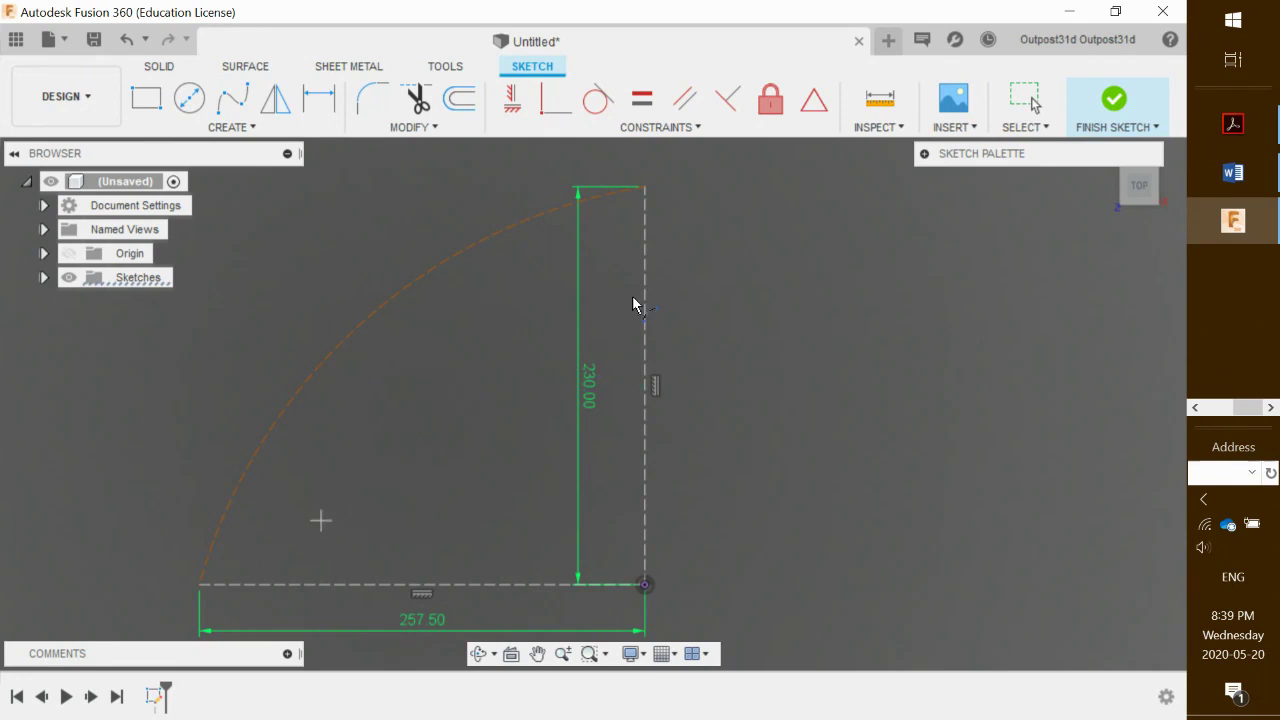
click(644, 187)
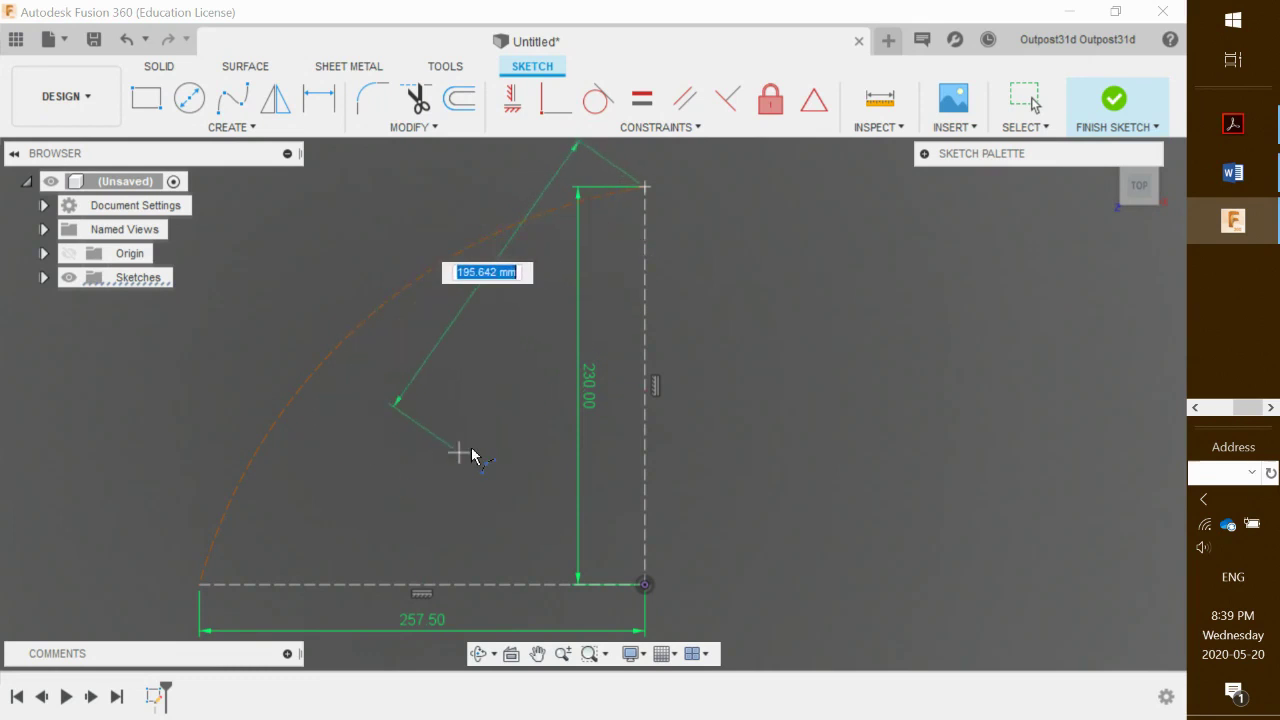
key(Escape)
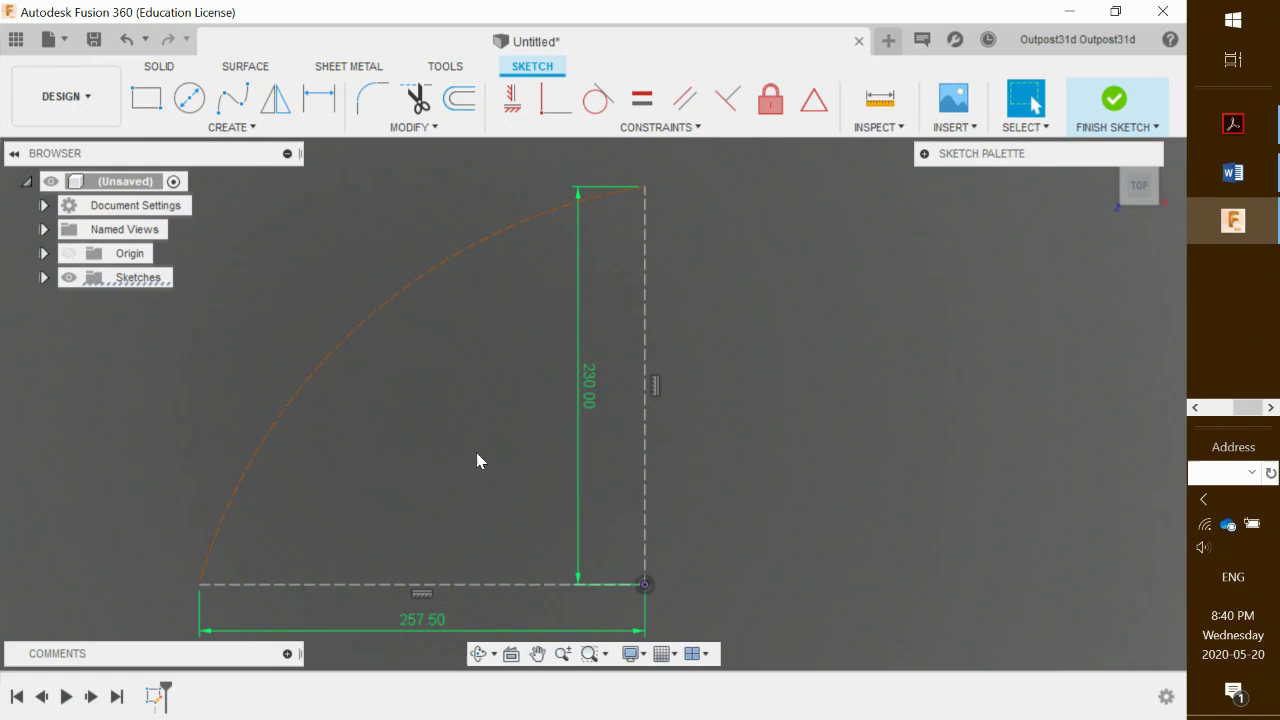
Step: Draw a construction line about 243 mm long from the vertical line's upper end to the base line, and another from there up to the arc
key(l)
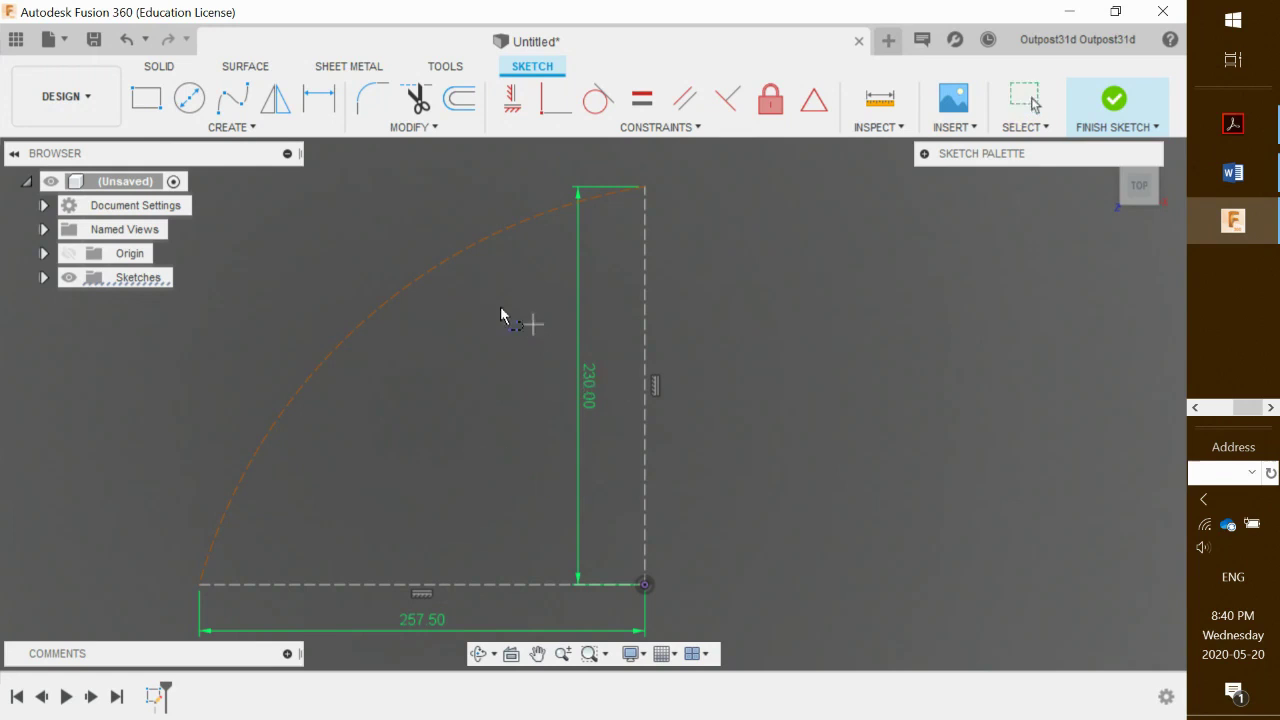
click(251, 129)
click(251, 128)
click(645, 188)
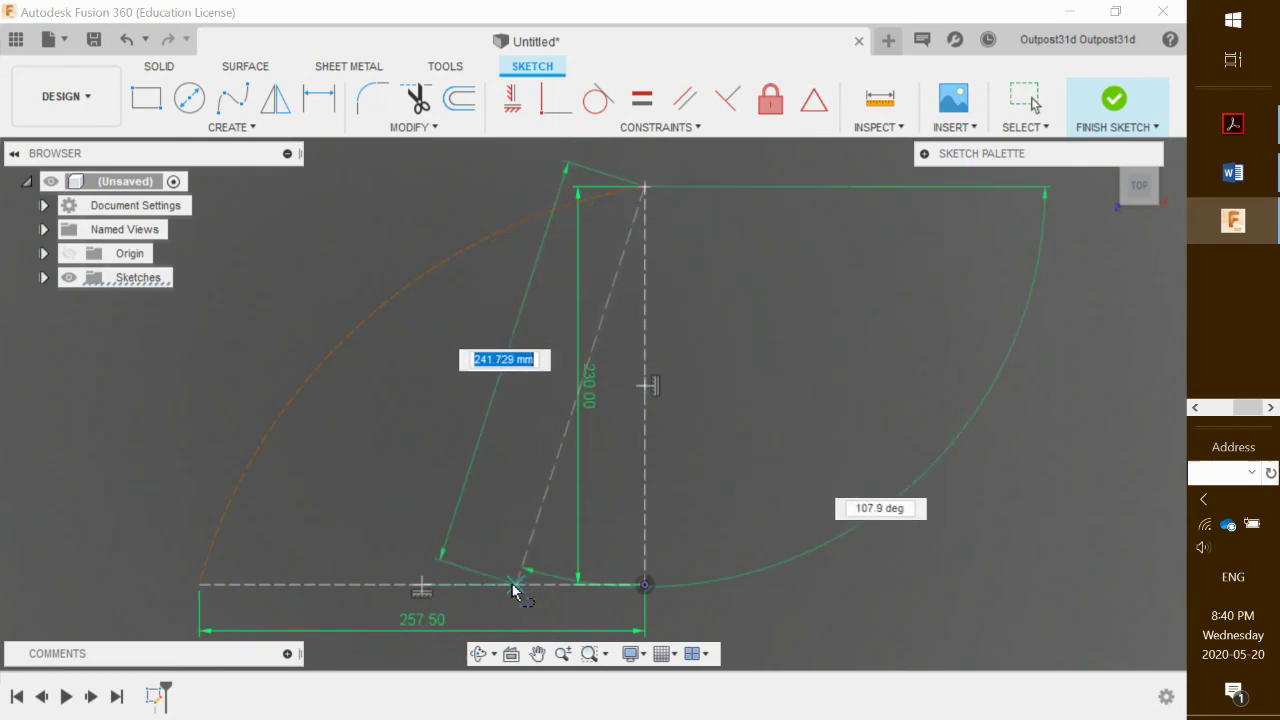
click(512, 588)
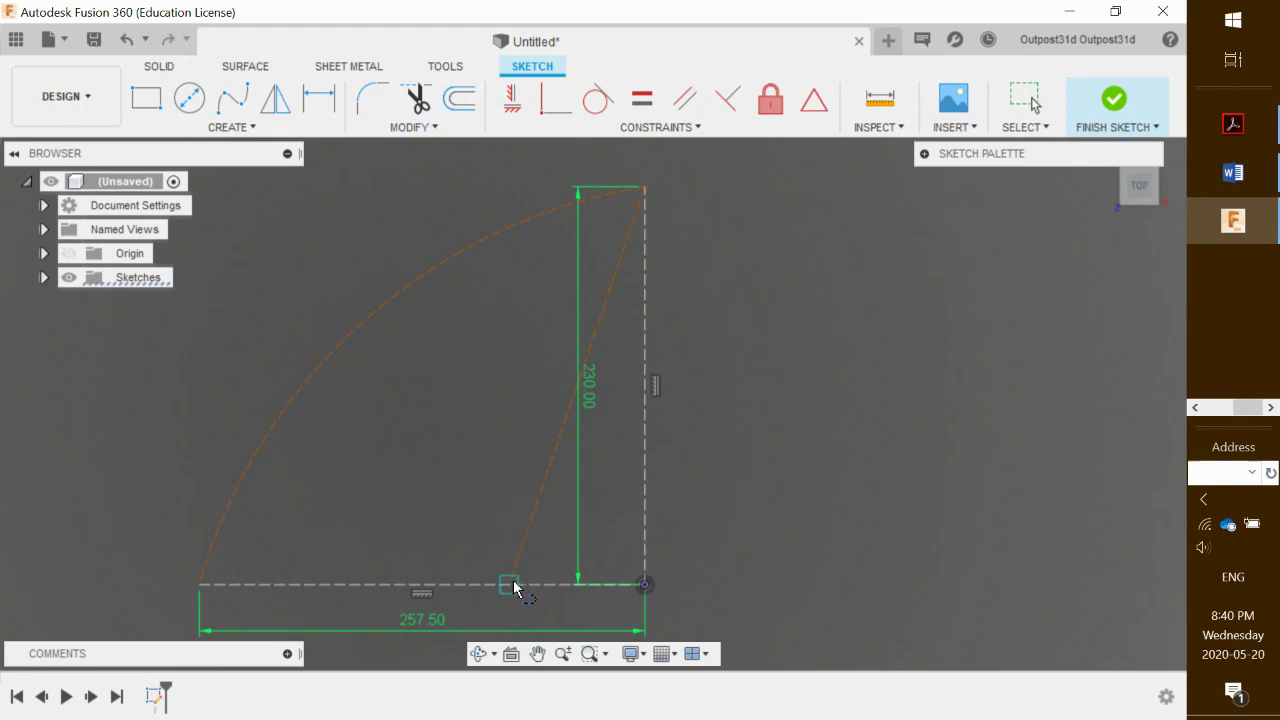
click(513, 588)
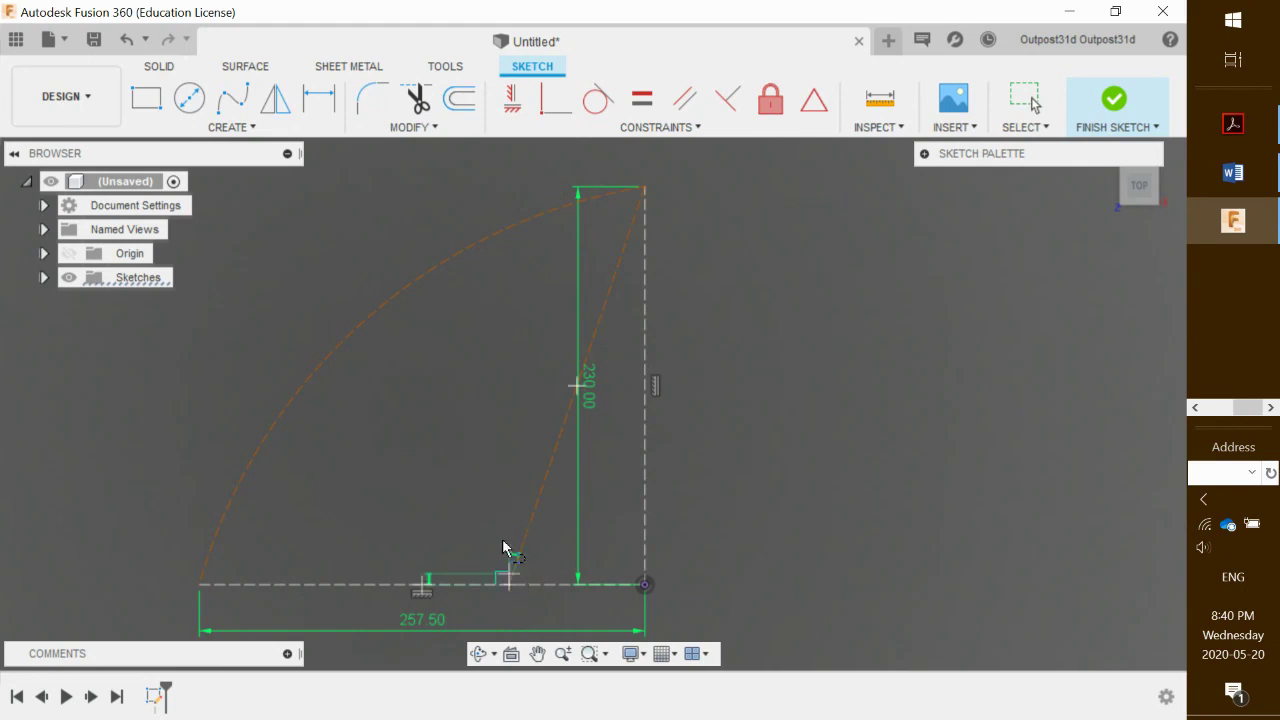
double_click(422, 277)
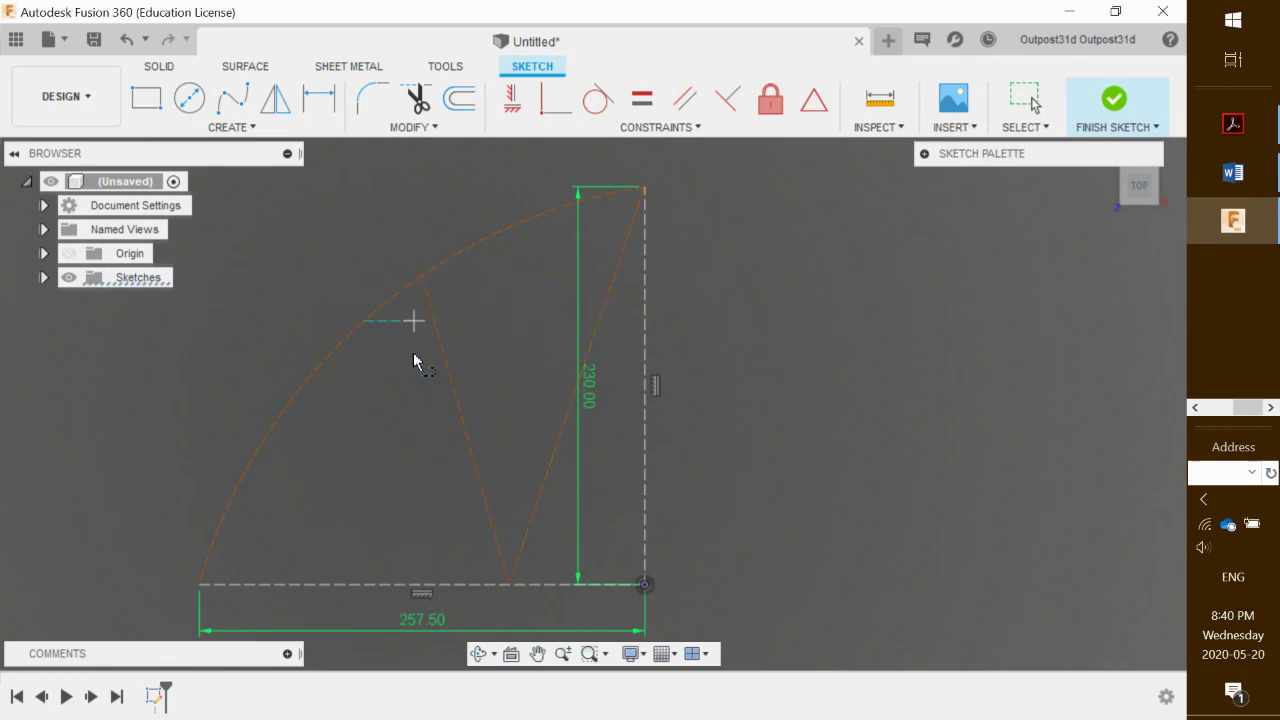
Step: Continue the truss zigzag with a construction line from that arc point down to the base line, and another up to the arc nearer its left end
click(424, 280)
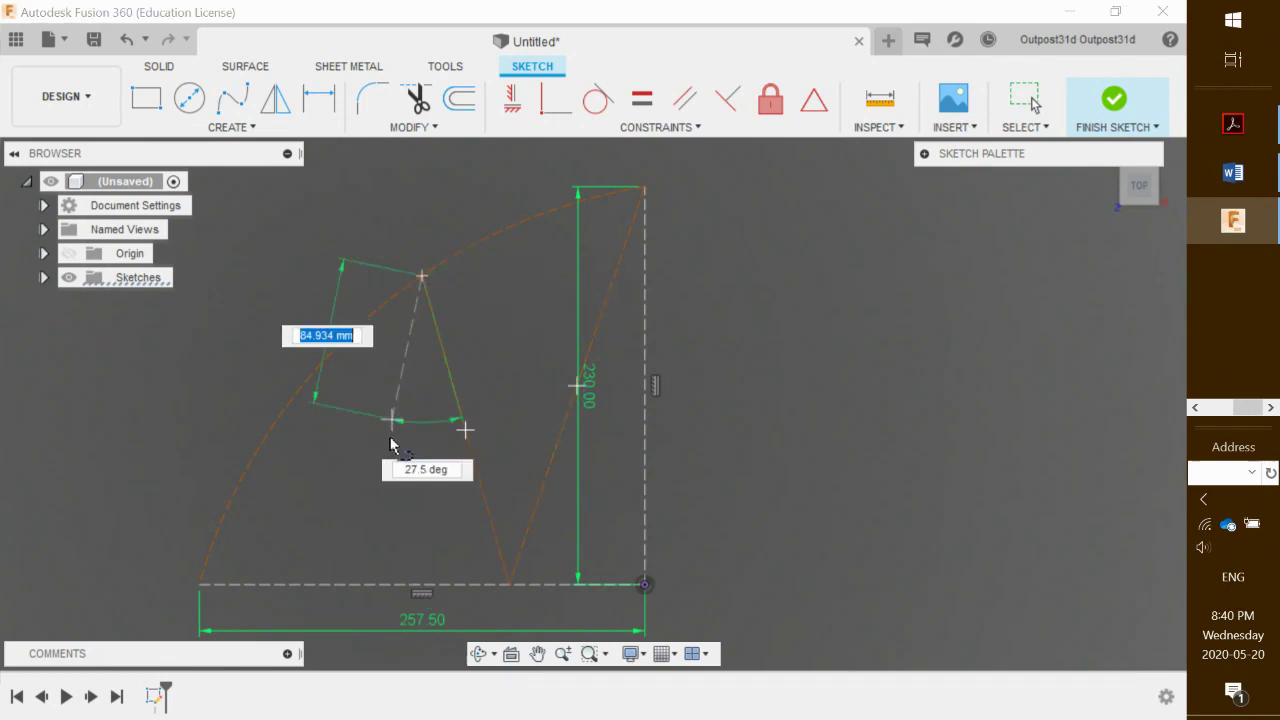
double_click(334, 585)
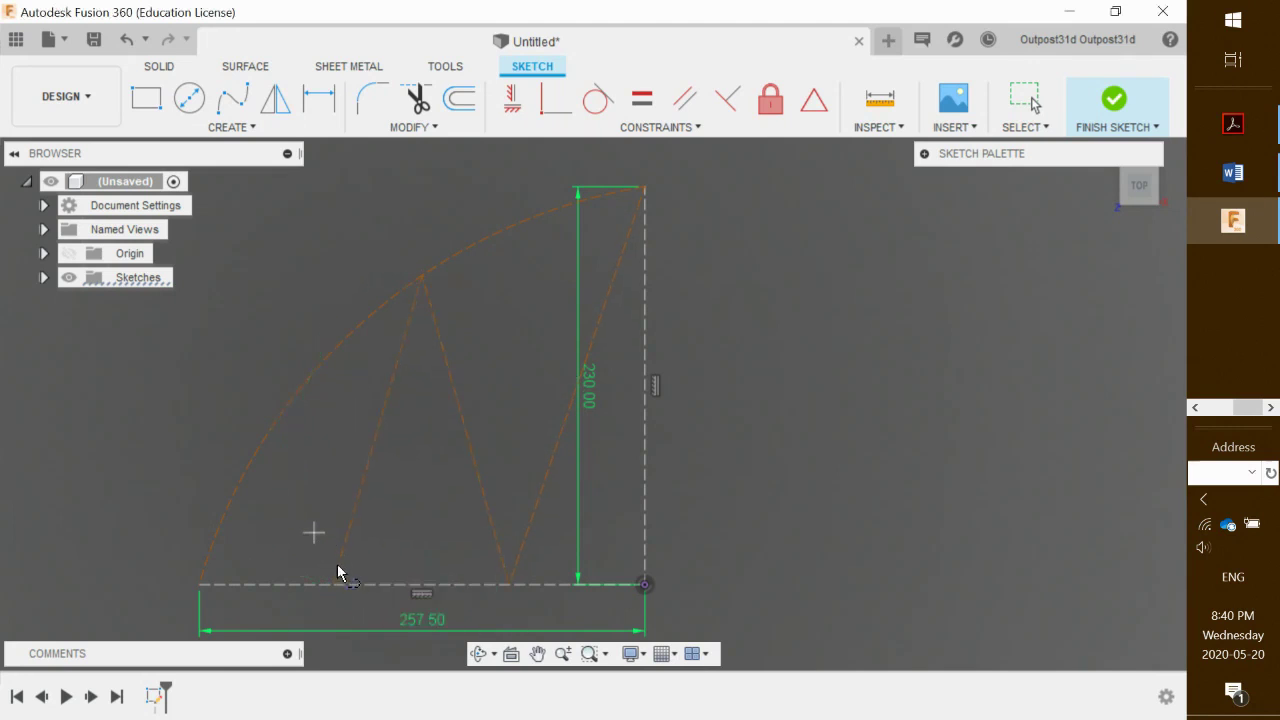
double_click(269, 439)
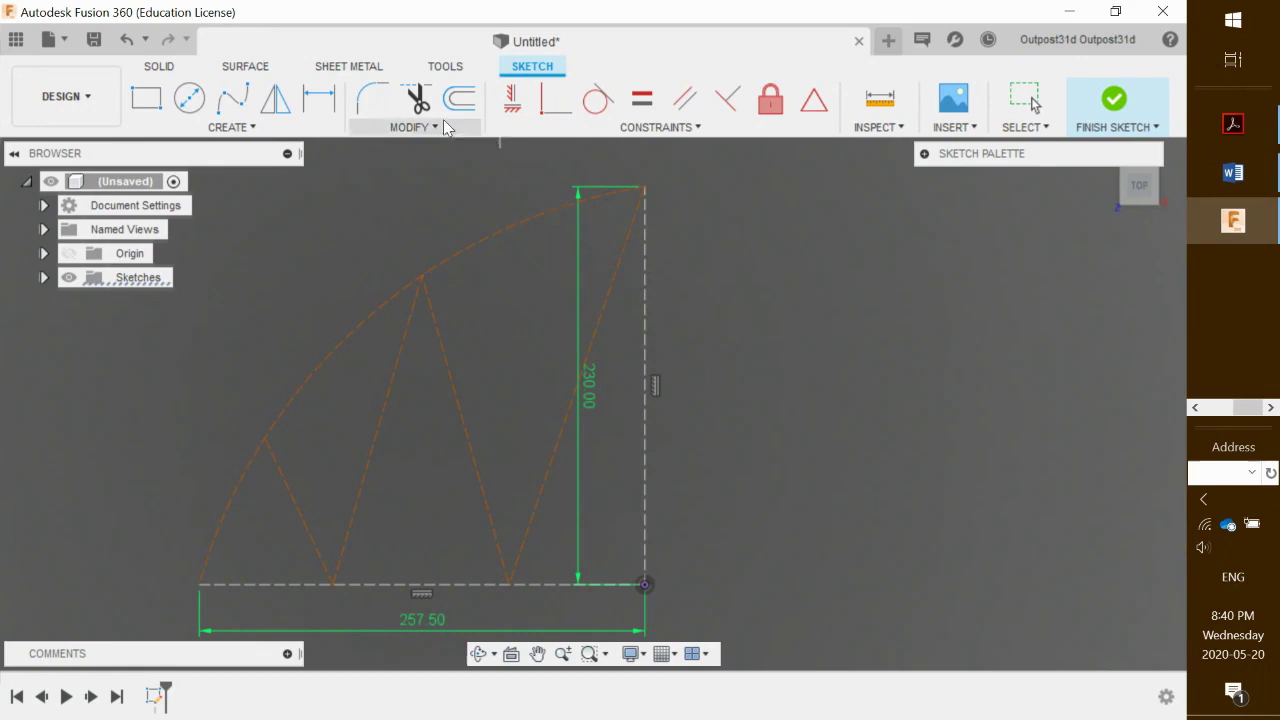
Step: Select the vertical line, the arc and the diagonals one at a time to check what span each sketch curve covers
click(418, 103)
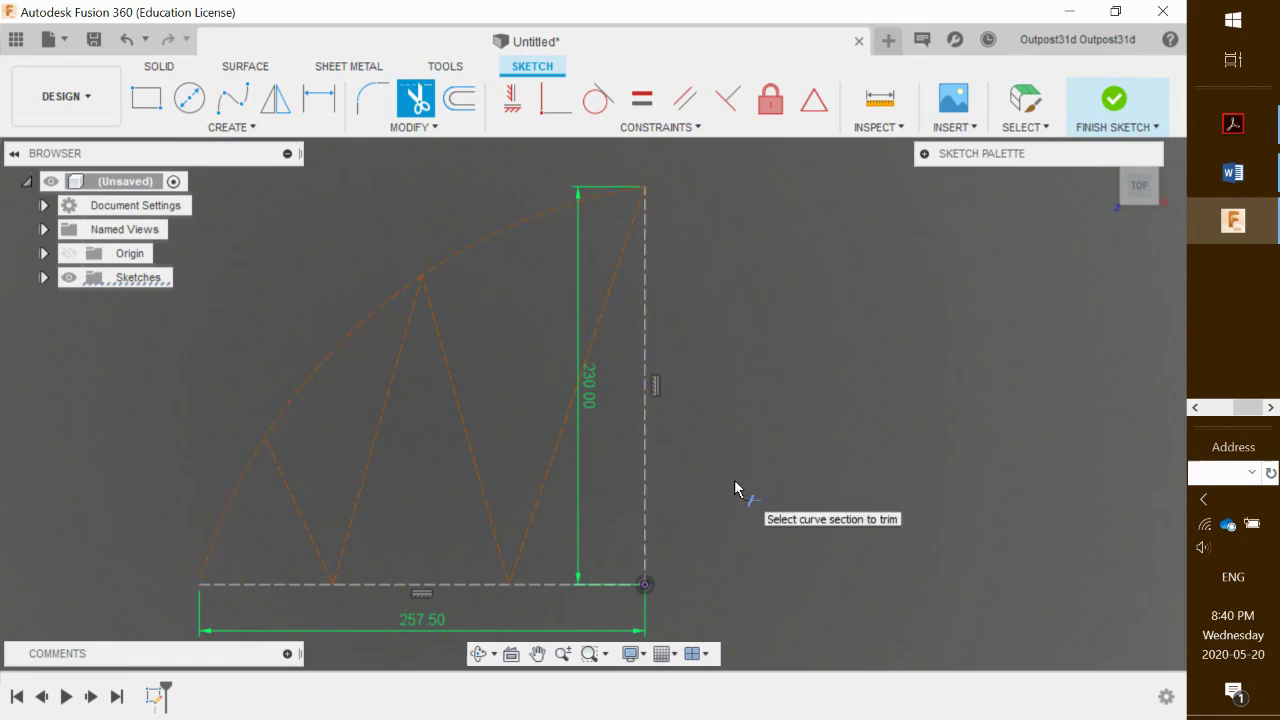
click(1031, 106)
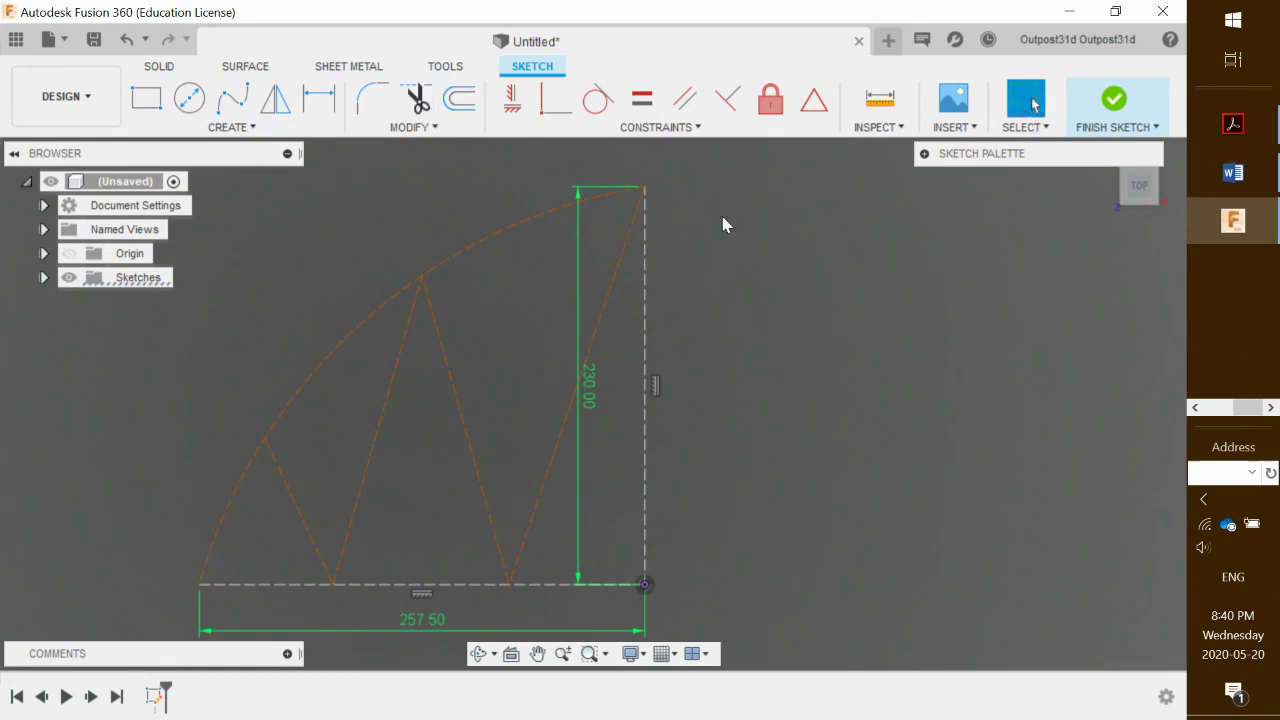
click(645, 311)
click(606, 299)
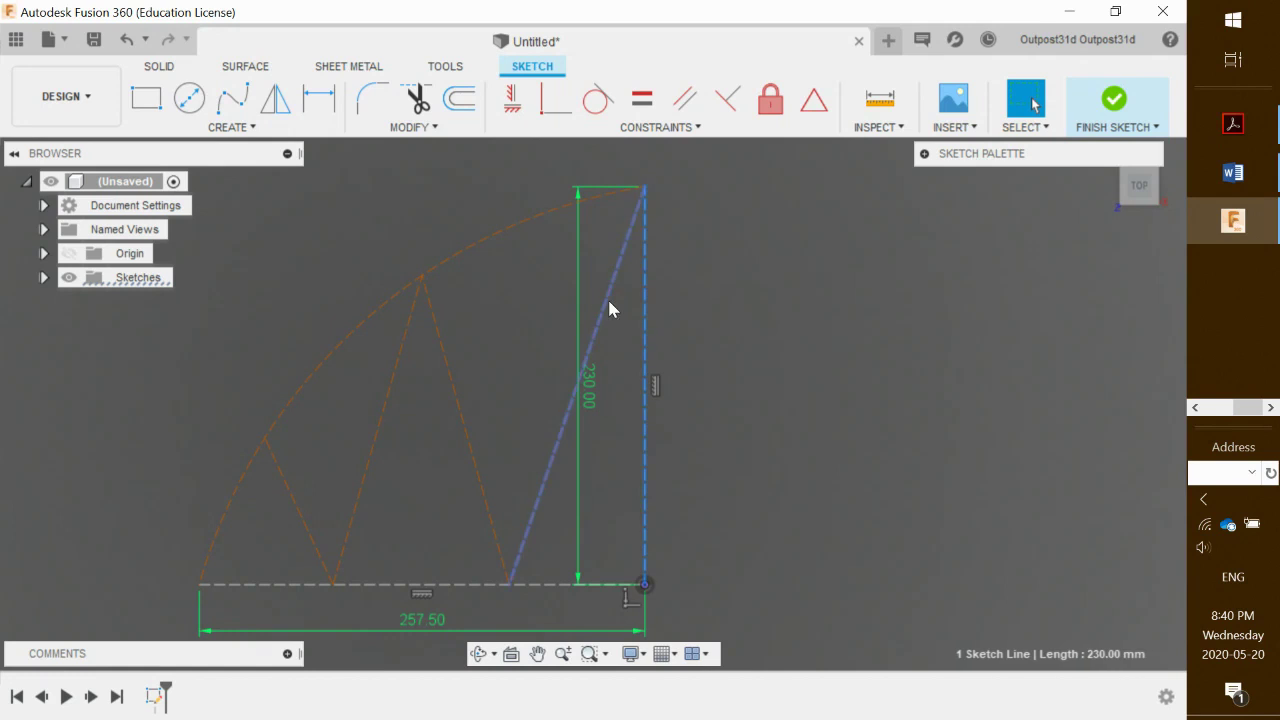
click(470, 247)
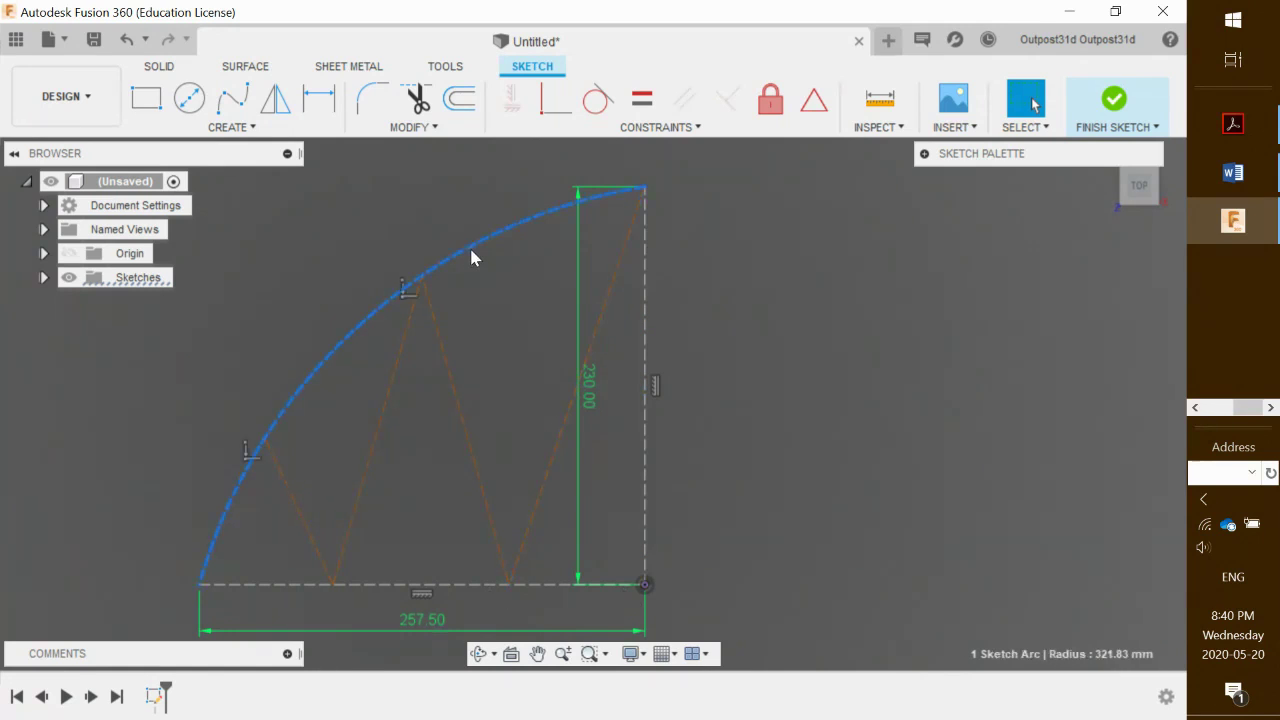
click(491, 350)
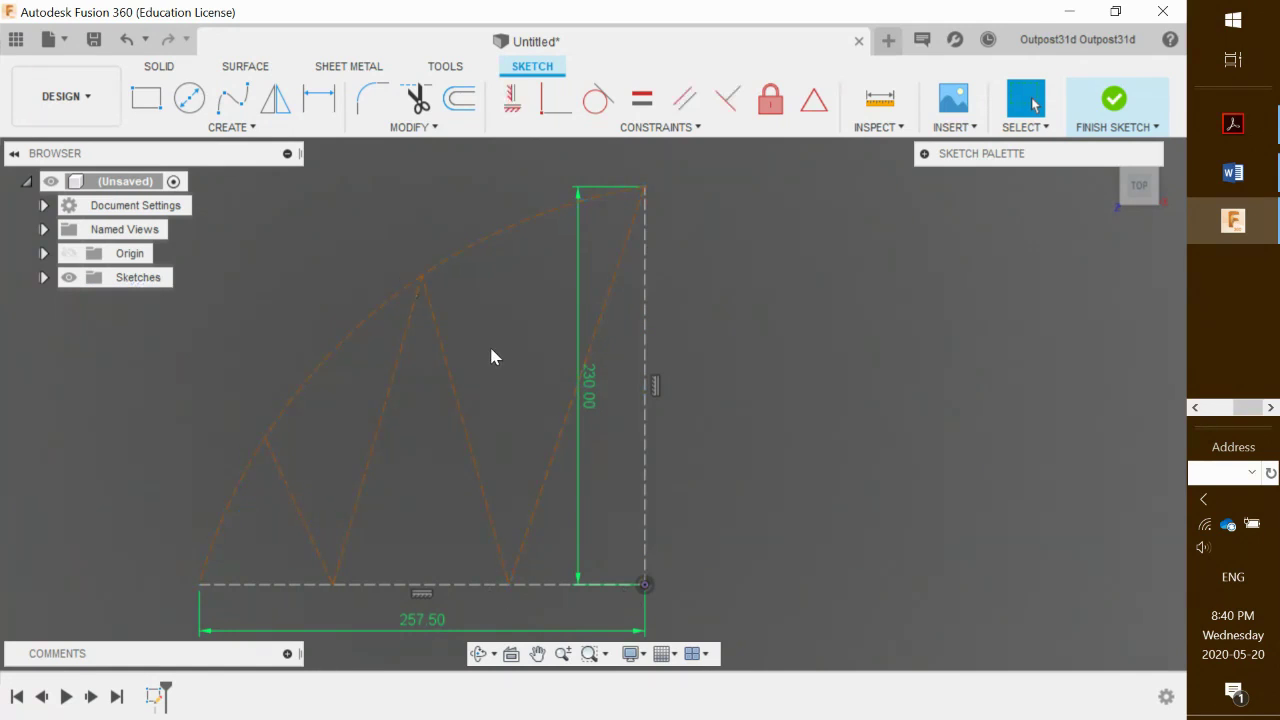
click(596, 313)
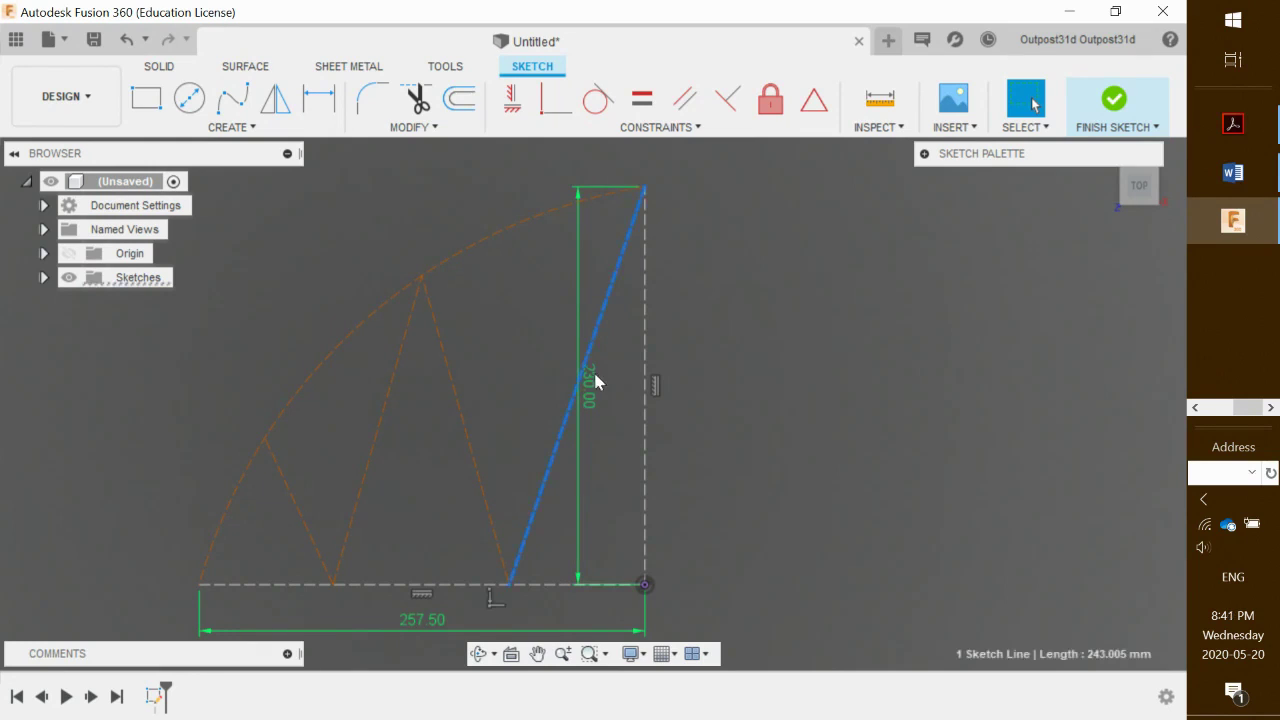
click(470, 441)
click(362, 326)
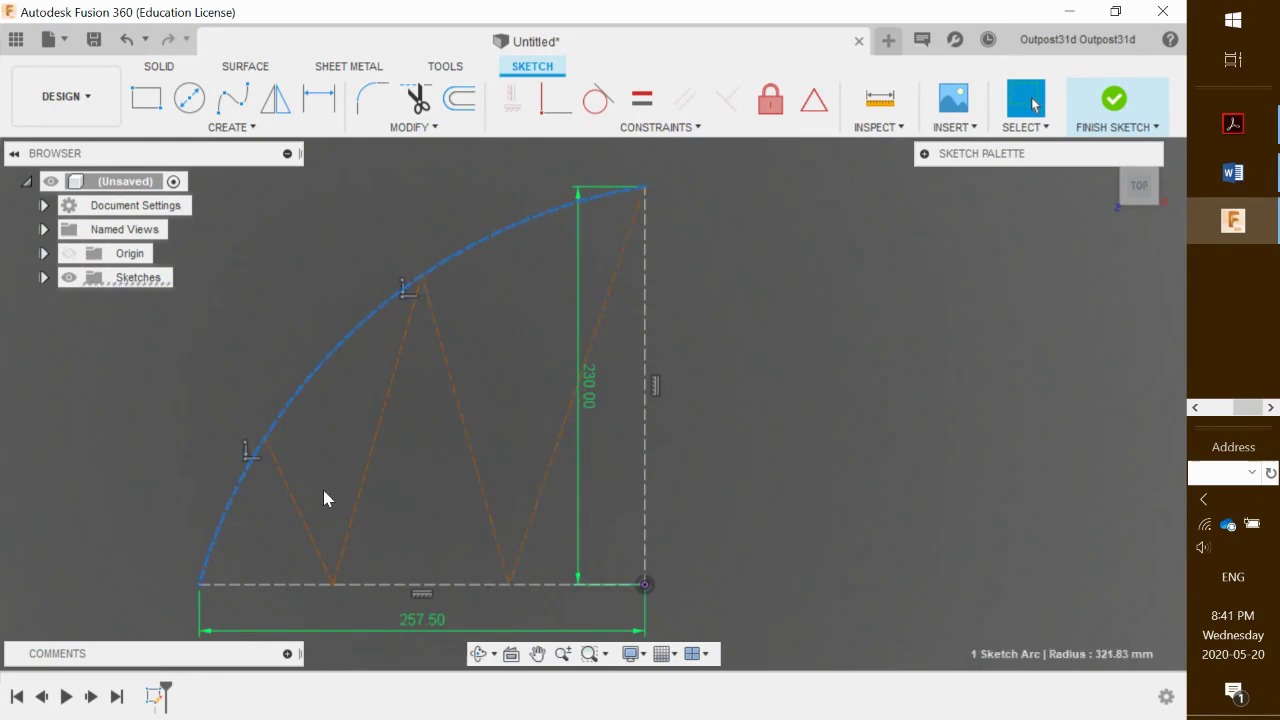
Step: Start offsetting the horizontal base line, pulling the offset copy about 7.4 mm above it
click(298, 567)
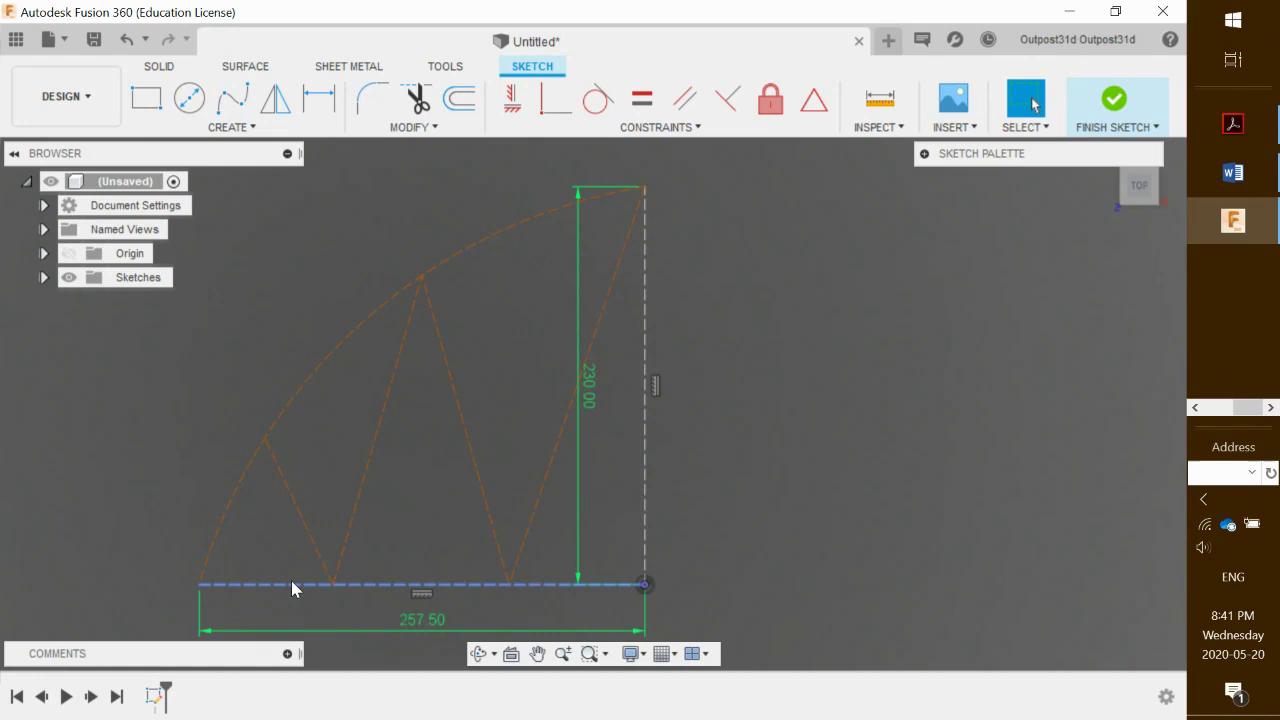
click(291, 583)
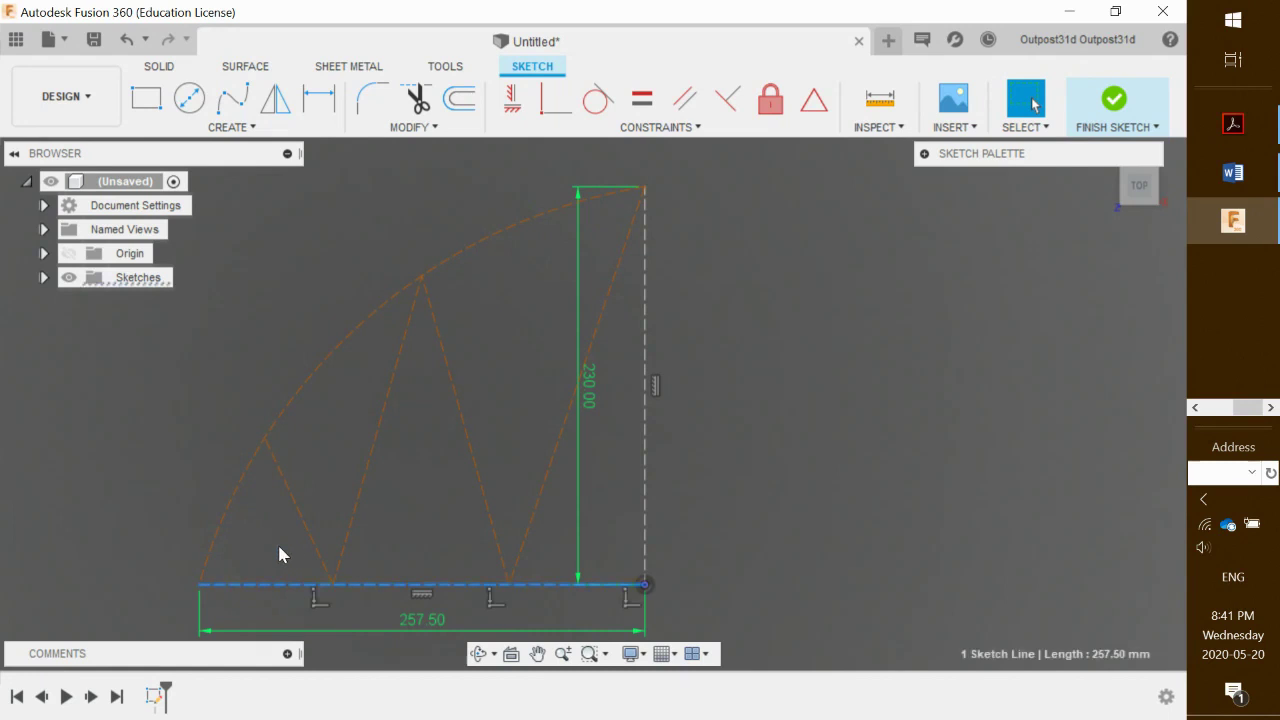
click(409, 128)
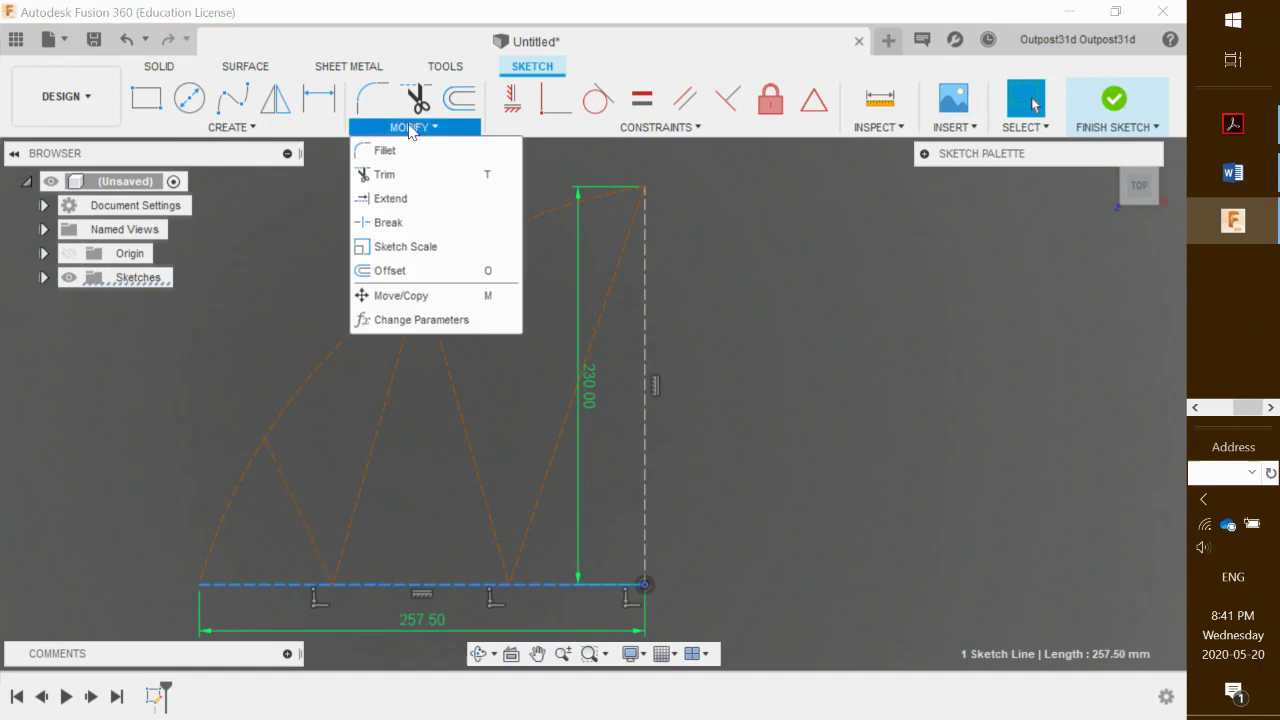
click(422, 271)
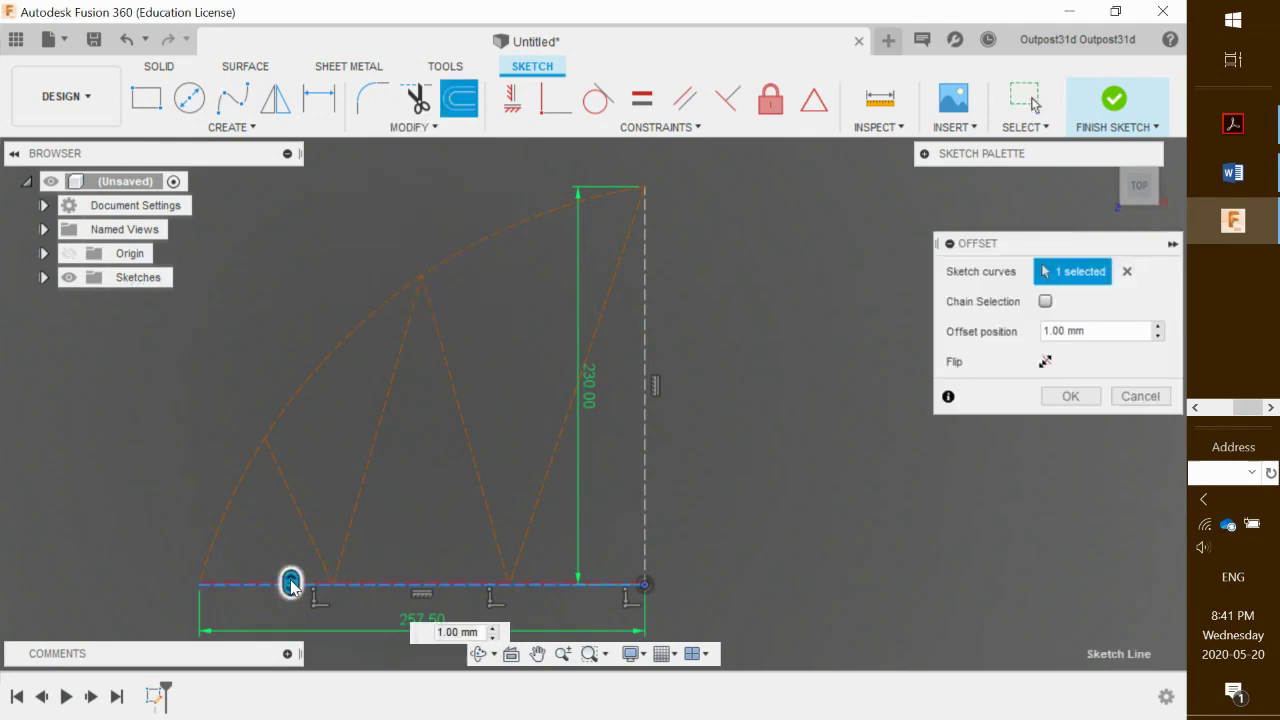
mouse_move(293, 567)
mouse_down()
mouse_move(303, 560)
mouse_move(303, 572)
mouse_move(312, 532)
mouse_move(305, 575)
mouse_up()
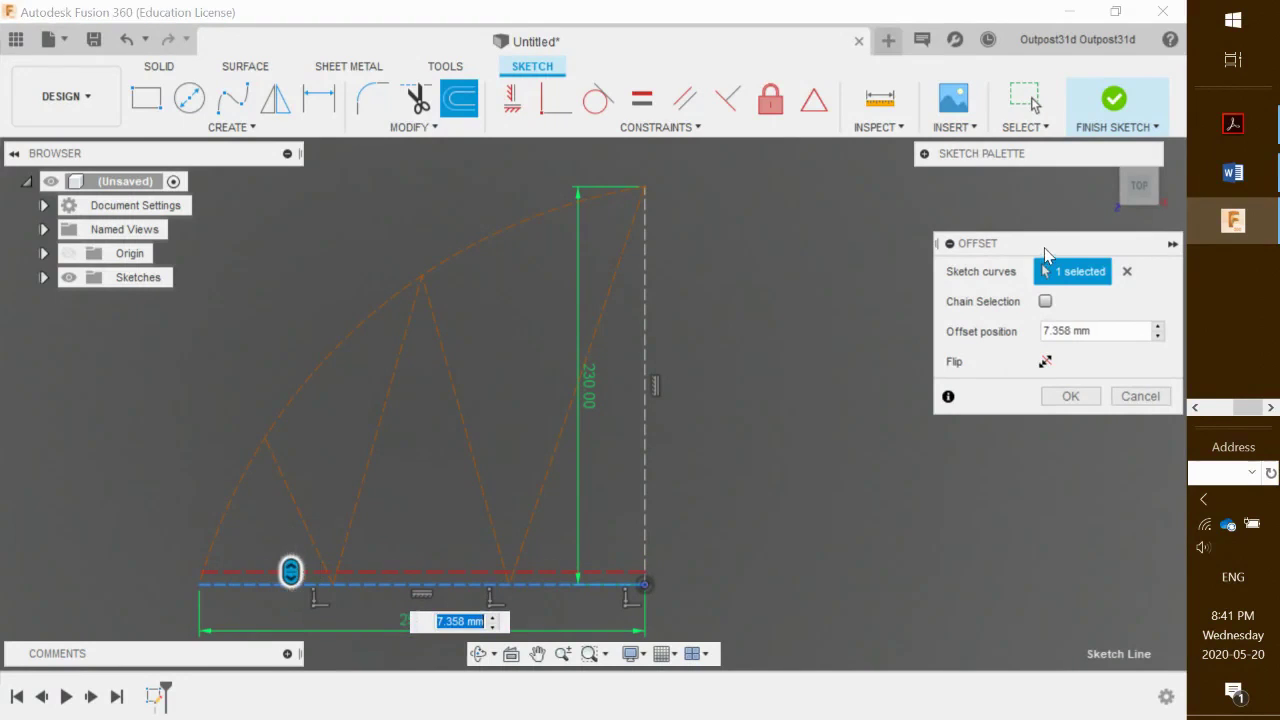
Step: Turn off construction mode so the offset curve is solid, and reposition the sketch palette and Offset dialog so both stay accessible
drag(1024, 252, 1040, 469)
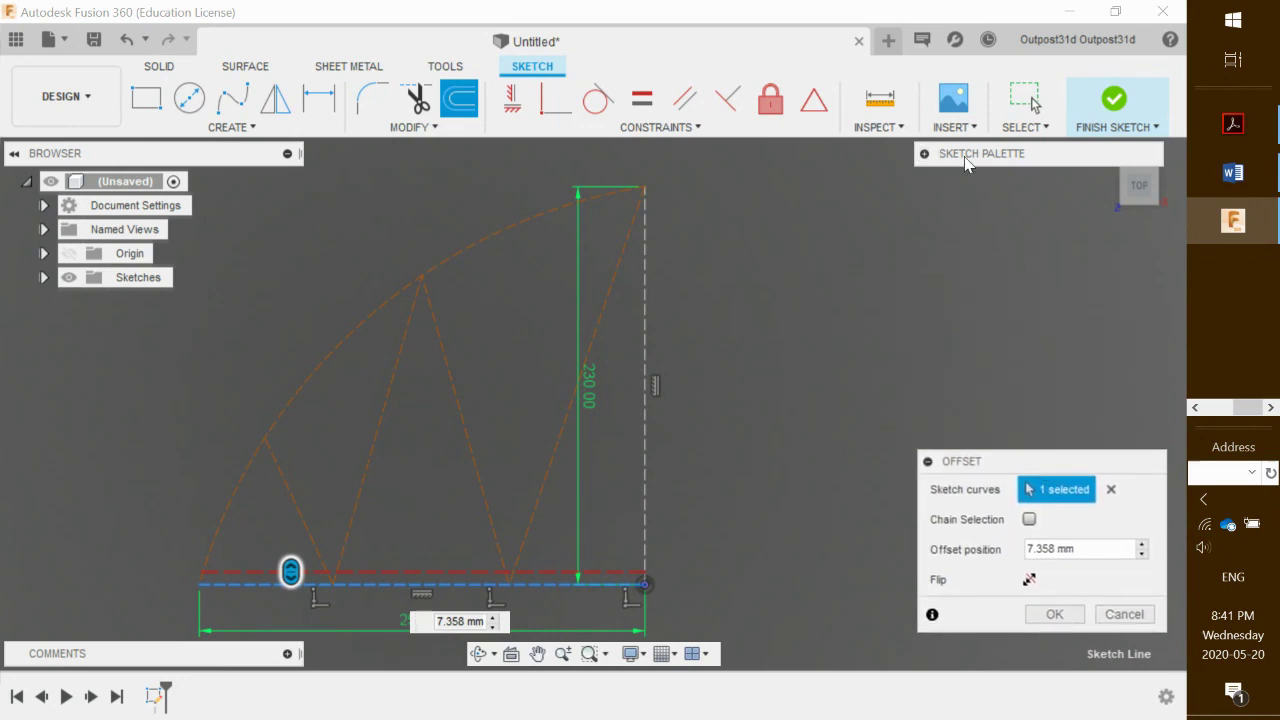
mouse_move(990, 158)
mouse_down()
mouse_move(986, 206)
mouse_move(938, 168)
mouse_up()
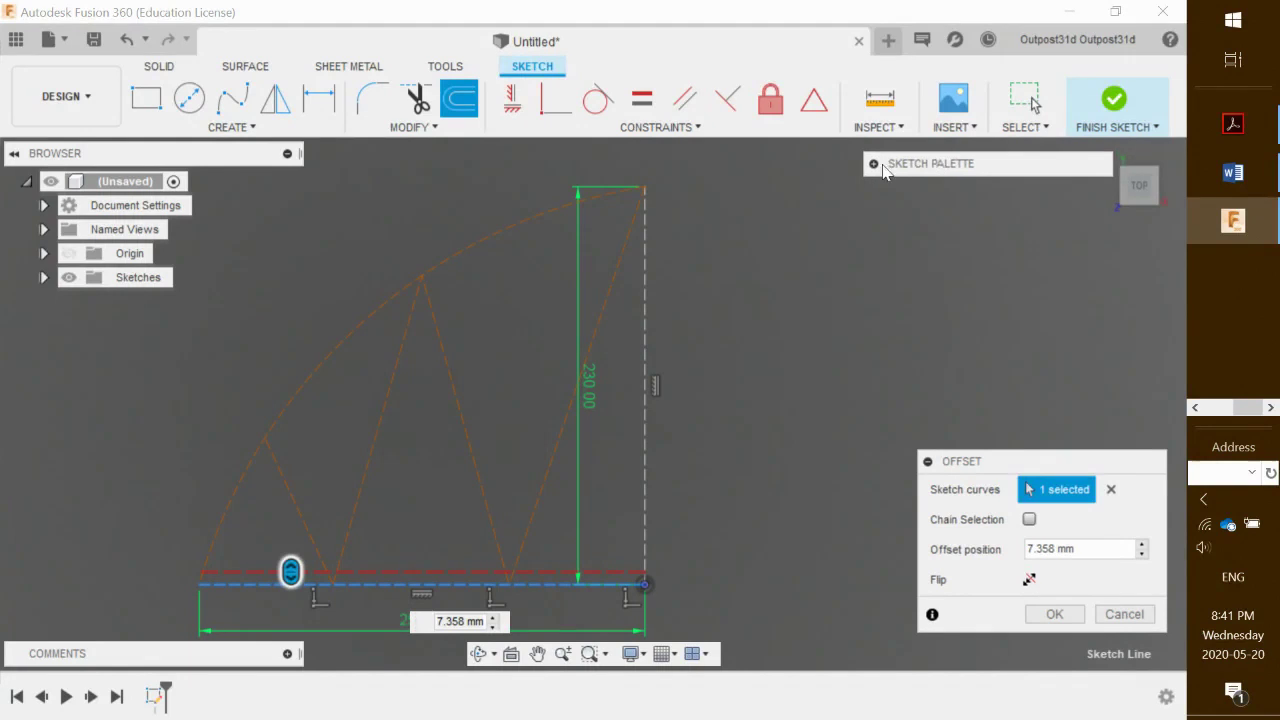
click(873, 165)
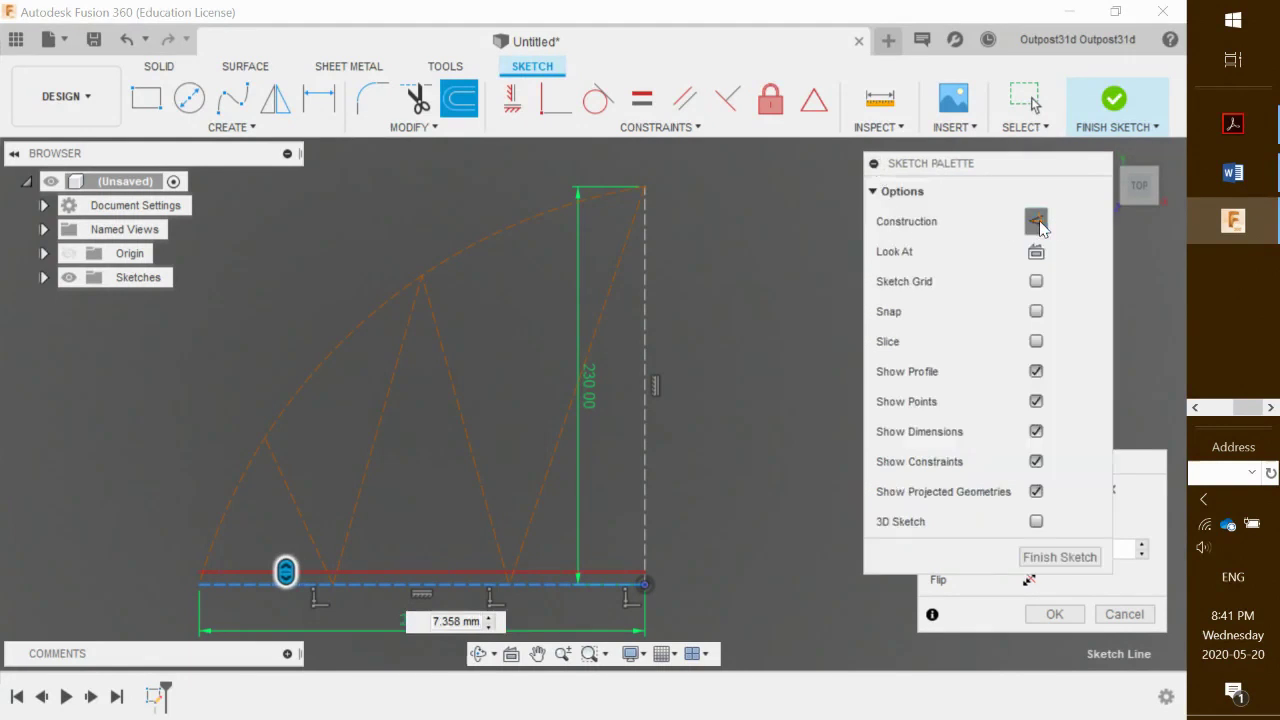
click(1037, 223)
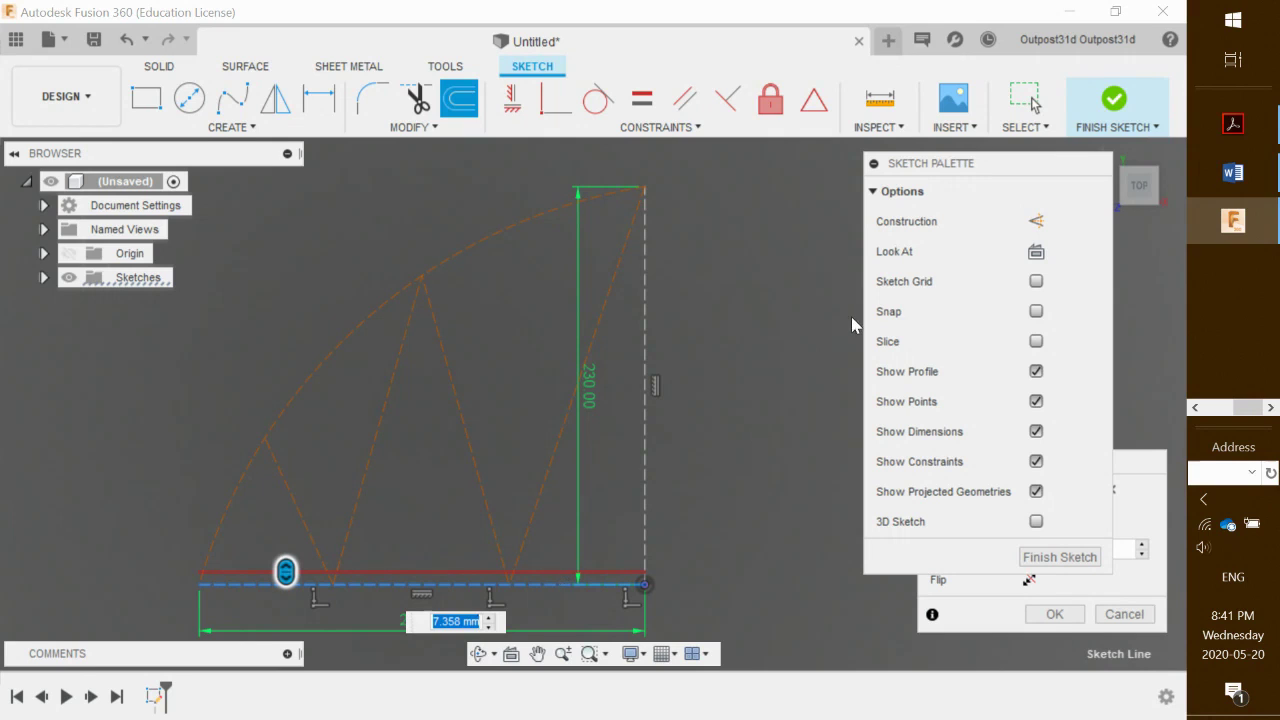
click(873, 163)
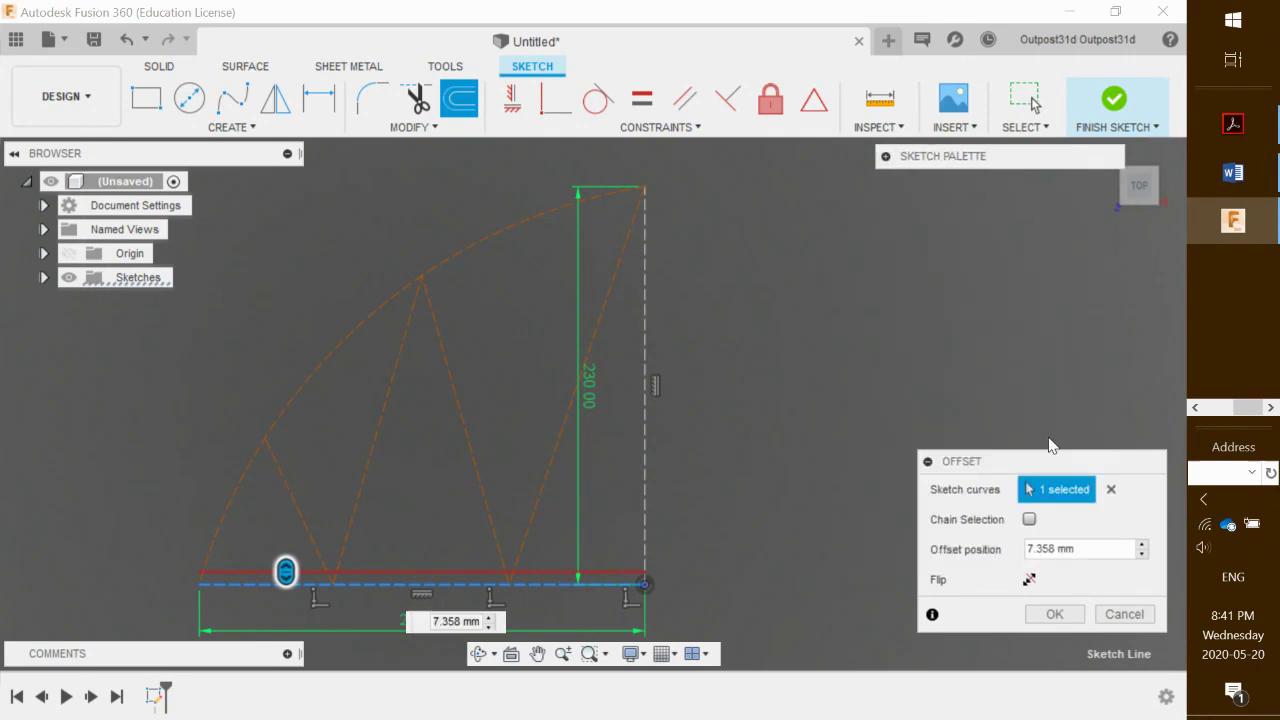
mouse_move(1046, 461)
mouse_down()
mouse_move(1017, 422)
mouse_move(989, 193)
mouse_up()
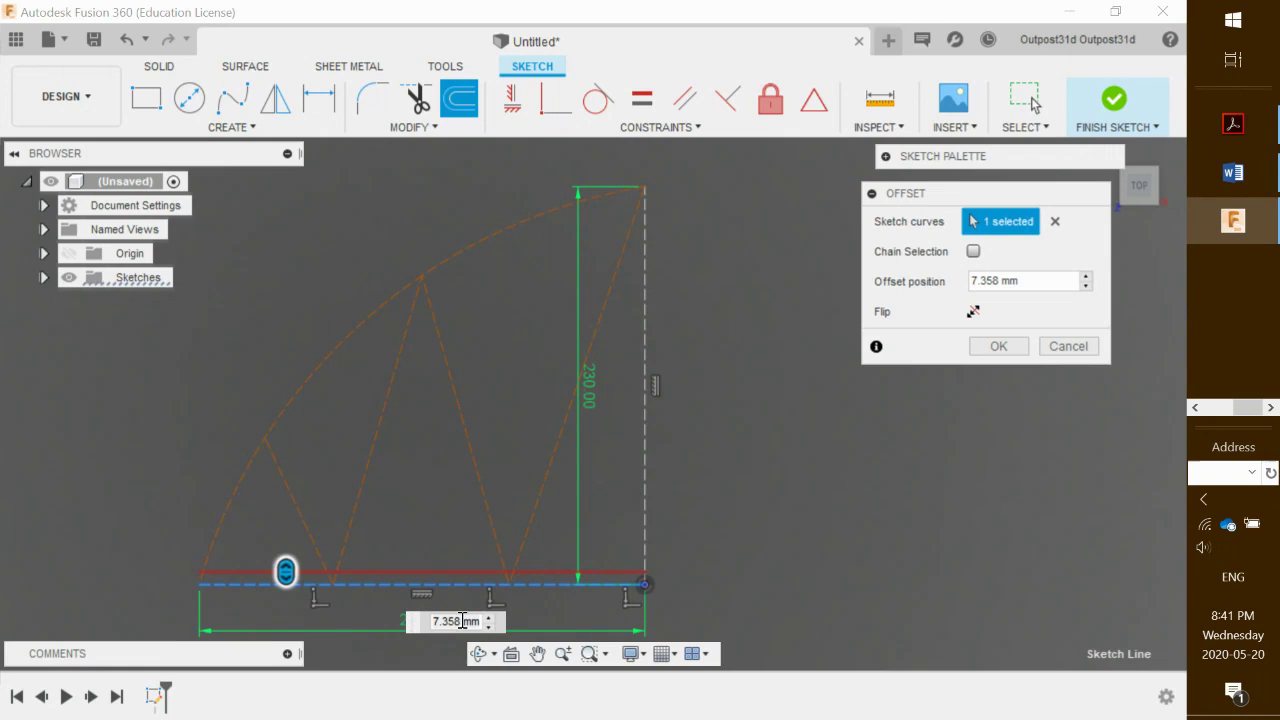
Step: Set the base line's offset distance to 3 mm and apply the offset above the line
drag(1000, 281, 958, 282)
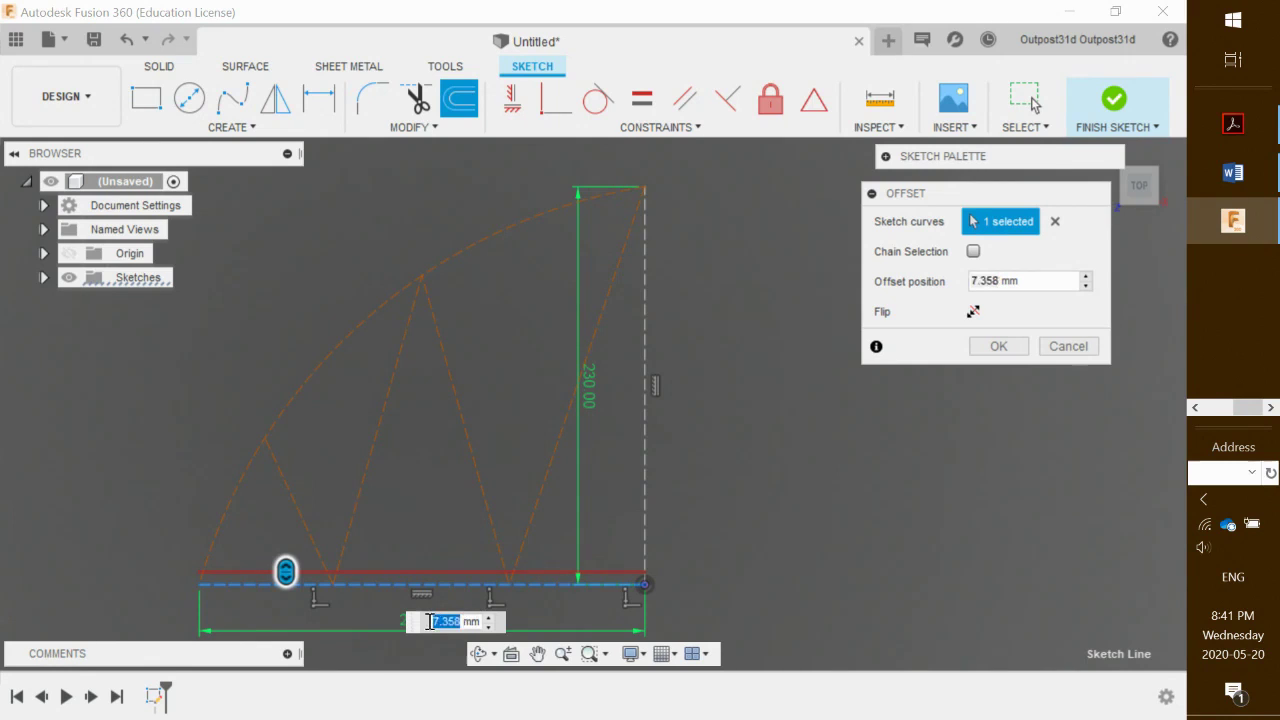
click(1001, 281)
drag(1002, 282, 955, 281)
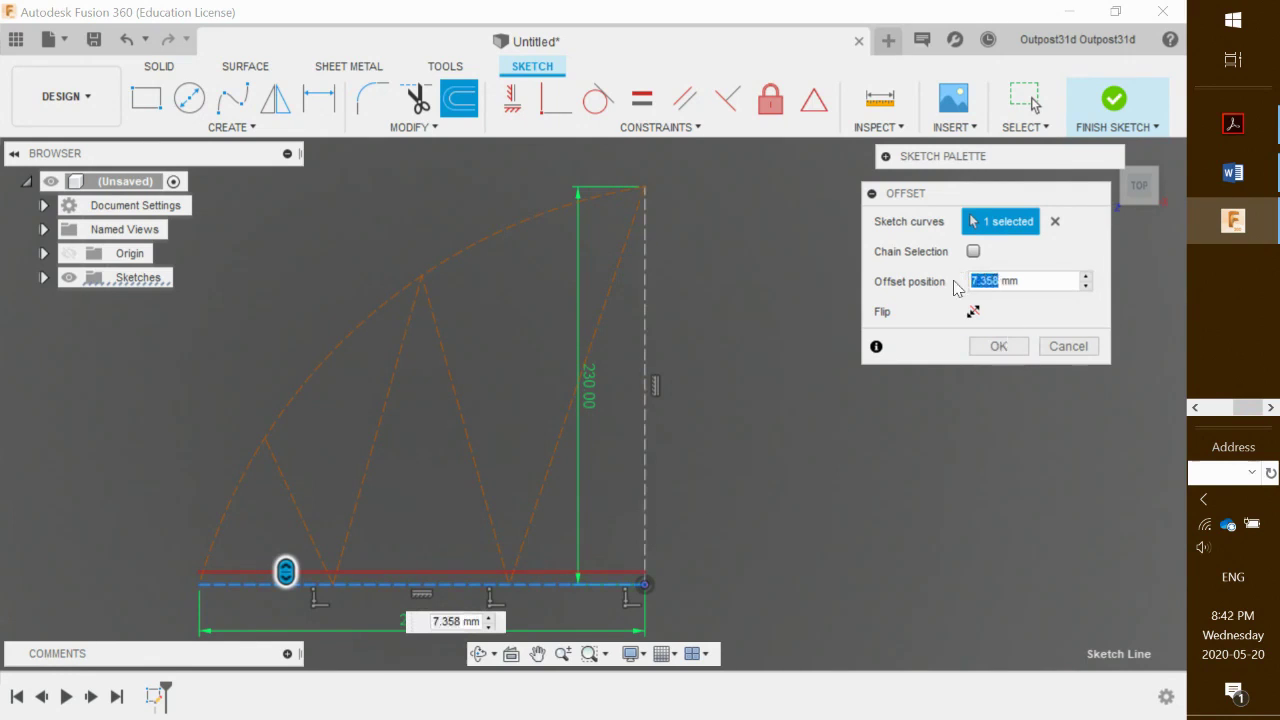
text(2)
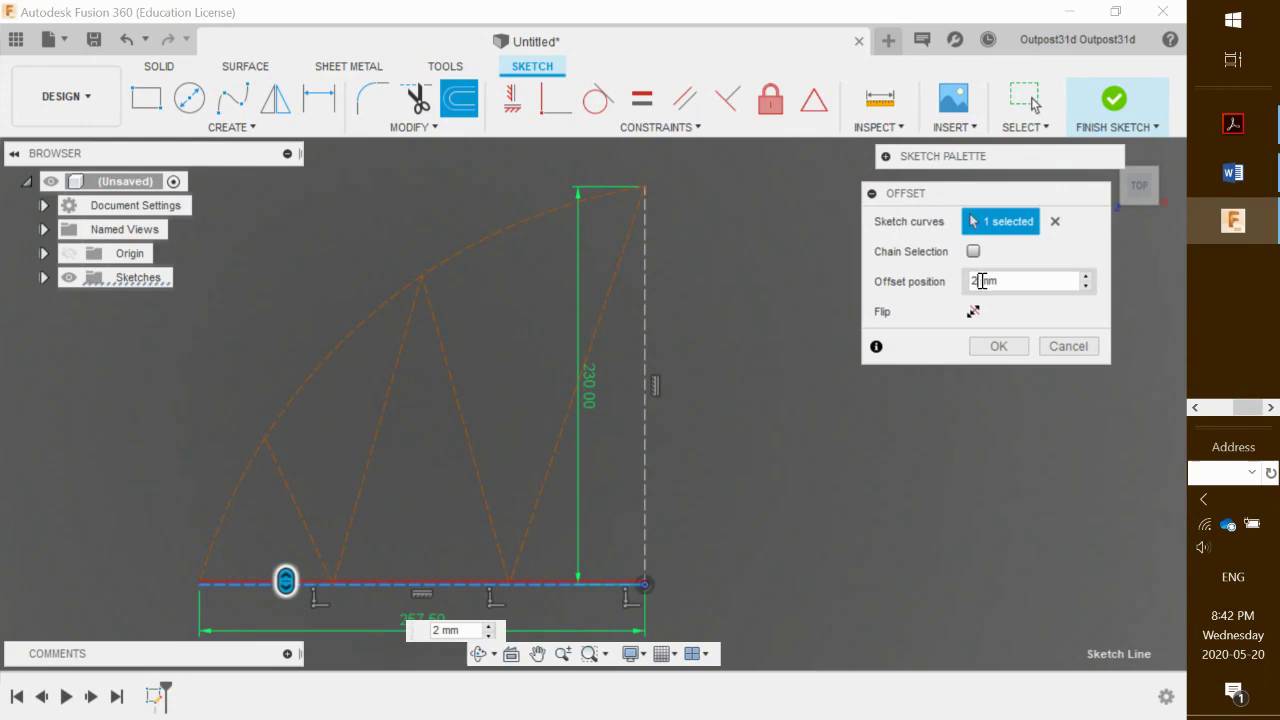
drag(983, 280, 972, 285)
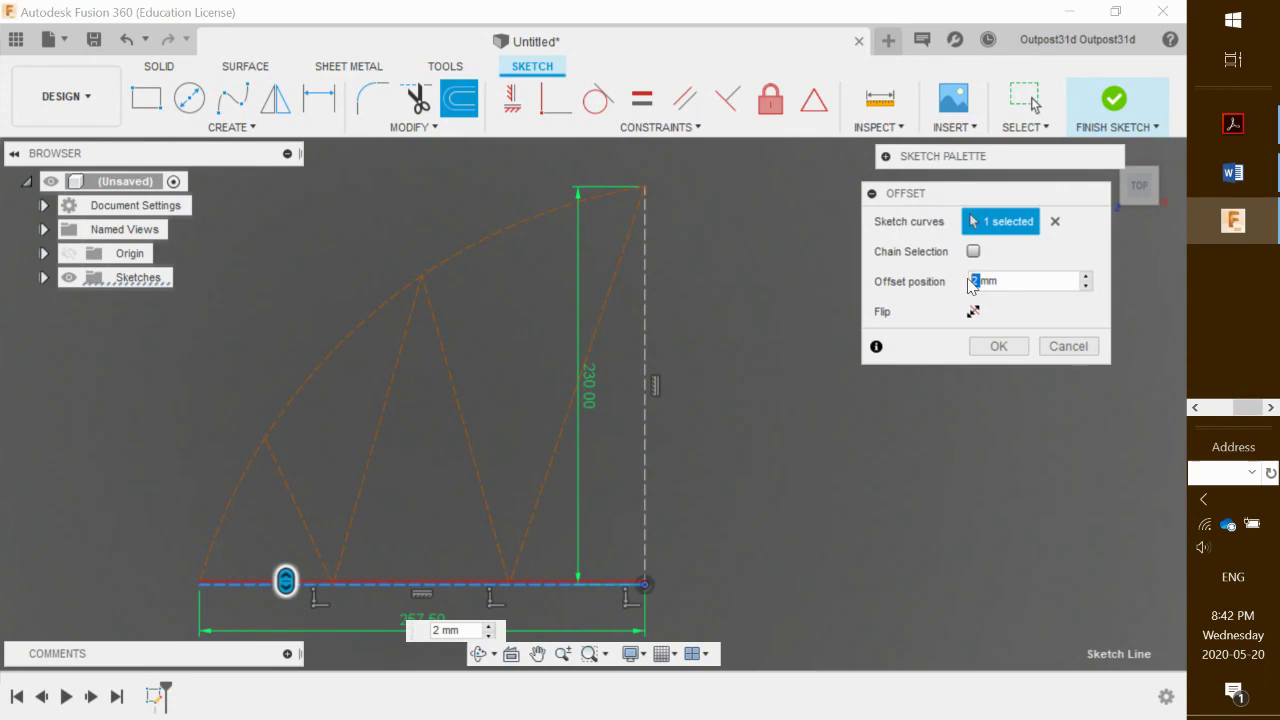
text(3)
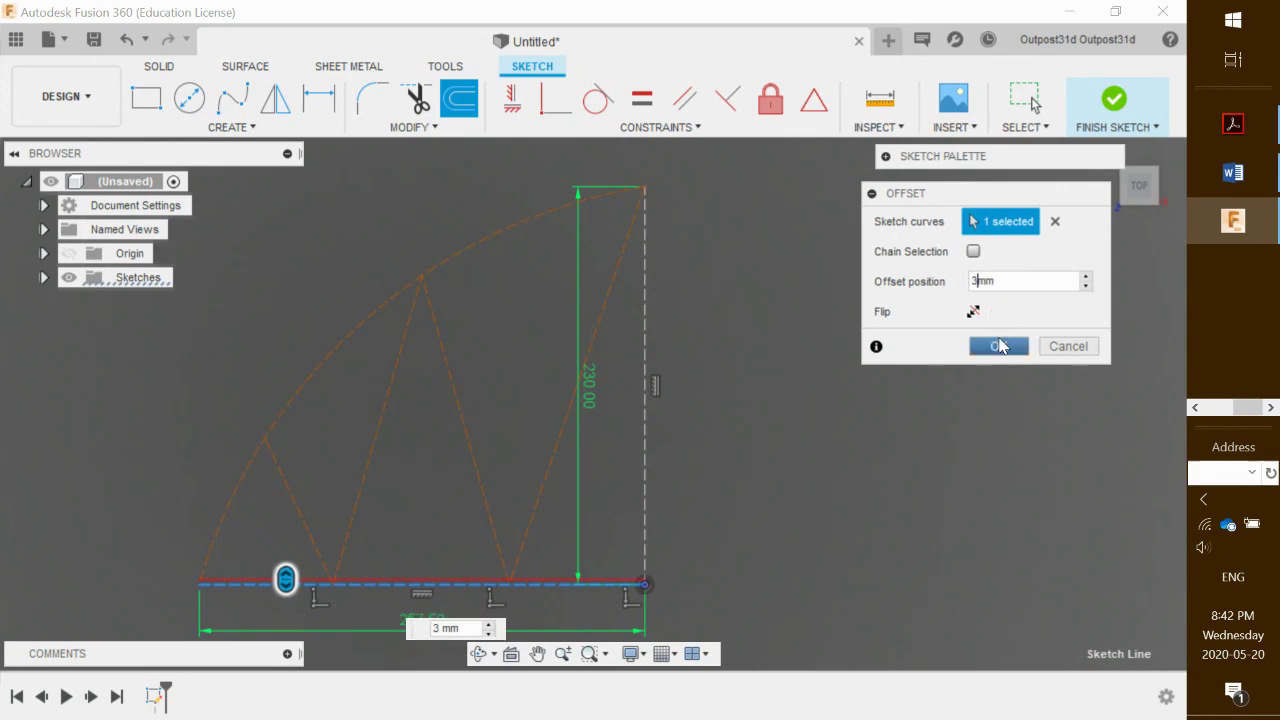
click(998, 346)
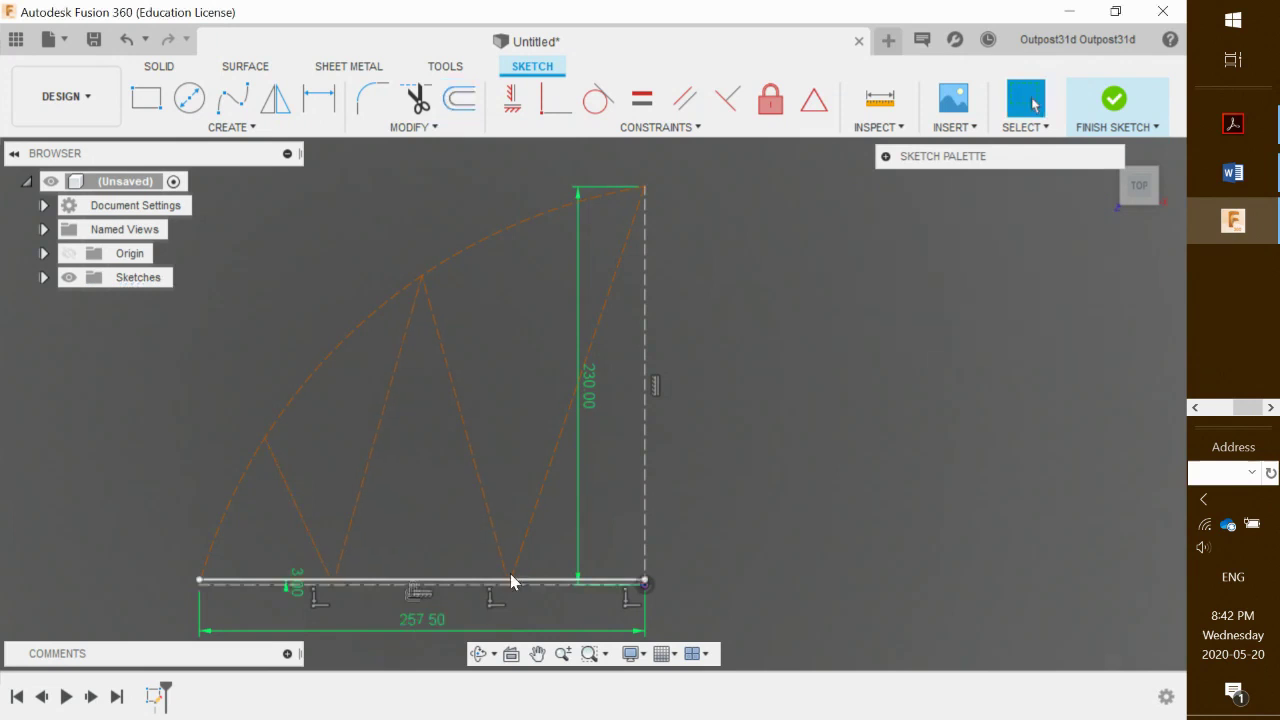
Step: Offset the base construction line by -3 mm to add a parallel solid line below it
scroll(468, 587, up, 5)
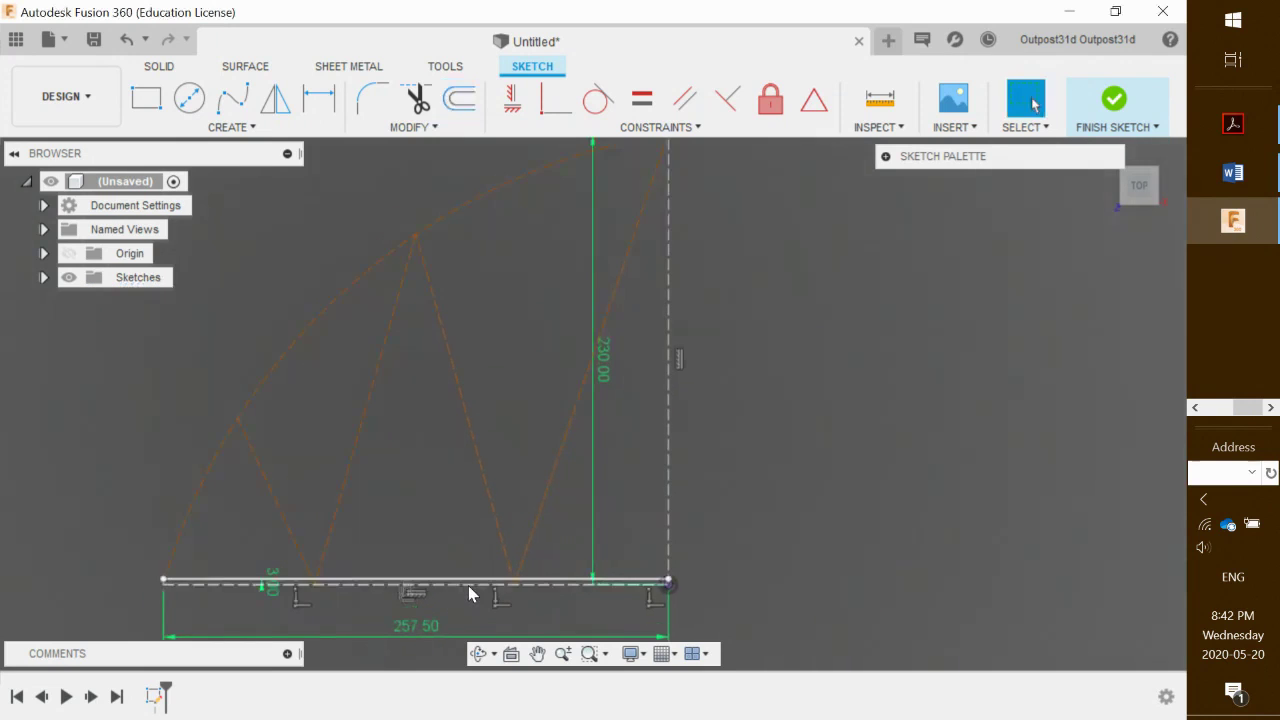
scroll(466, 586, down, 1)
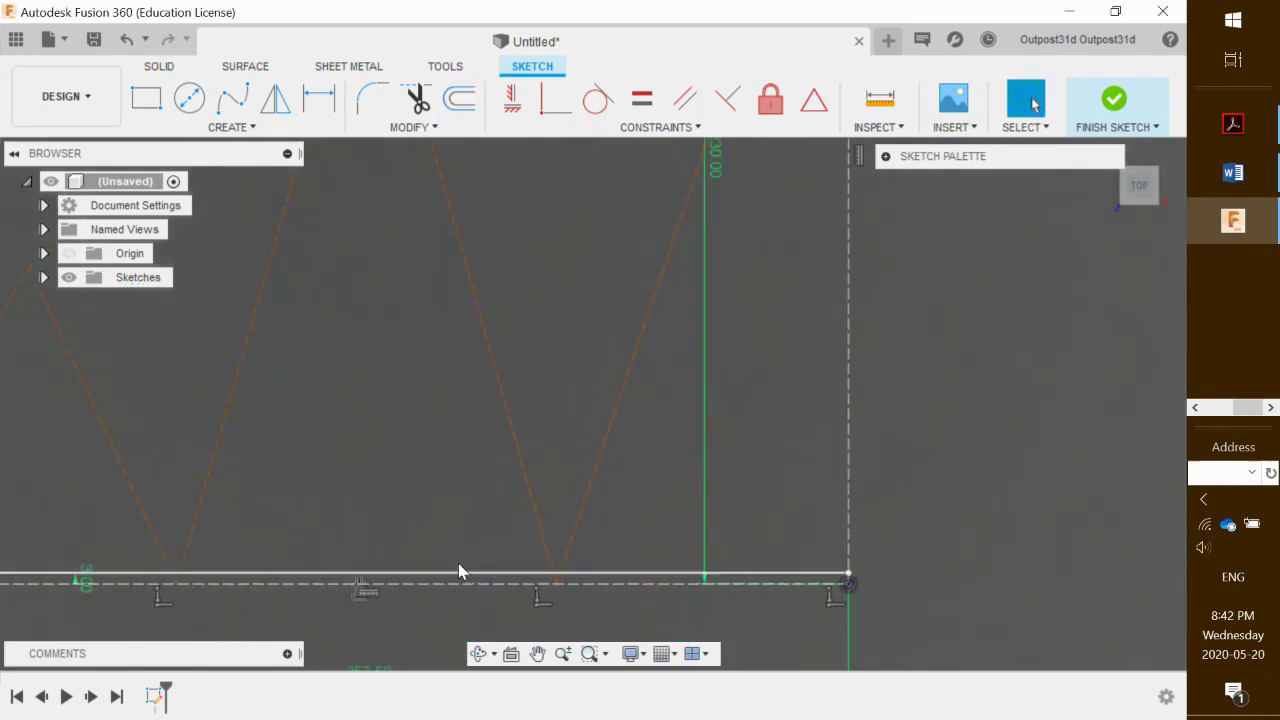
click(462, 584)
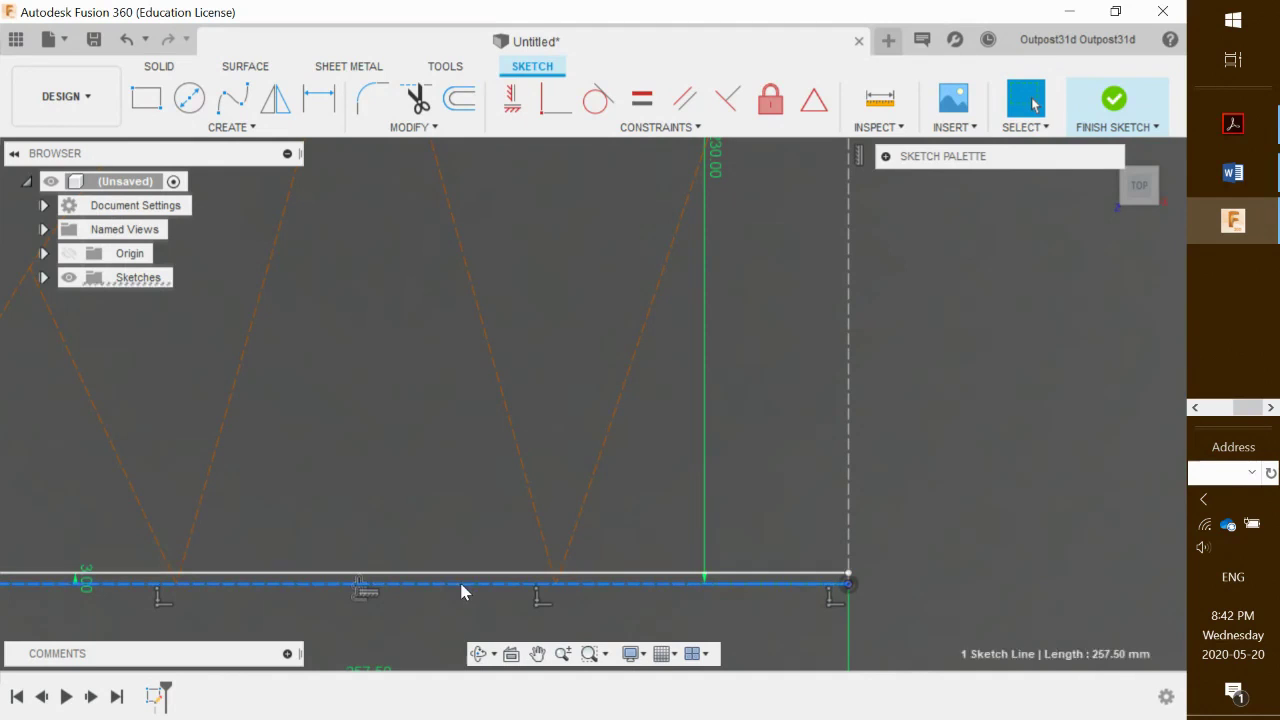
key(o)
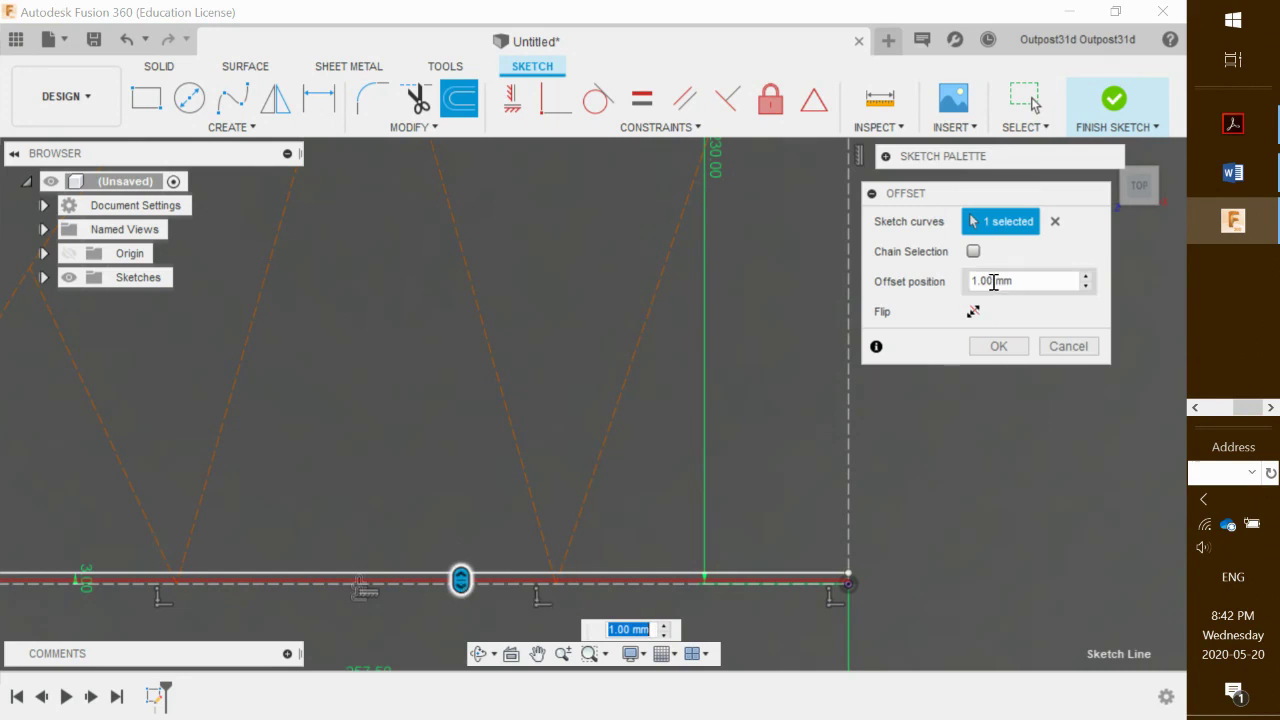
click(993, 282)
text(-3)
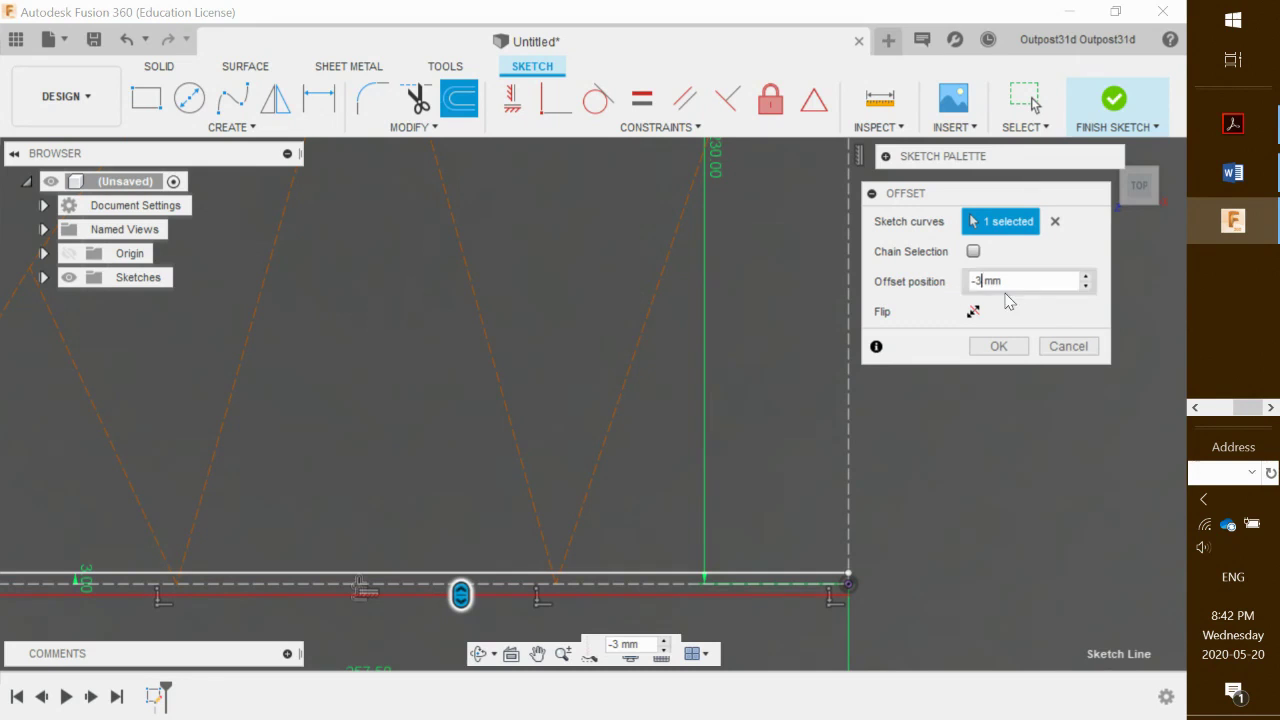
click(1000, 346)
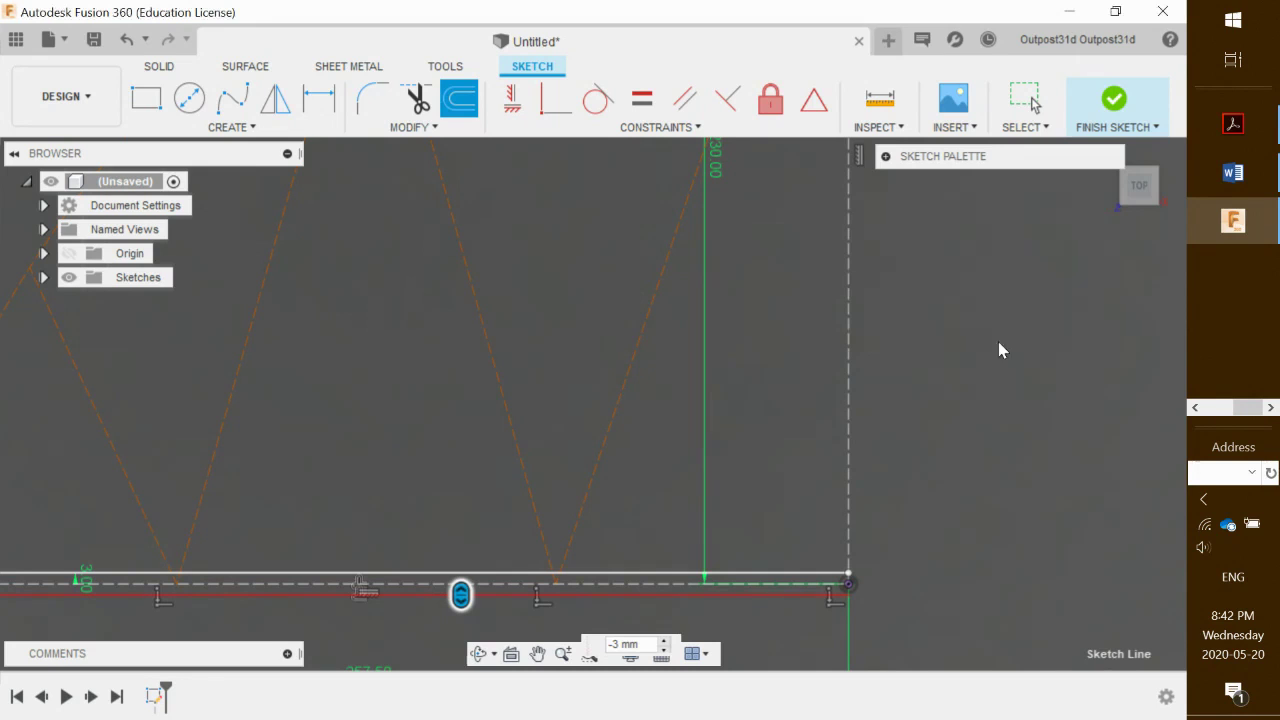
Step: Offset the construction arc 3 mm outward
scroll(702, 467, down, 3)
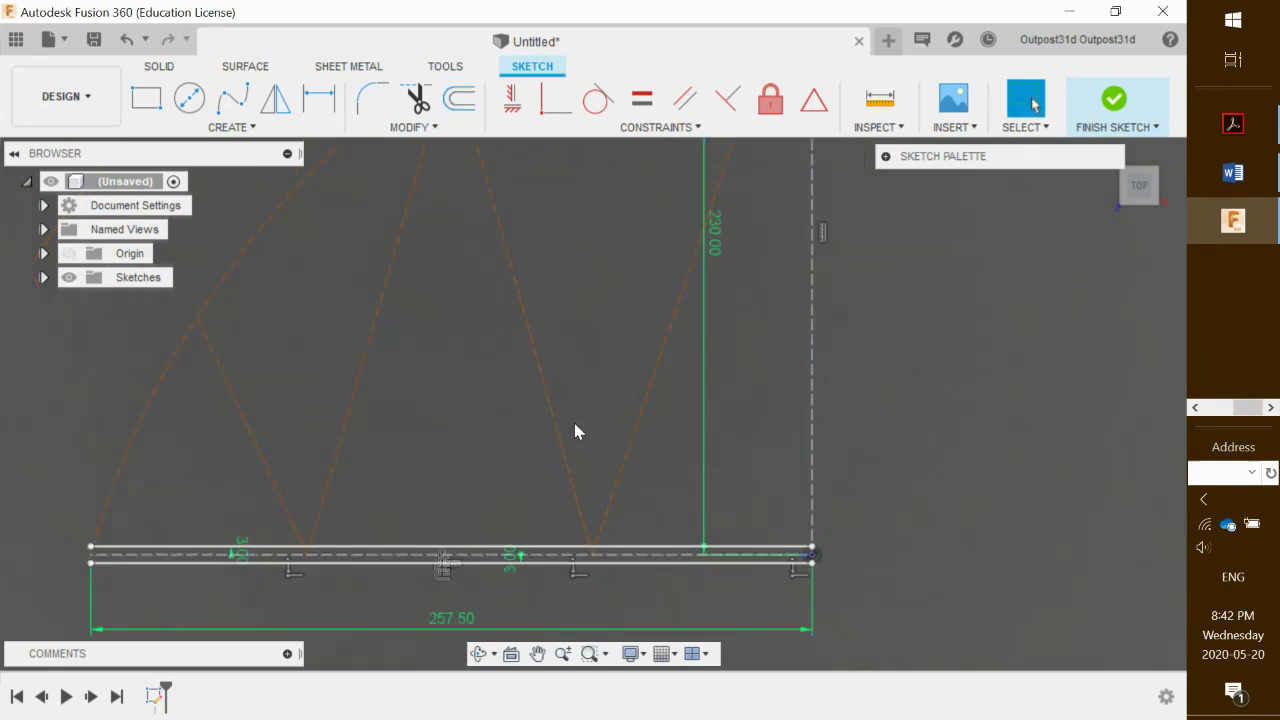
middle_drag(586, 411, 608, 431)
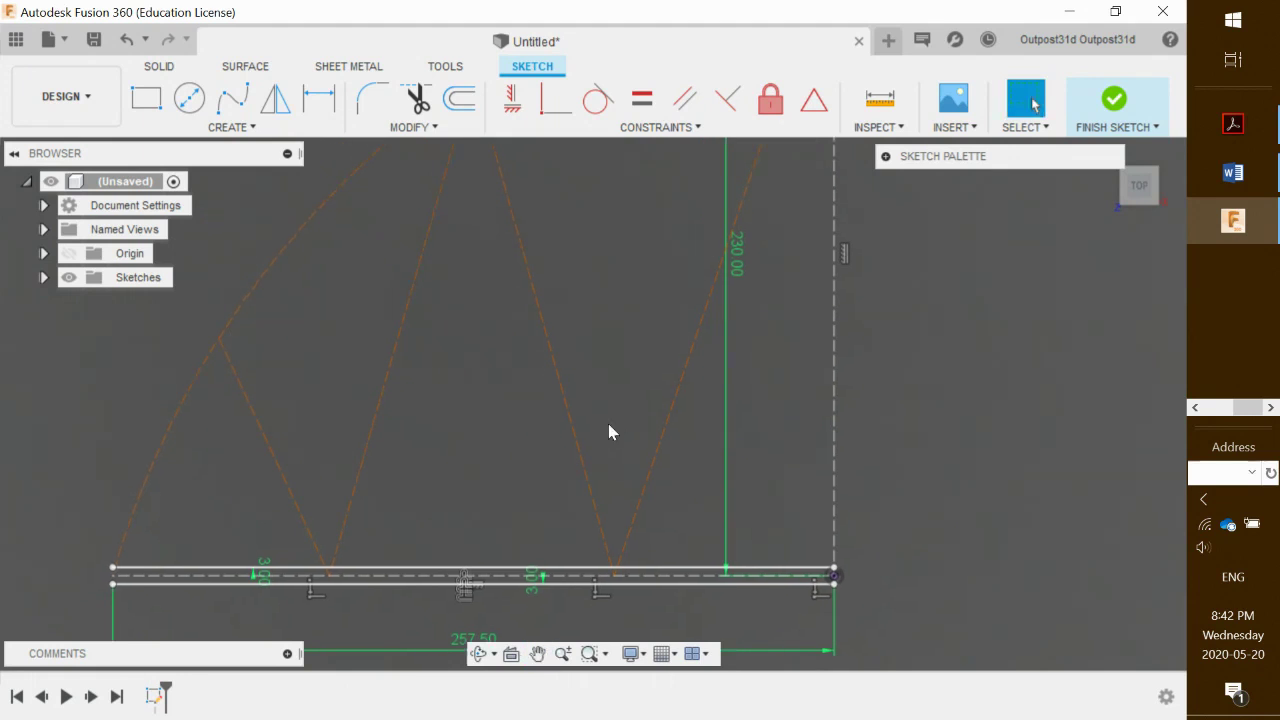
scroll(610, 431, down, 1)
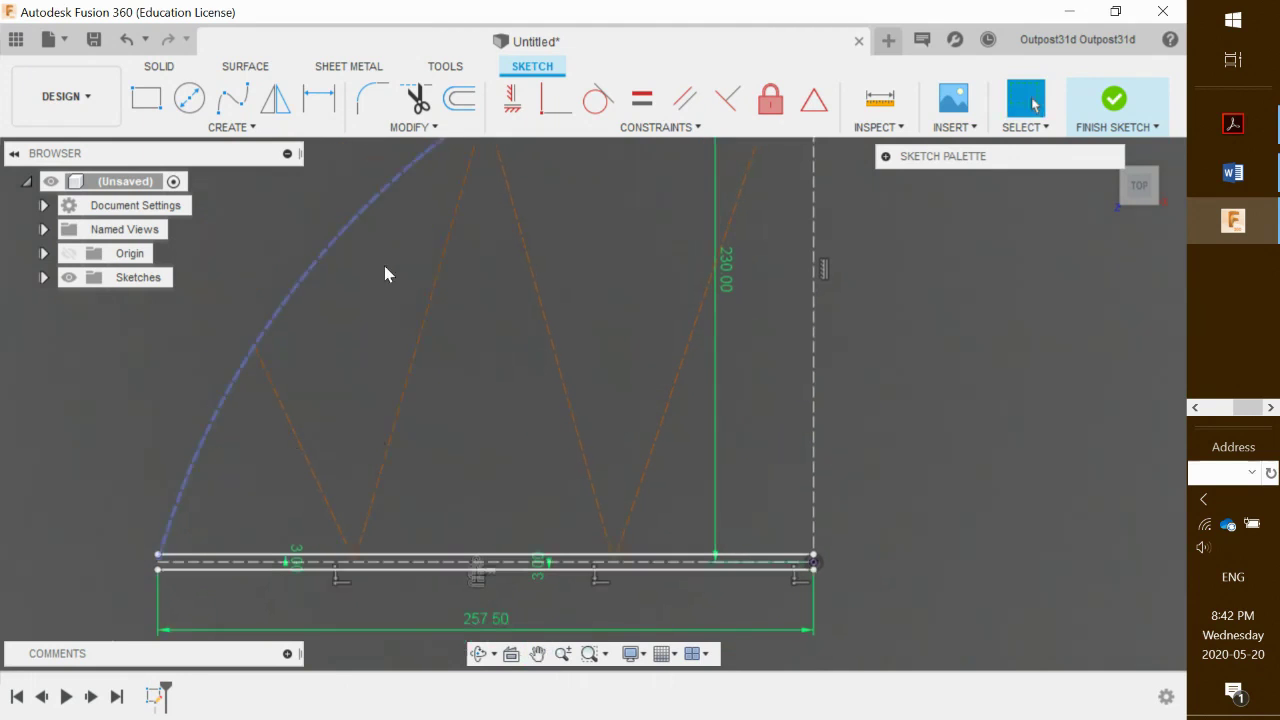
middle_drag(560, 243, 570, 280)
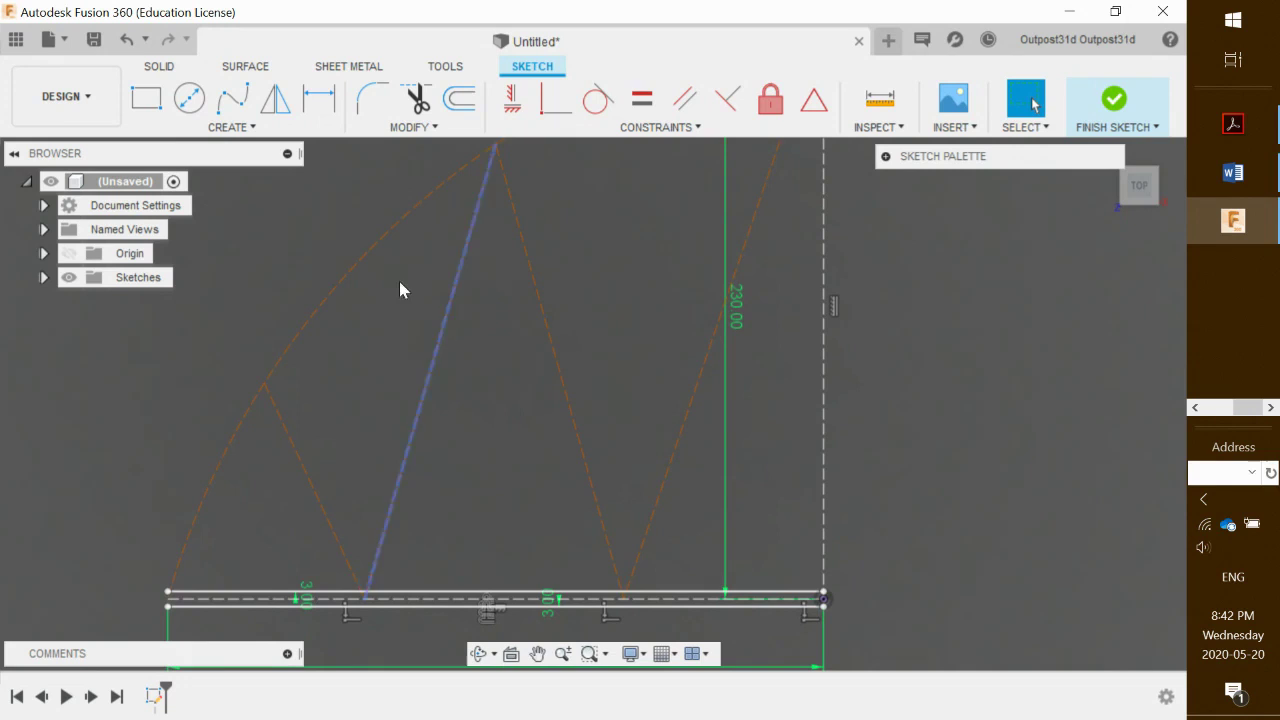
click(350, 271)
key(o)
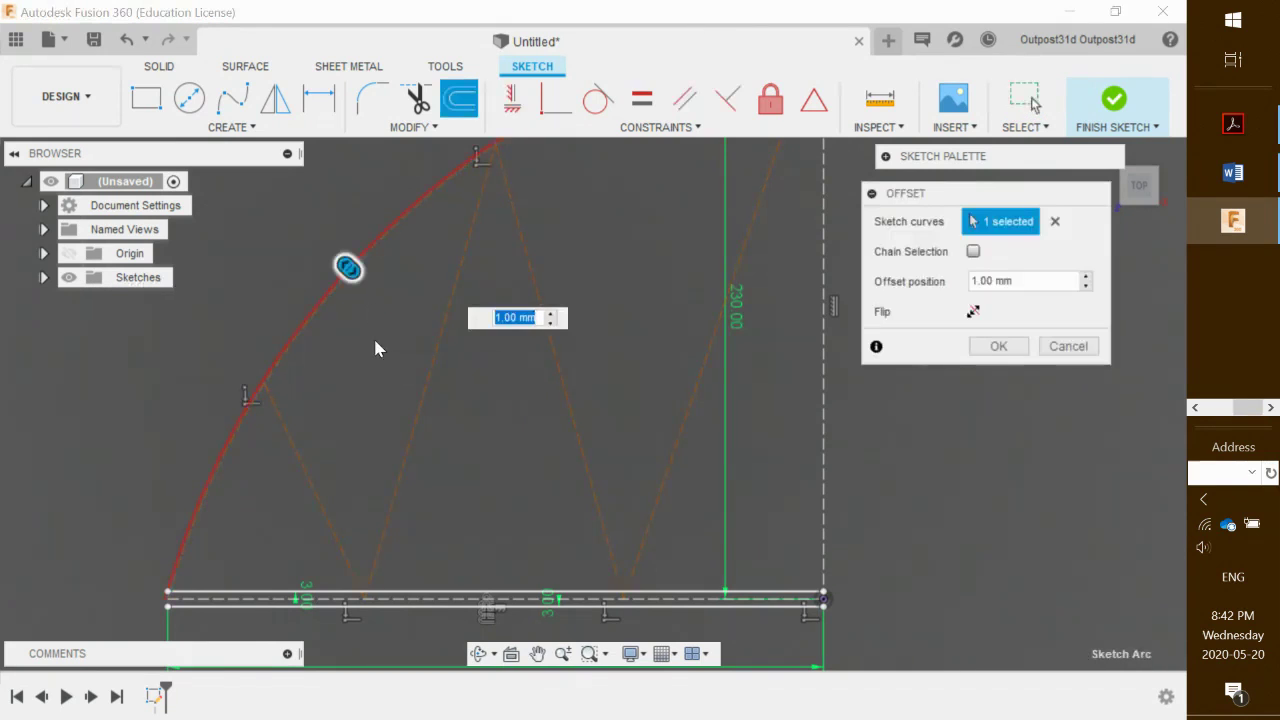
text(3)
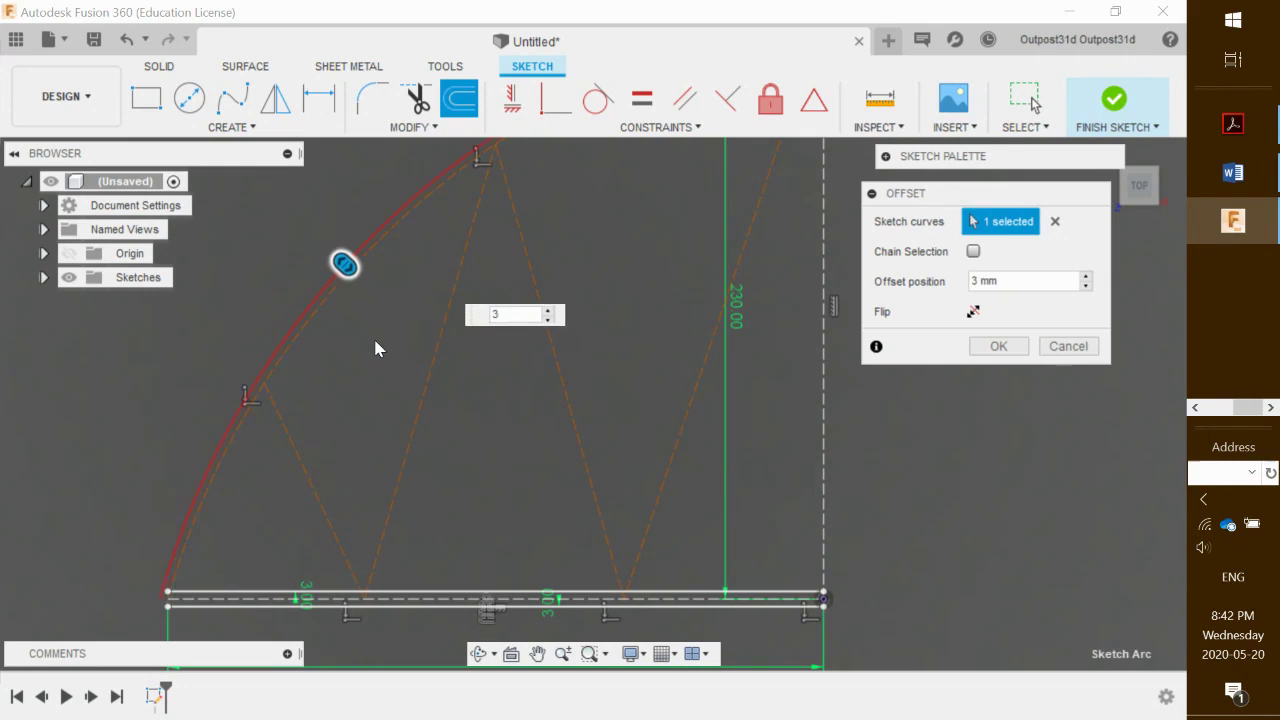
key(Return)
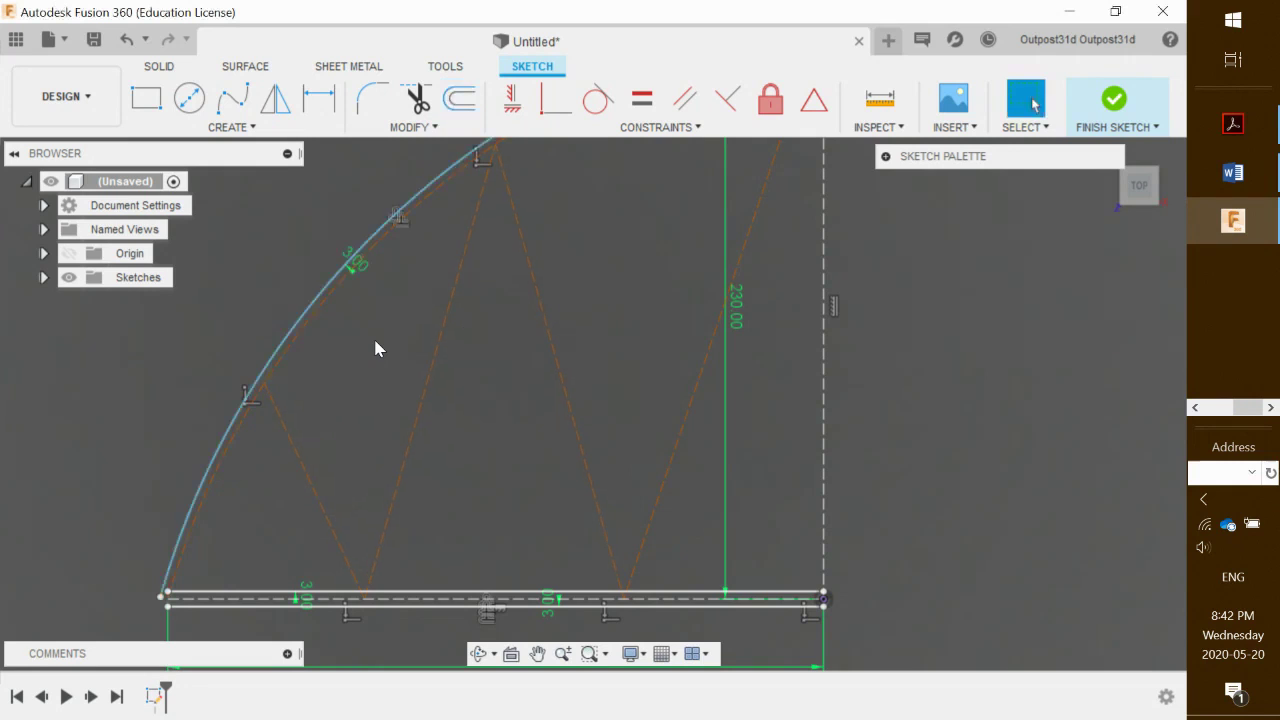
Step: Offset the construction arc by -3 mm to add a matching curve on its inner side
click(328, 302)
text(o)
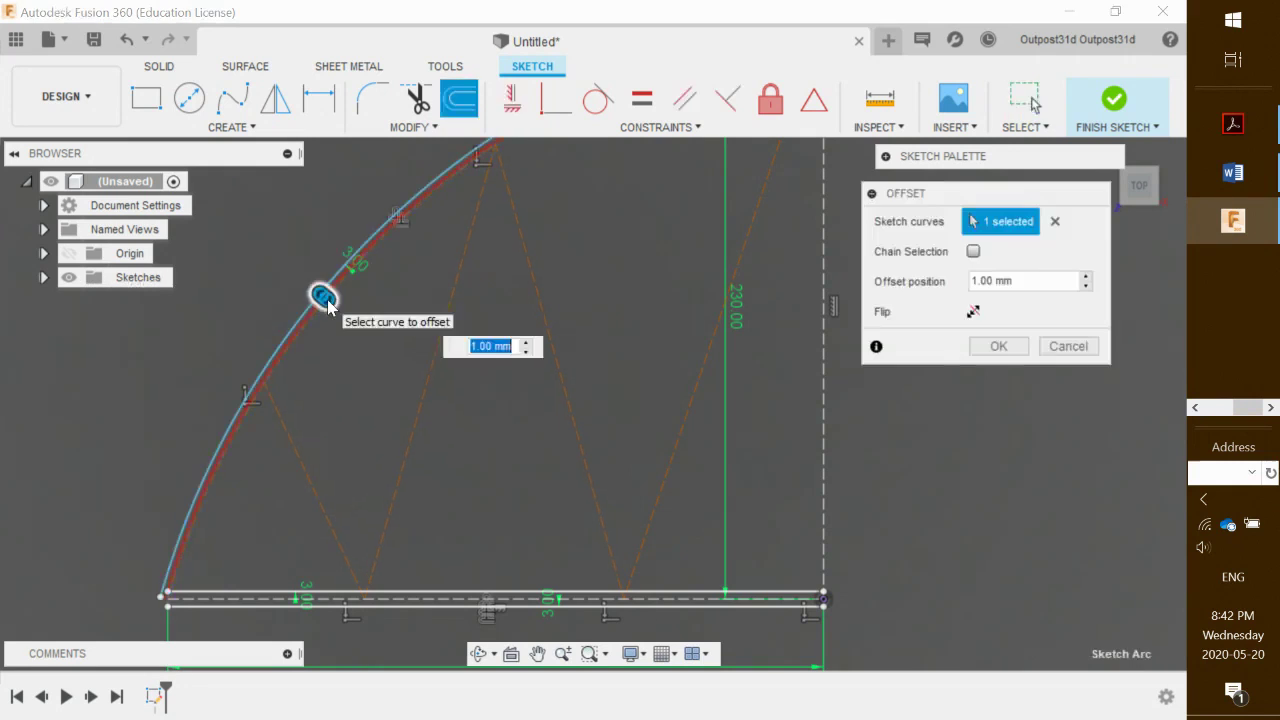
text(-3)
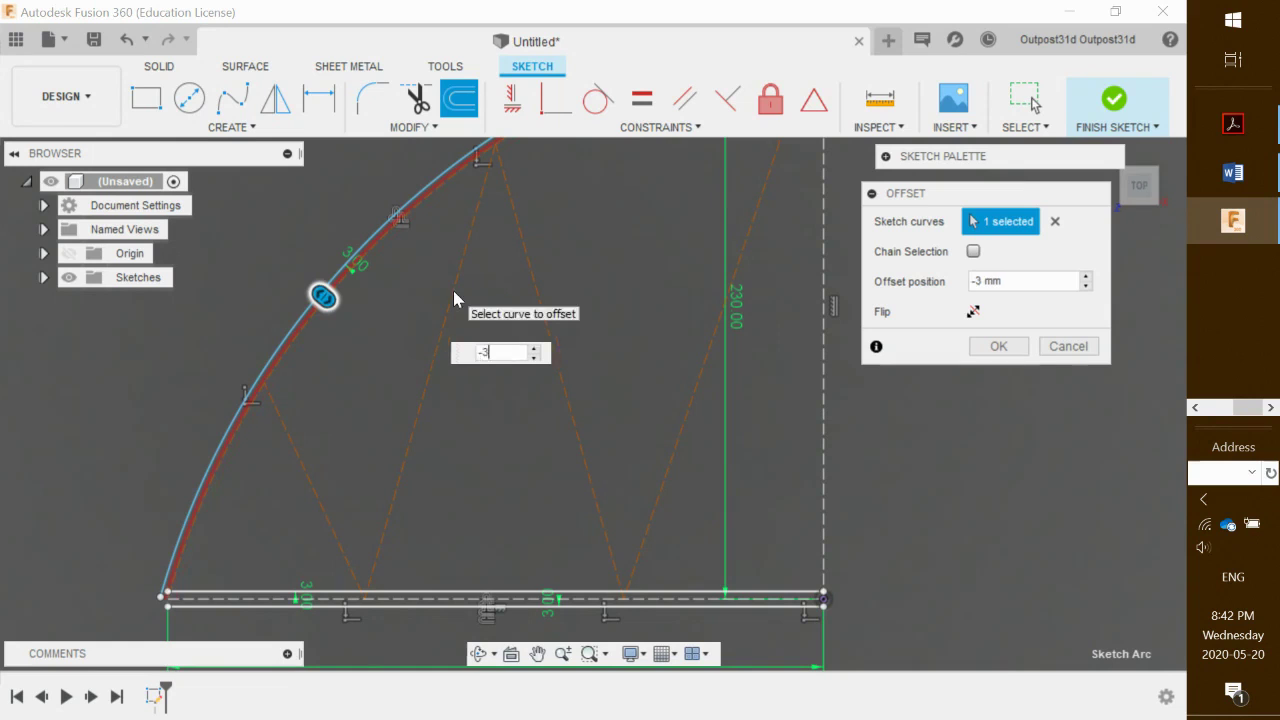
key(Return)
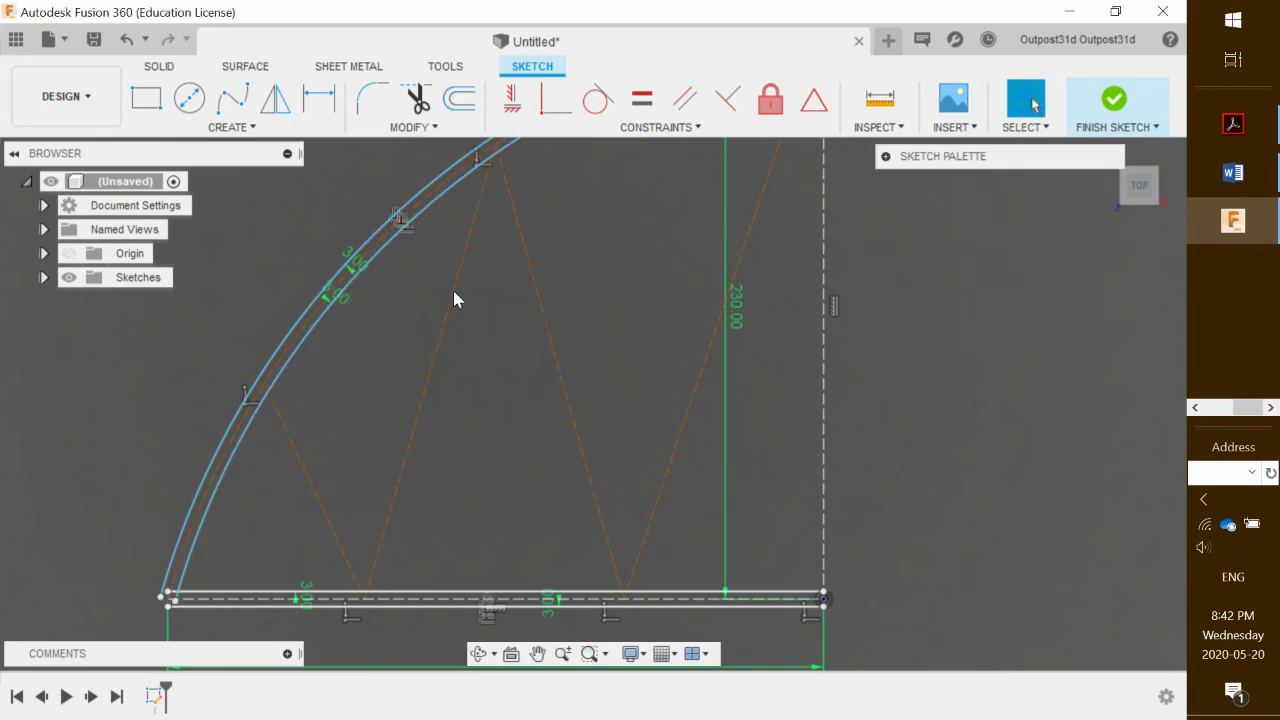
Step: Offset the short diagonal nearest the arc's lower end toward the inside of the truss
click(316, 497)
text(o)
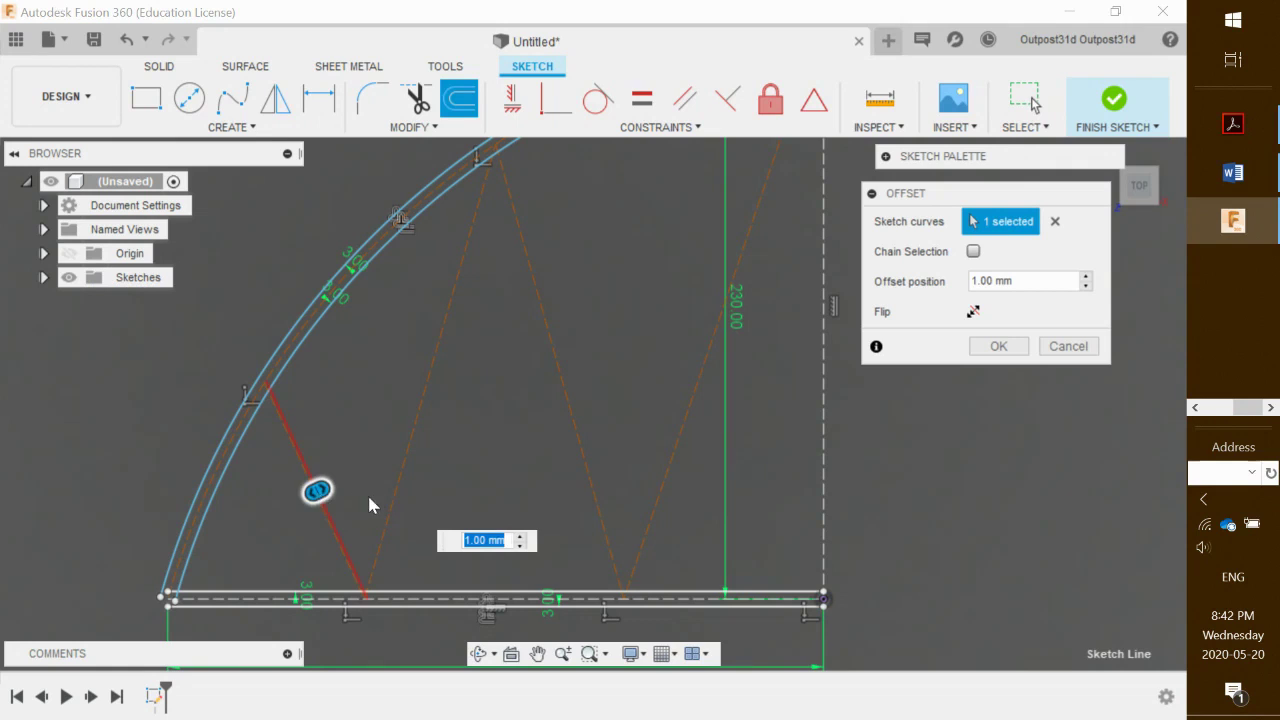
text(1)
key(Return)
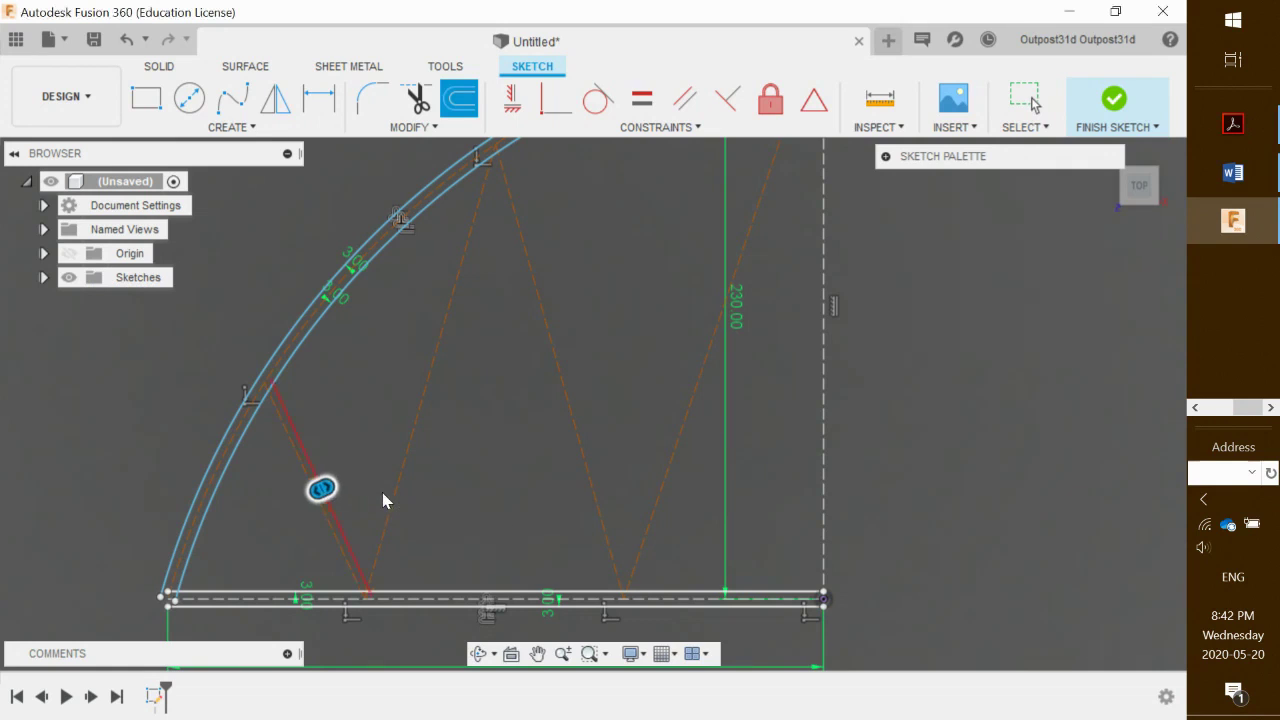
Step: Offset the short diagonal's construction line by -3 mm on its other side, facing the arc's lower end
click(336, 535)
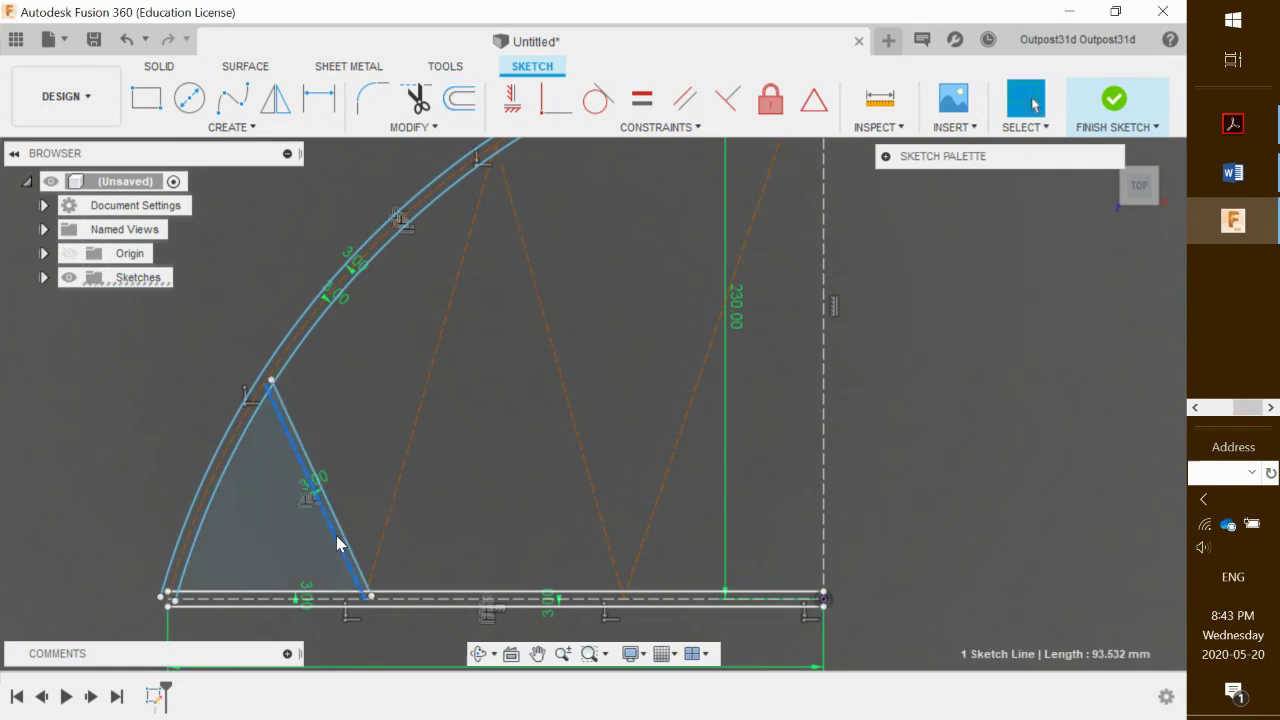
text(o-3)
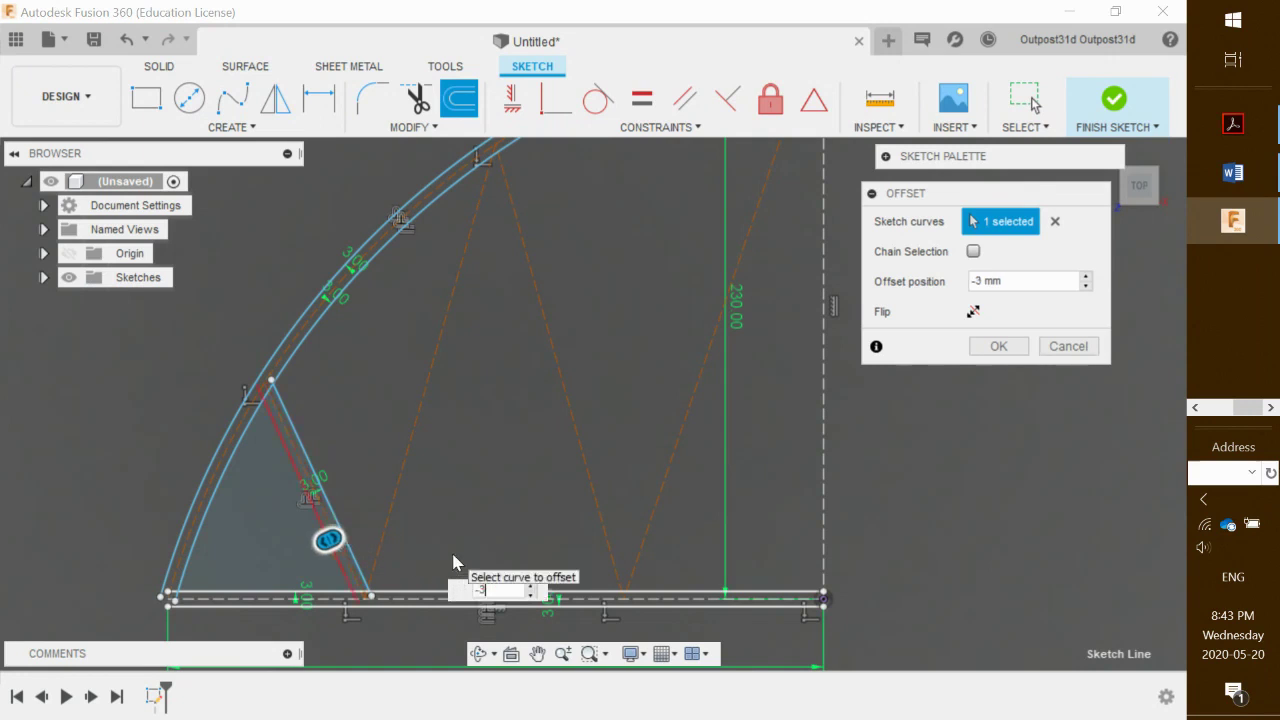
key(Return)
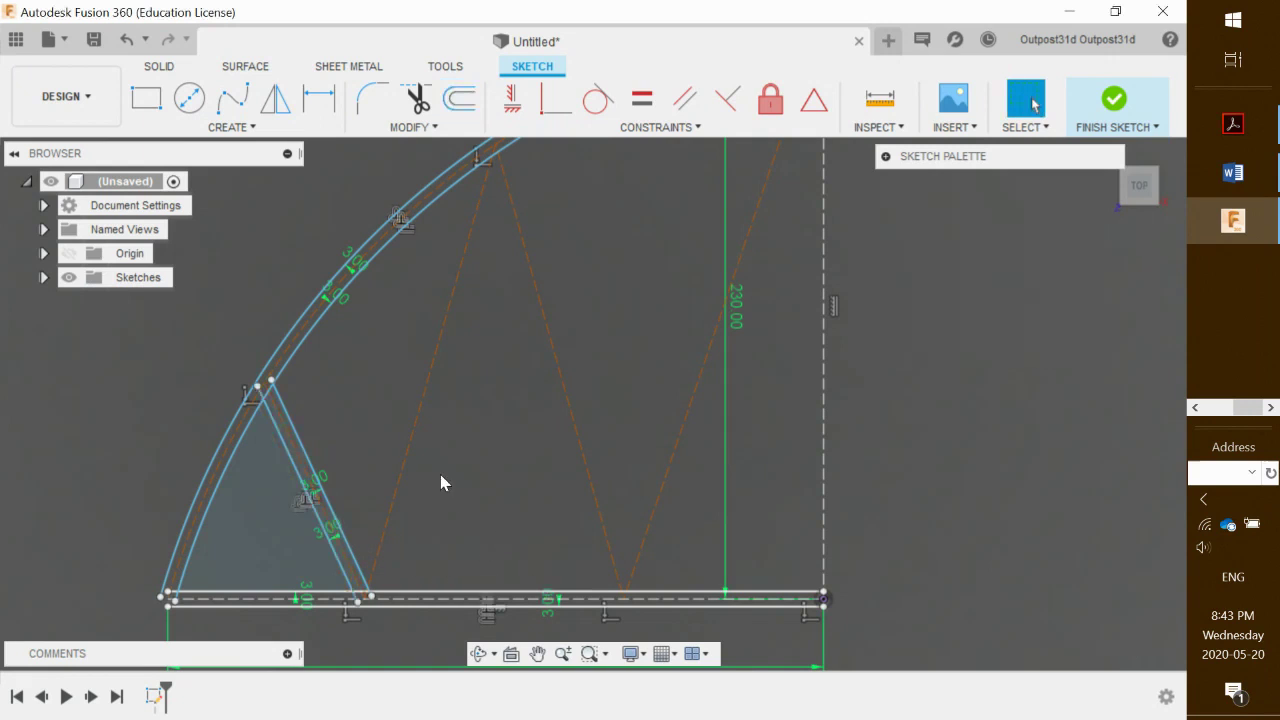
Step: Offset the second diagonal's construction line by -3 mm toward the arc and again by -3 mm toward the opposite side
click(407, 437)
text(o)
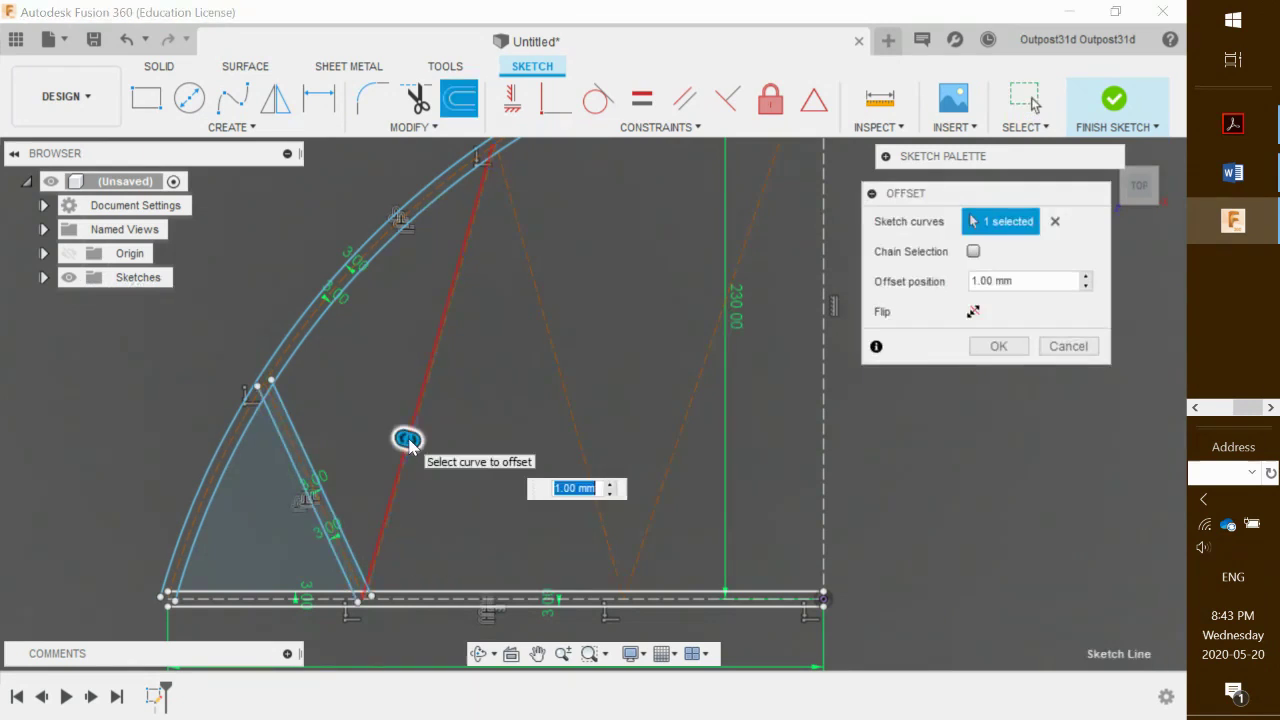
text(-3)
key(Return)
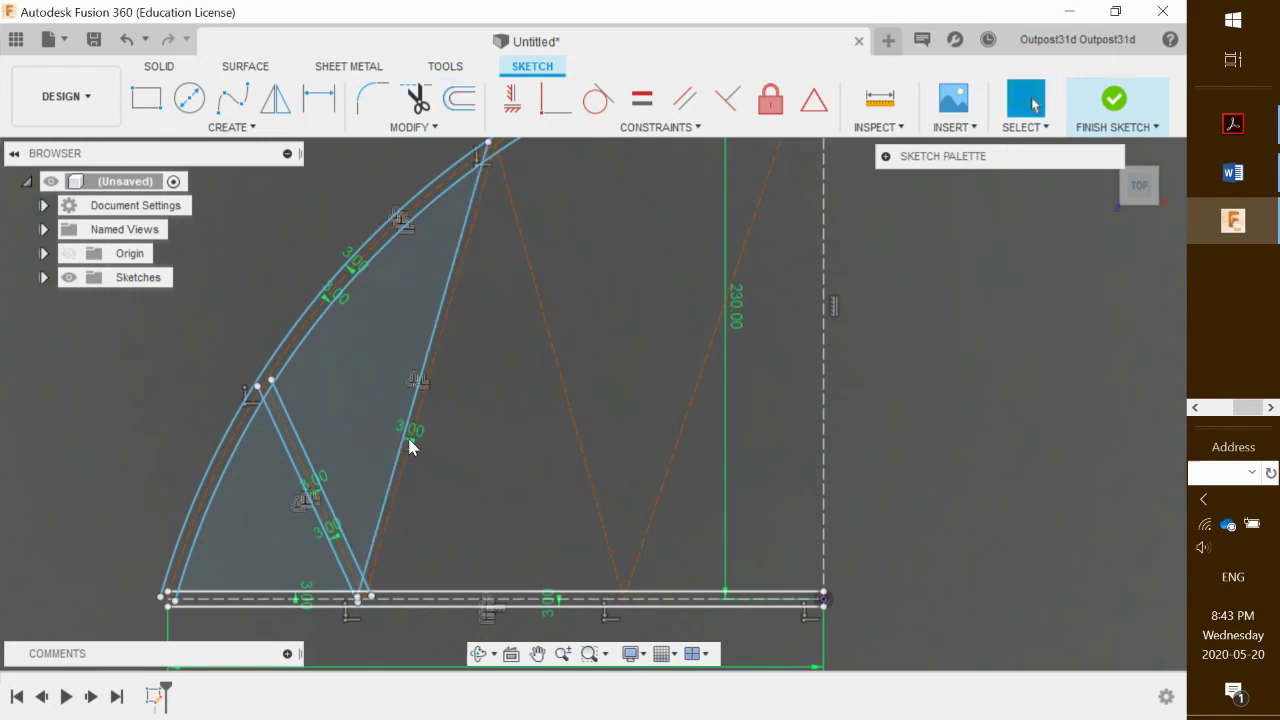
click(409, 462)
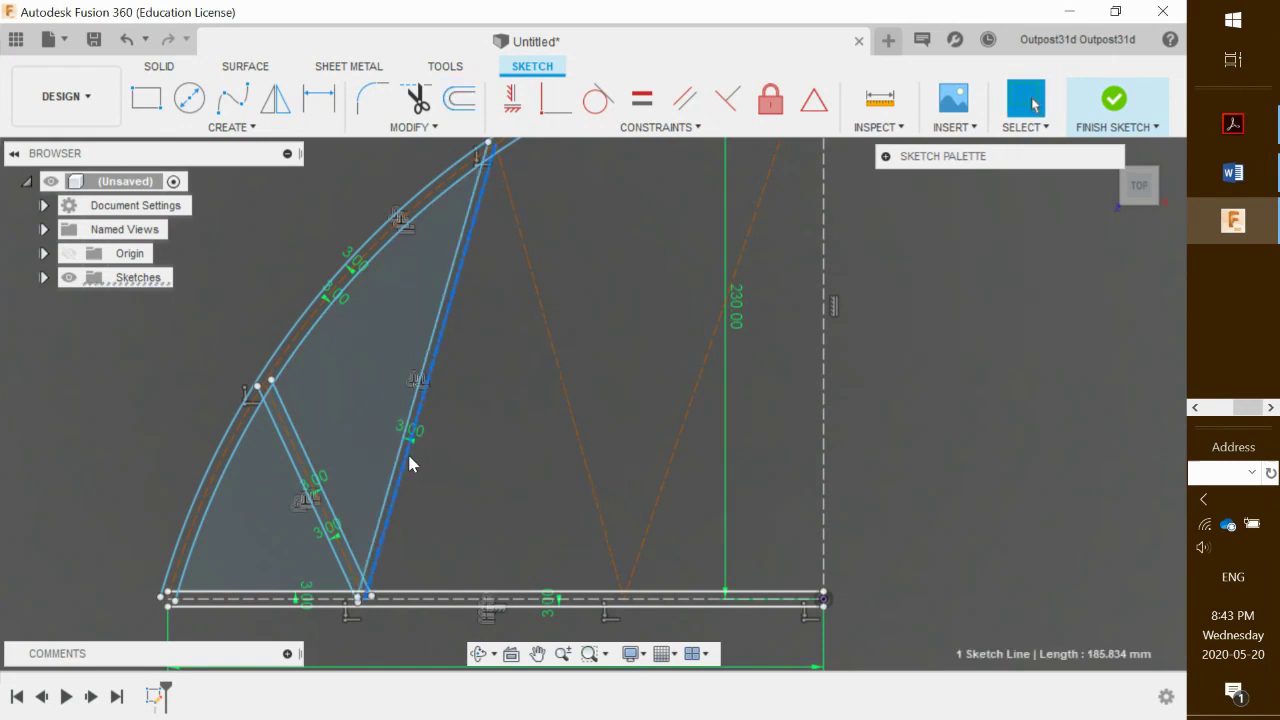
text(o-3)
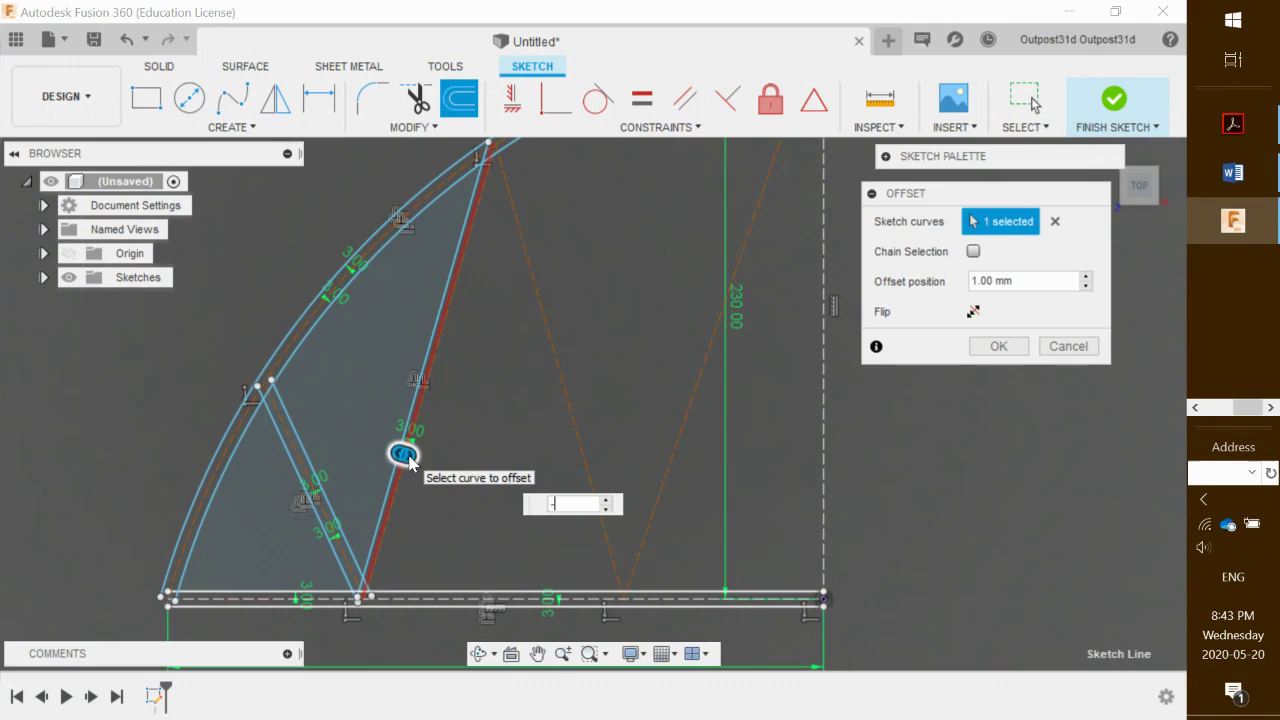
key(Return)
Step: Offset the third diagonal's construction line by -3 mm toward the centreline and again by -3 mm toward the opposite side
click(568, 406)
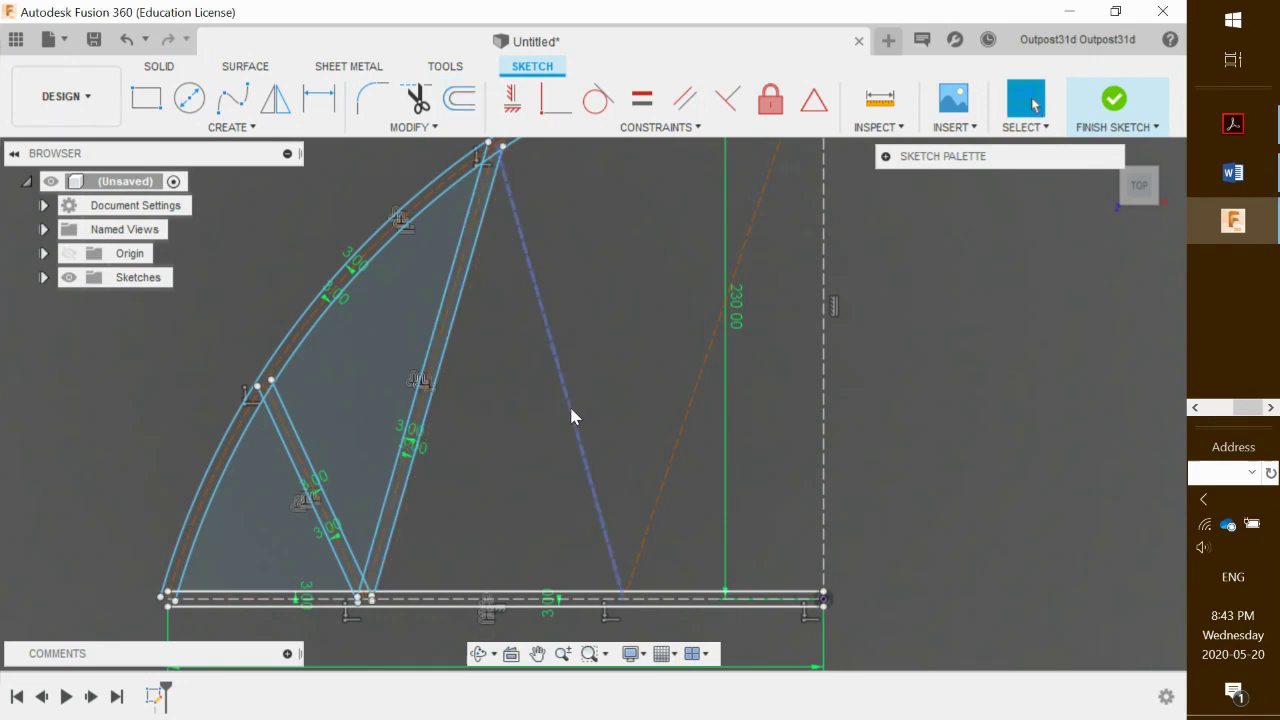
text(o)
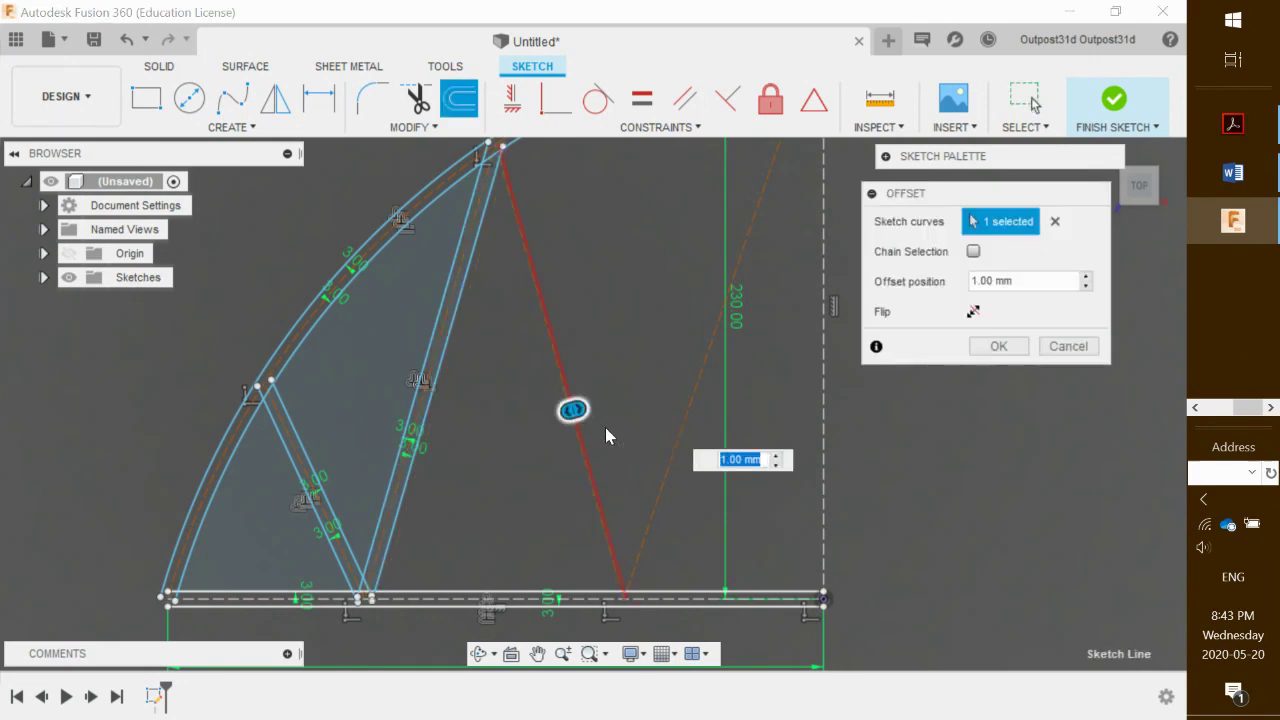
text(-3)
key(Return)
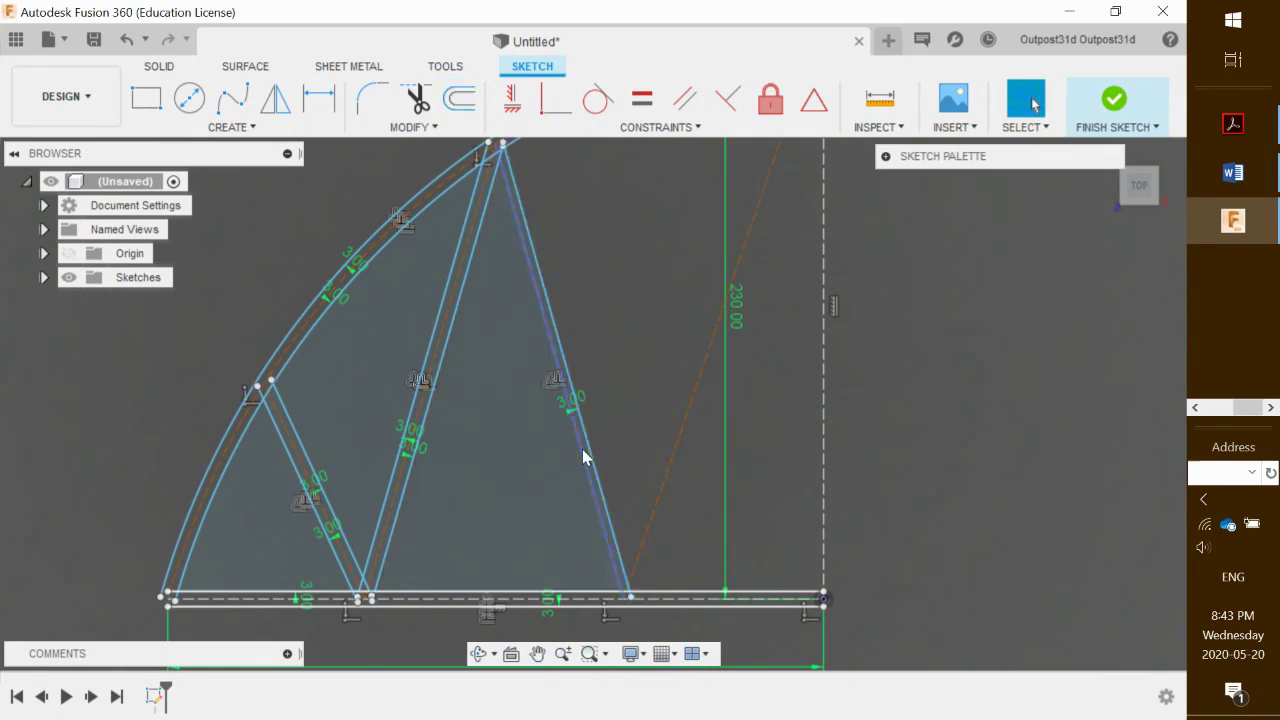
click(585, 457)
text(o-3)
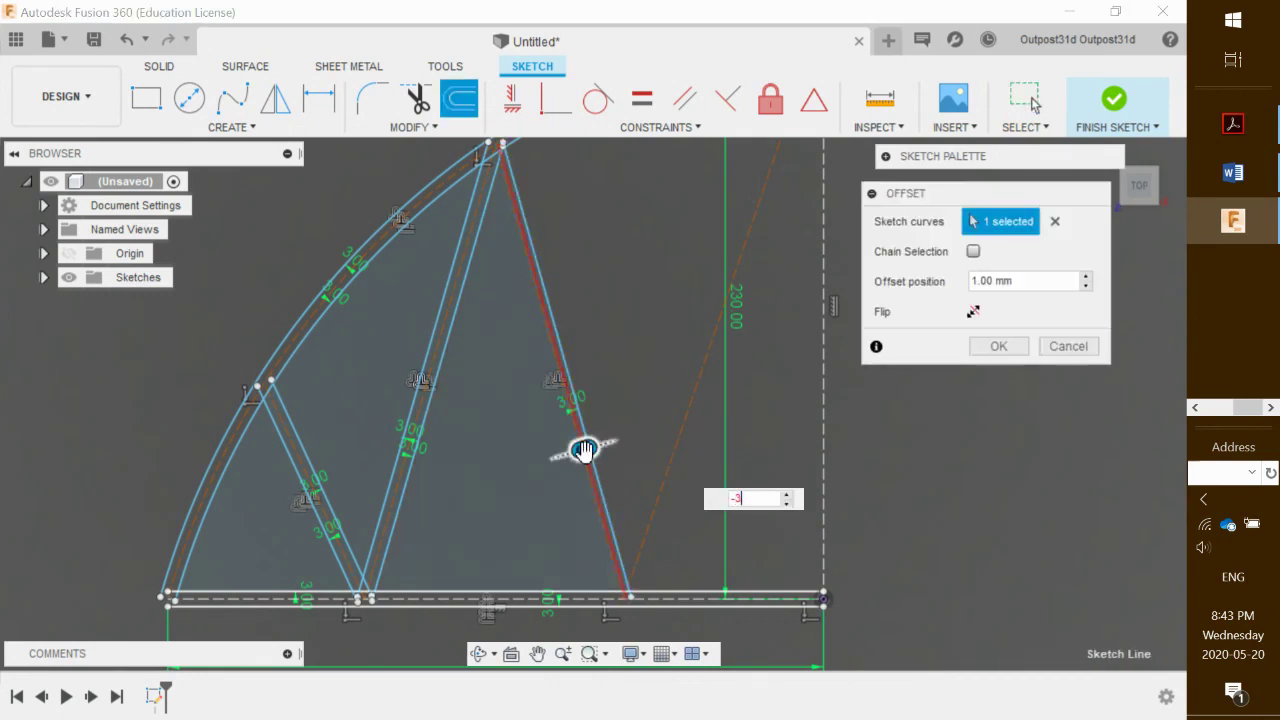
key(Return)
Step: Offset the fourth diagonal, nearest the vertical centreline, by 3 mm on its outer side and by -3 mm on its inner side
click(686, 420)
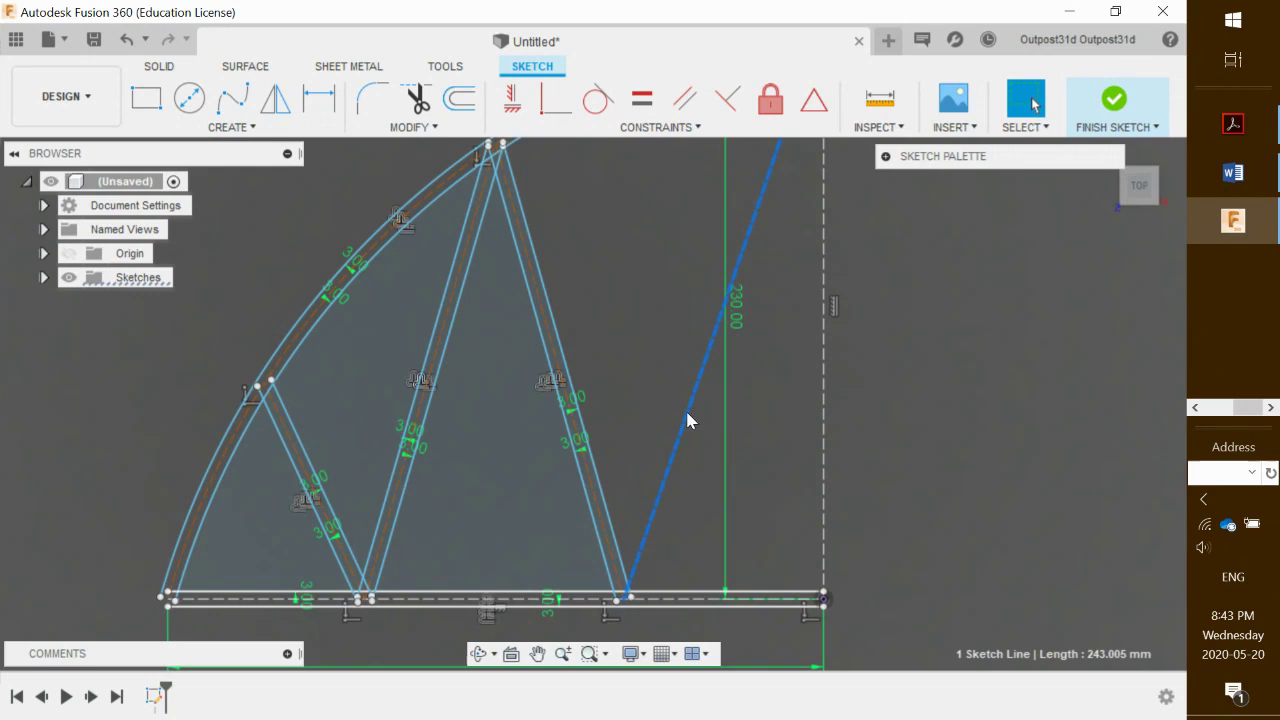
text(o)
text(3)
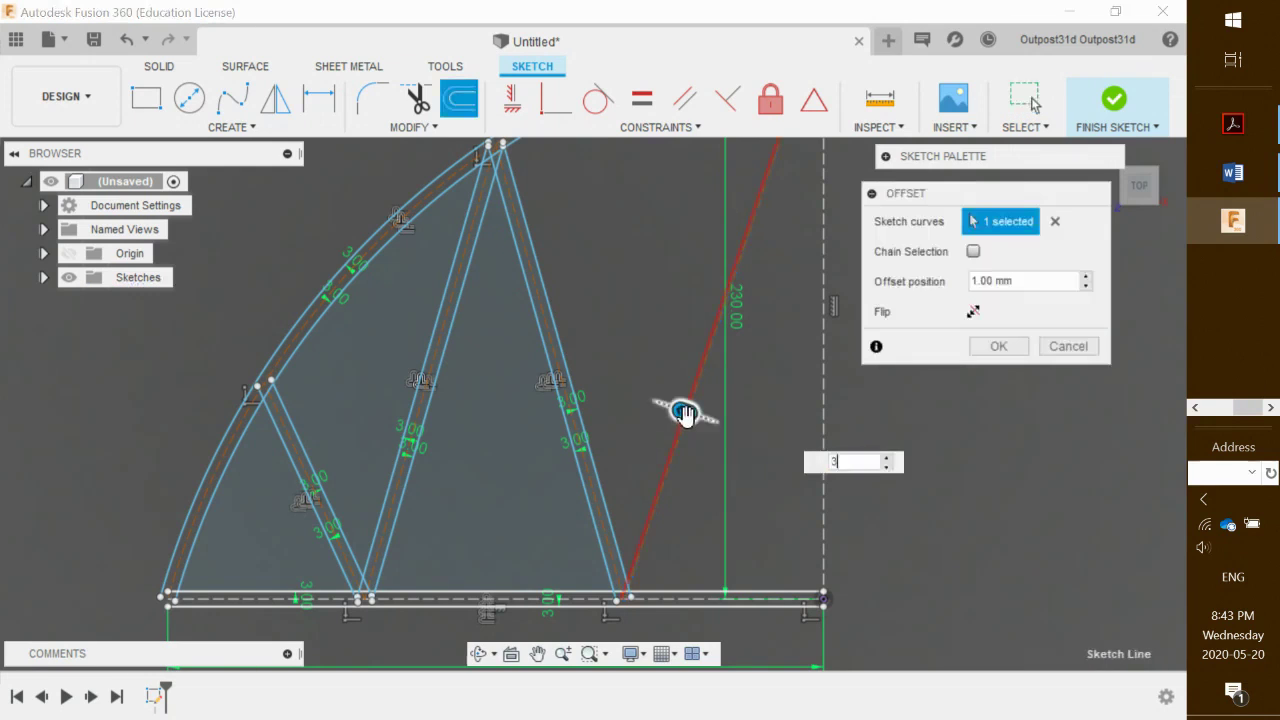
click(679, 444)
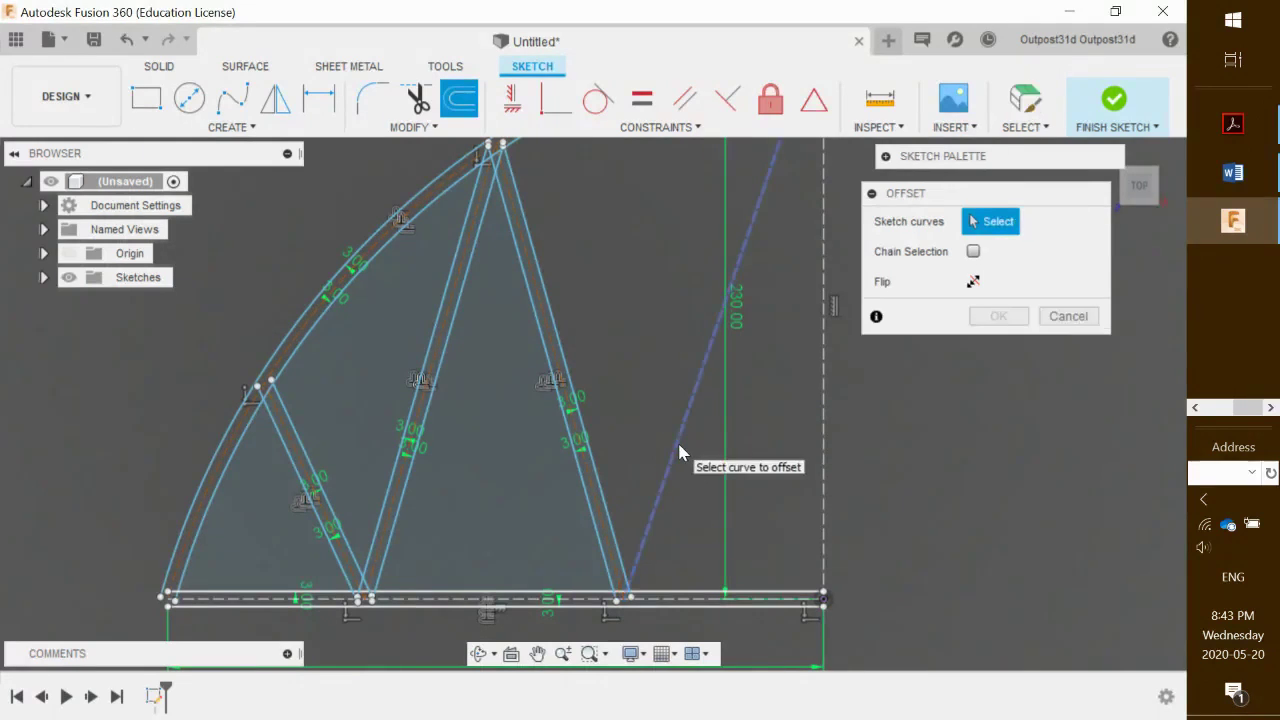
click(676, 449)
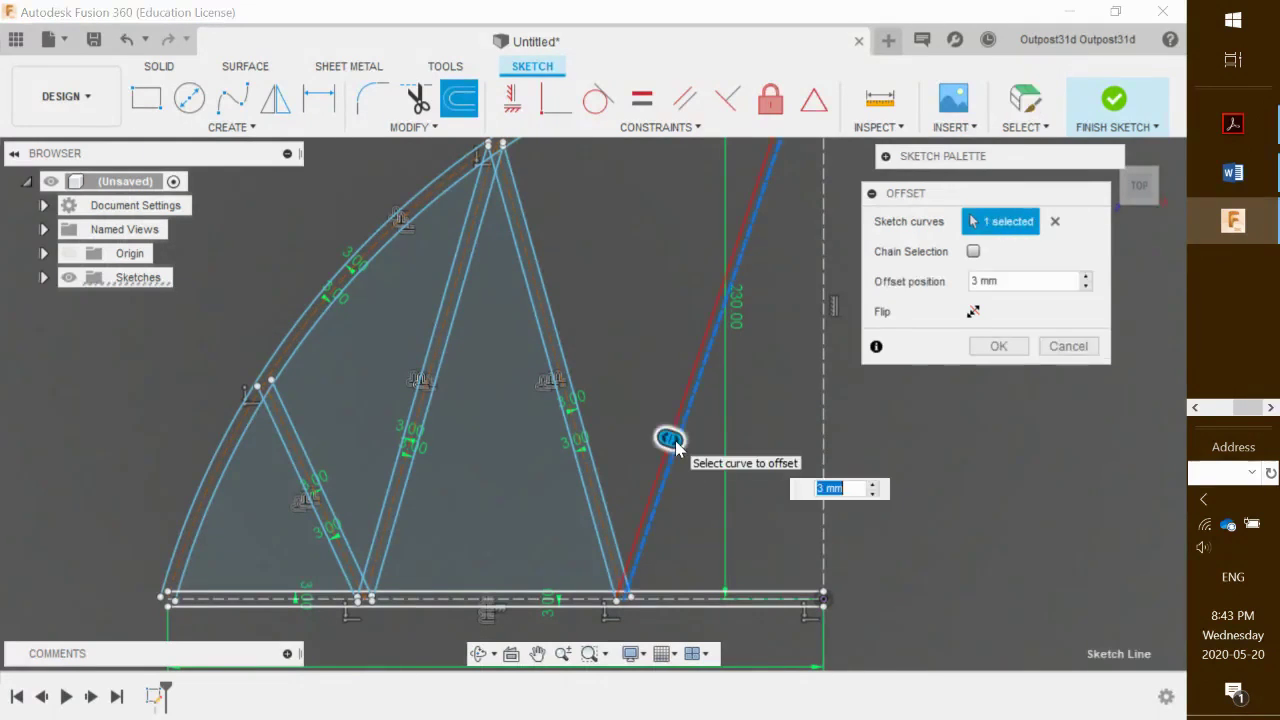
click(996, 348)
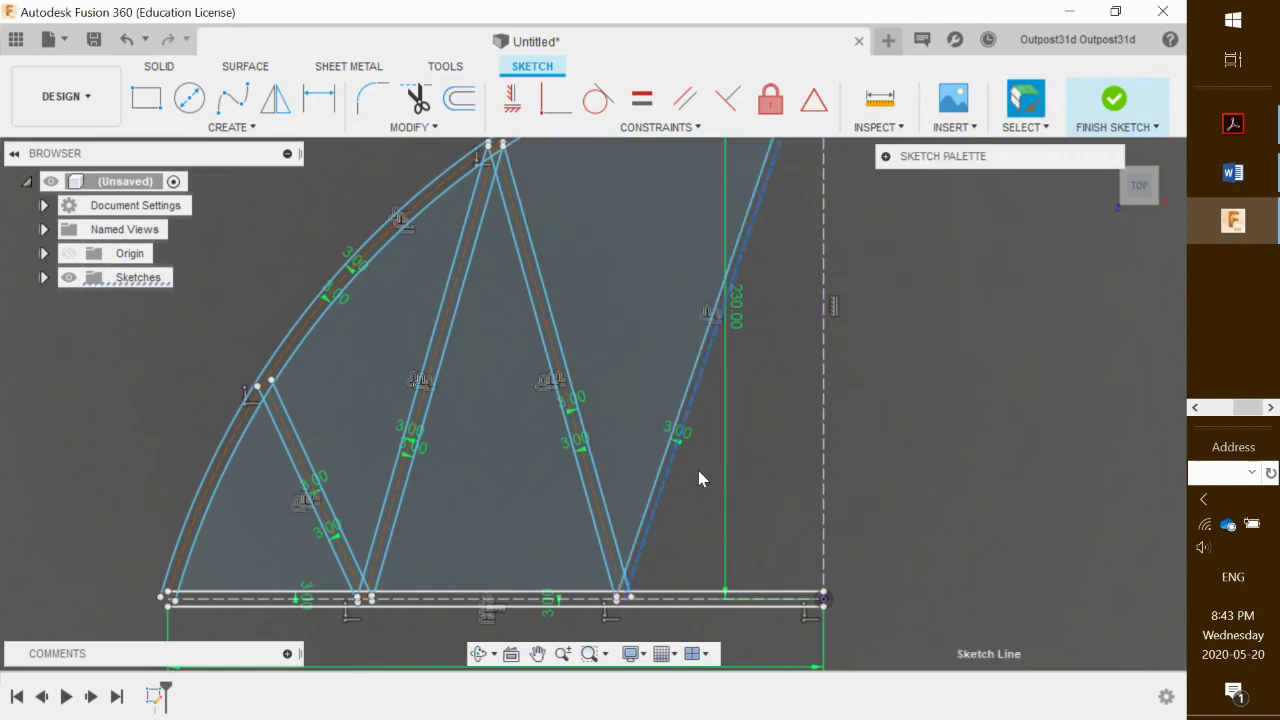
text(o)
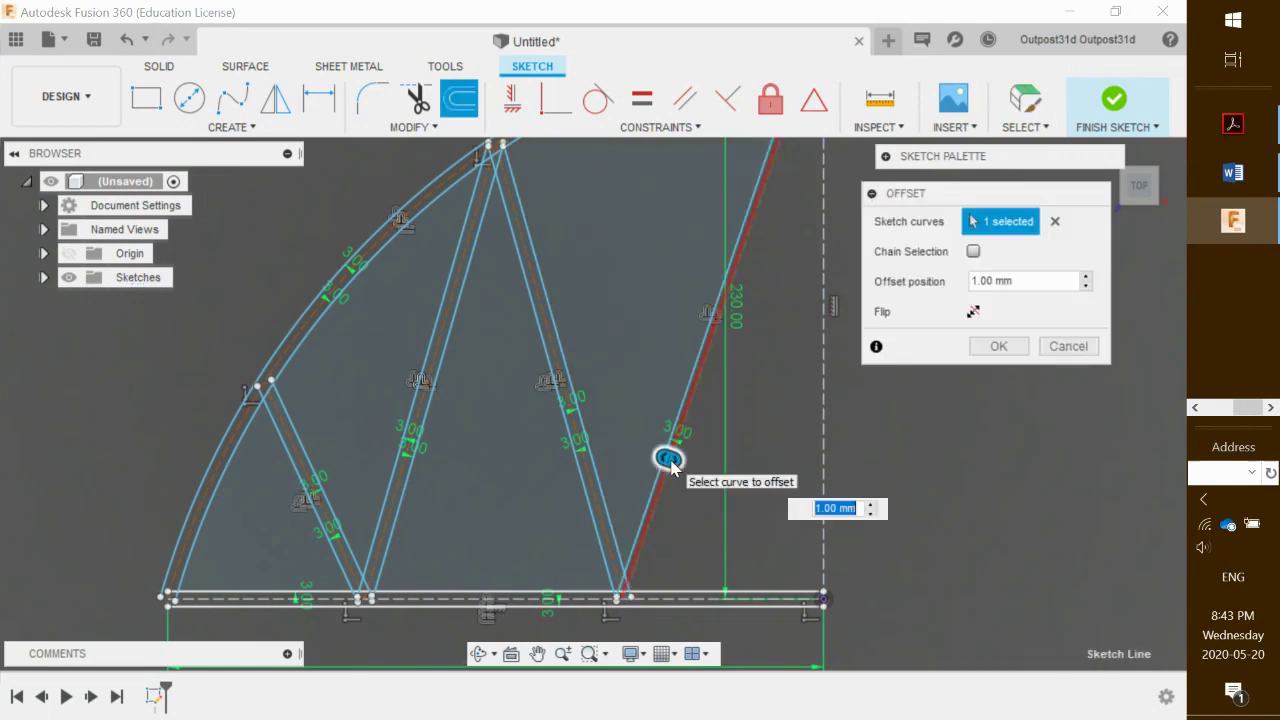
text(-3)
key(Return)
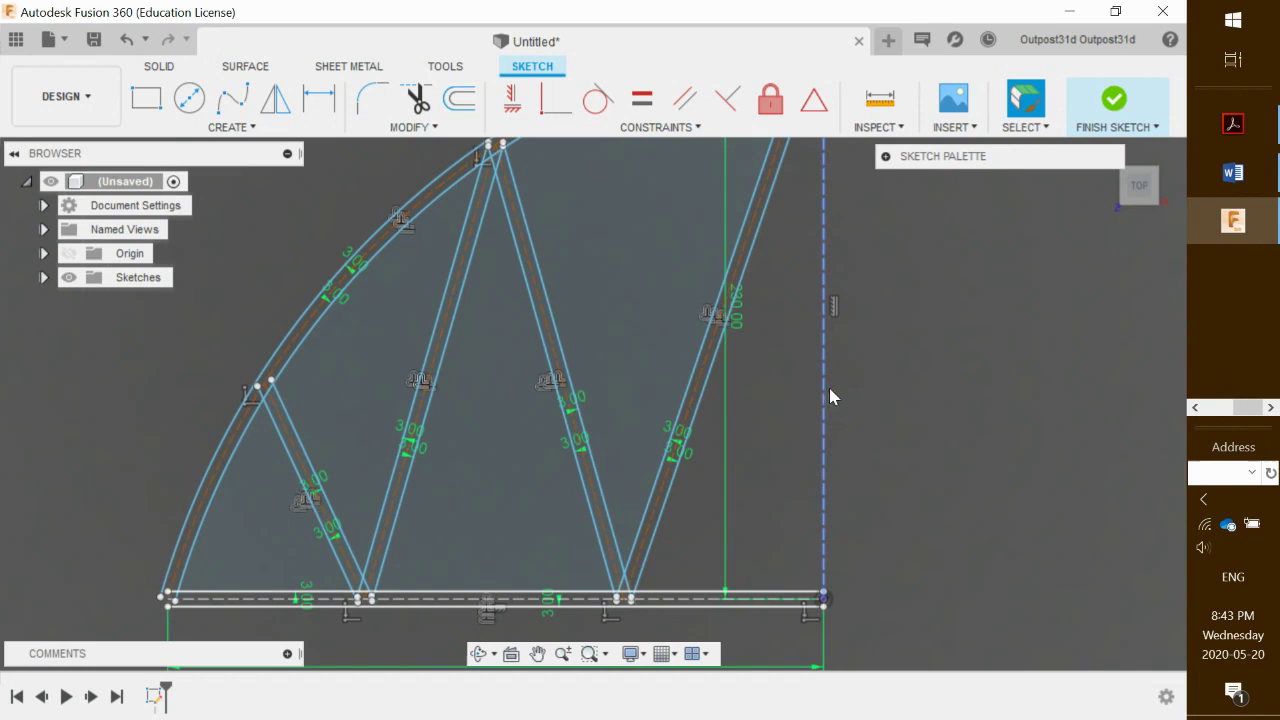
Step: Examine the joints where the offset lines meet the arc and base, including the truss's outer lower corner
scroll(828, 386, down, 1)
mouse_move(883, 394)
middle_down()
mouse_move(880, 432)
mouse_move(900, 412)
middle_up()
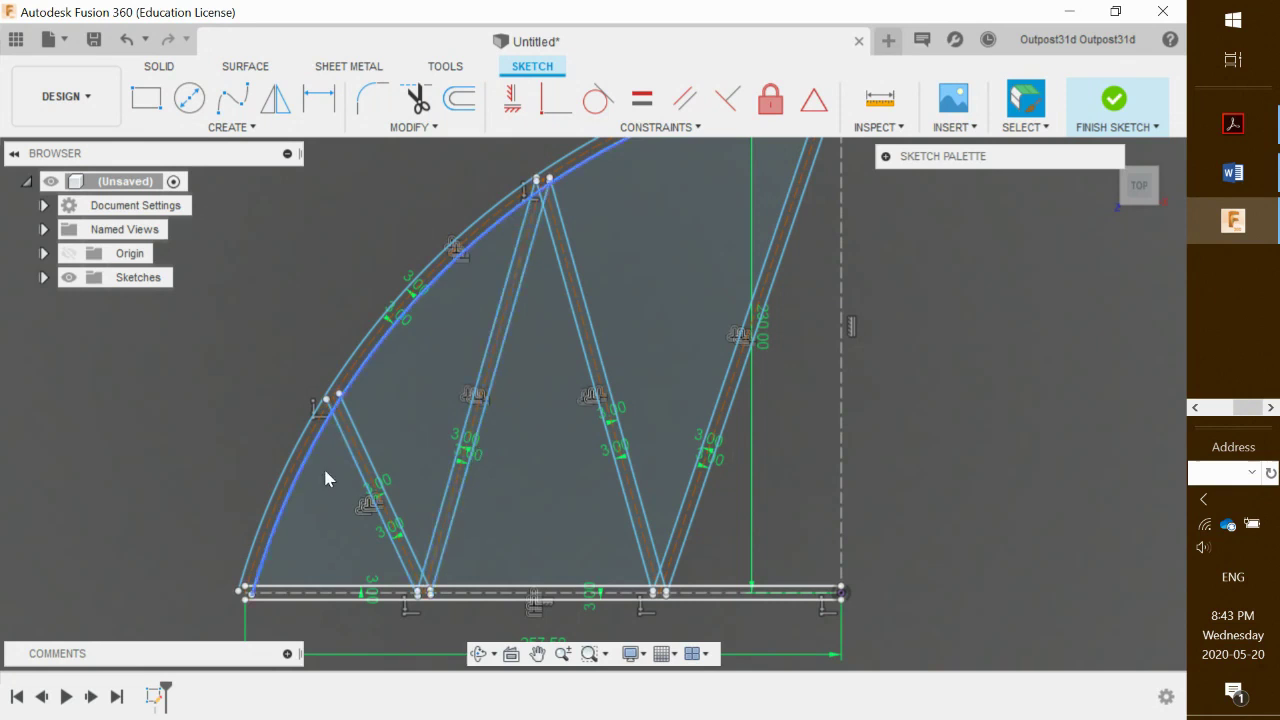
scroll(553, 202, down, 2)
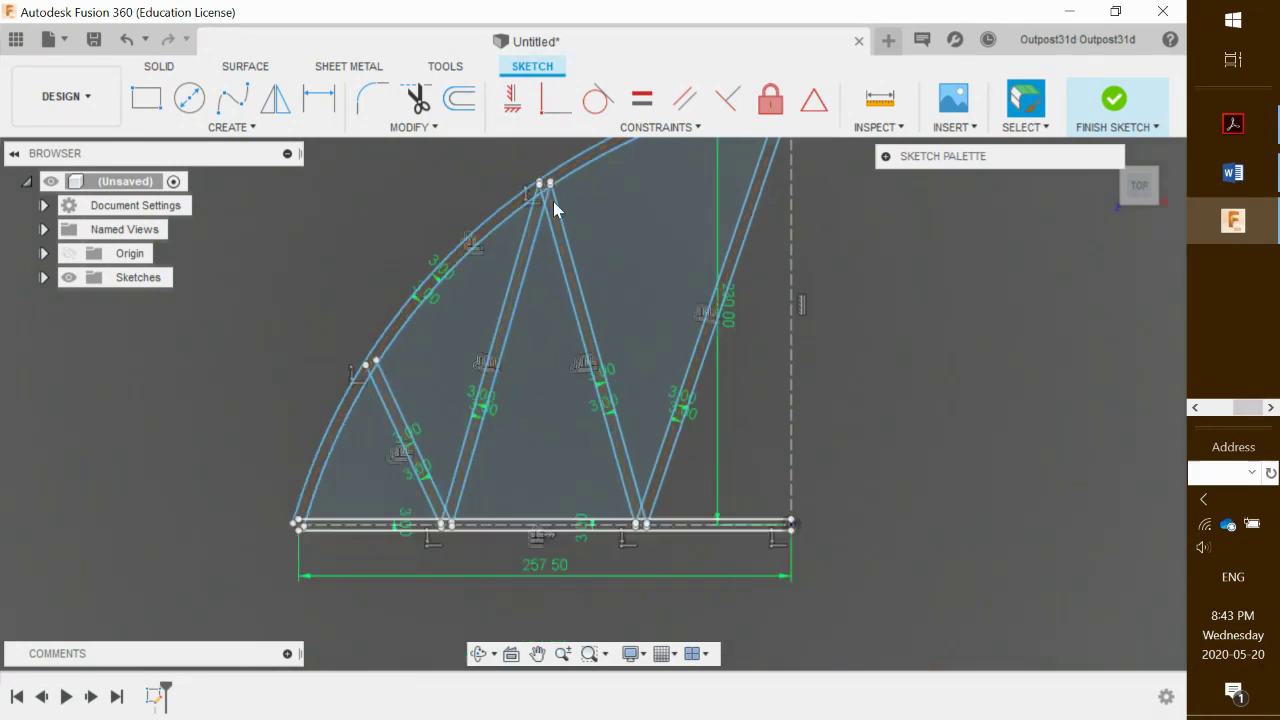
scroll(553, 204, up, 5)
mouse_move(554, 206)
middle_down()
mouse_move(550, 330)
mouse_move(572, 275)
mouse_move(573, 190)
middle_up()
scroll(576, 325, down, 4)
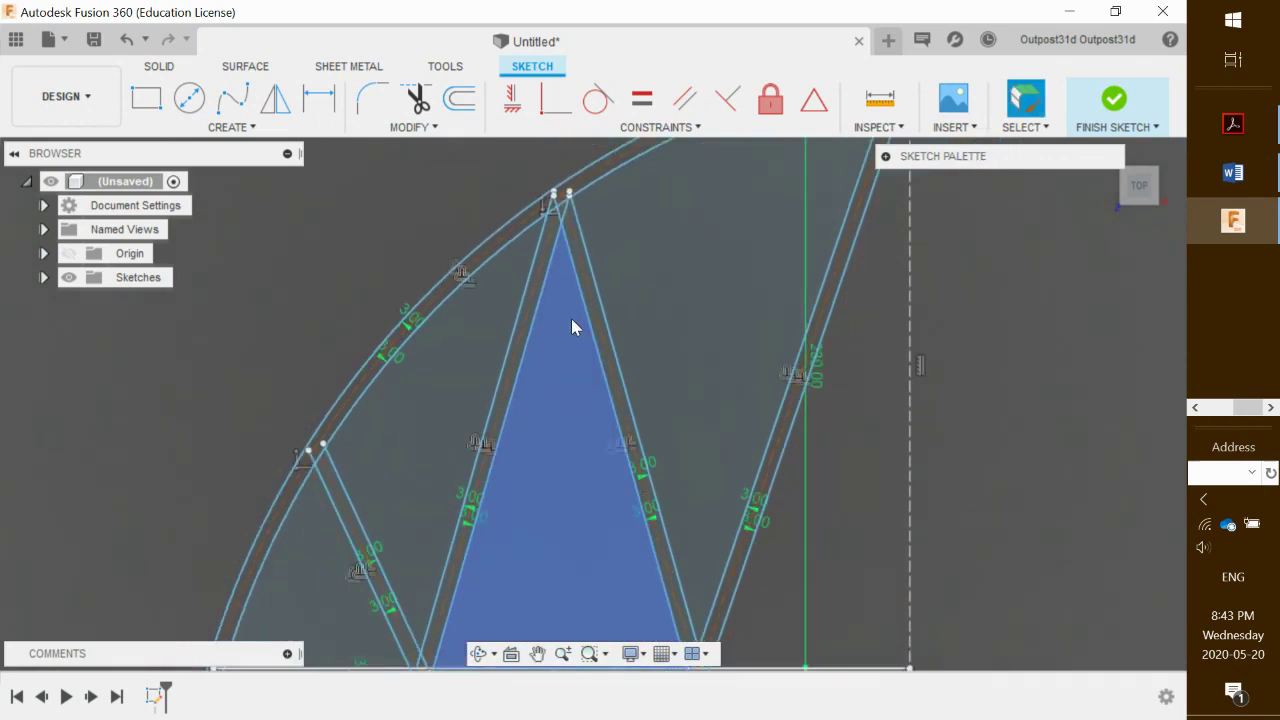
middle_drag(553, 431, 609, 383)
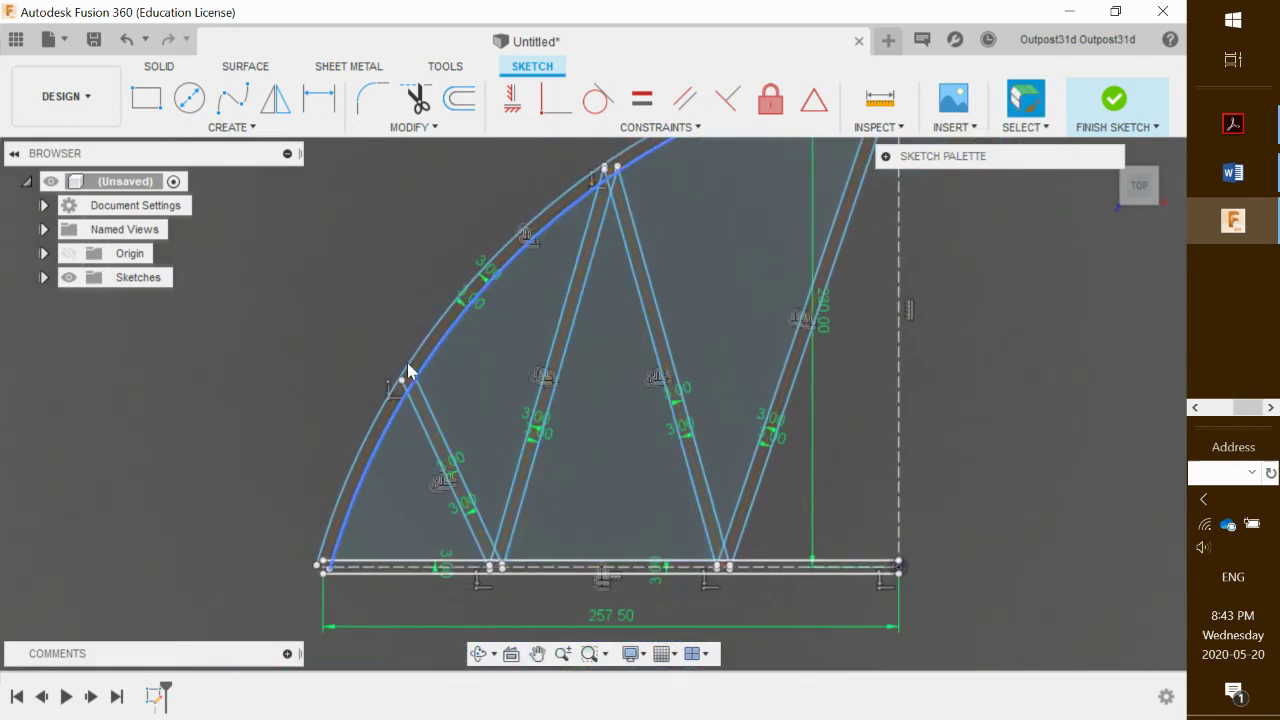
scroll(409, 375, up, 5)
middle_drag(436, 452, 511, 329)
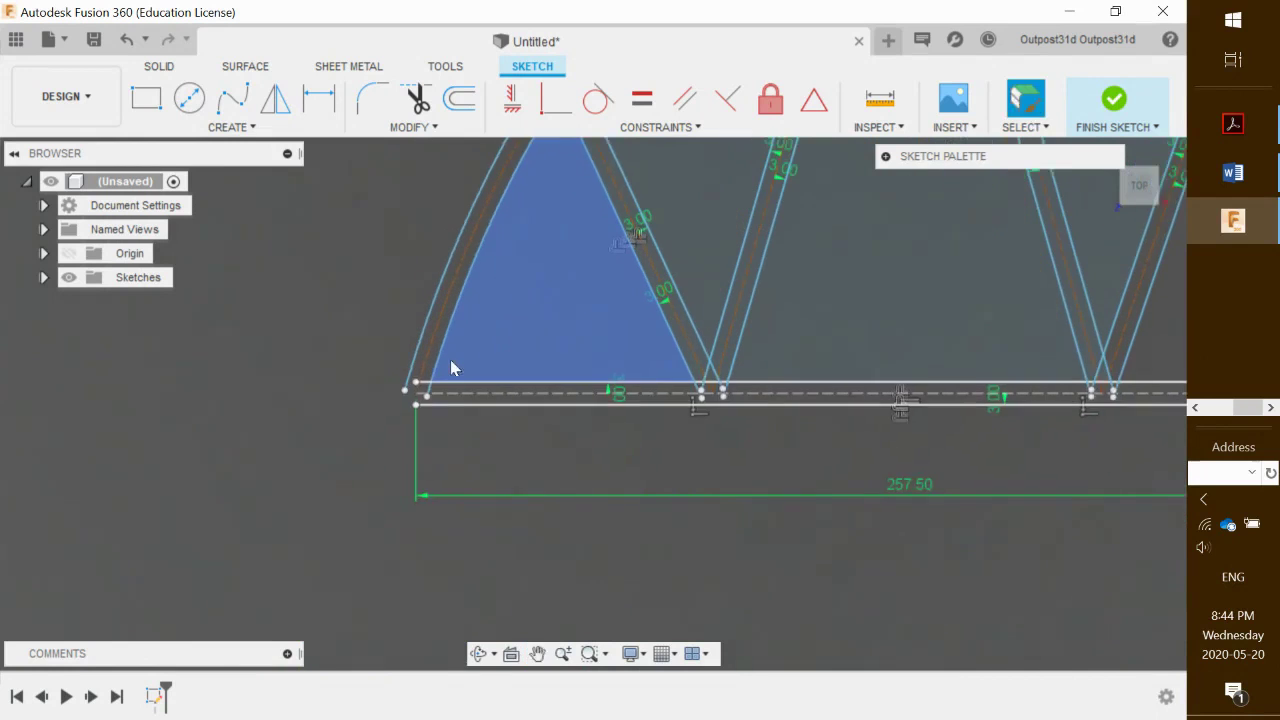
scroll(415, 381, up, 5)
scroll(460, 397, down, 6)
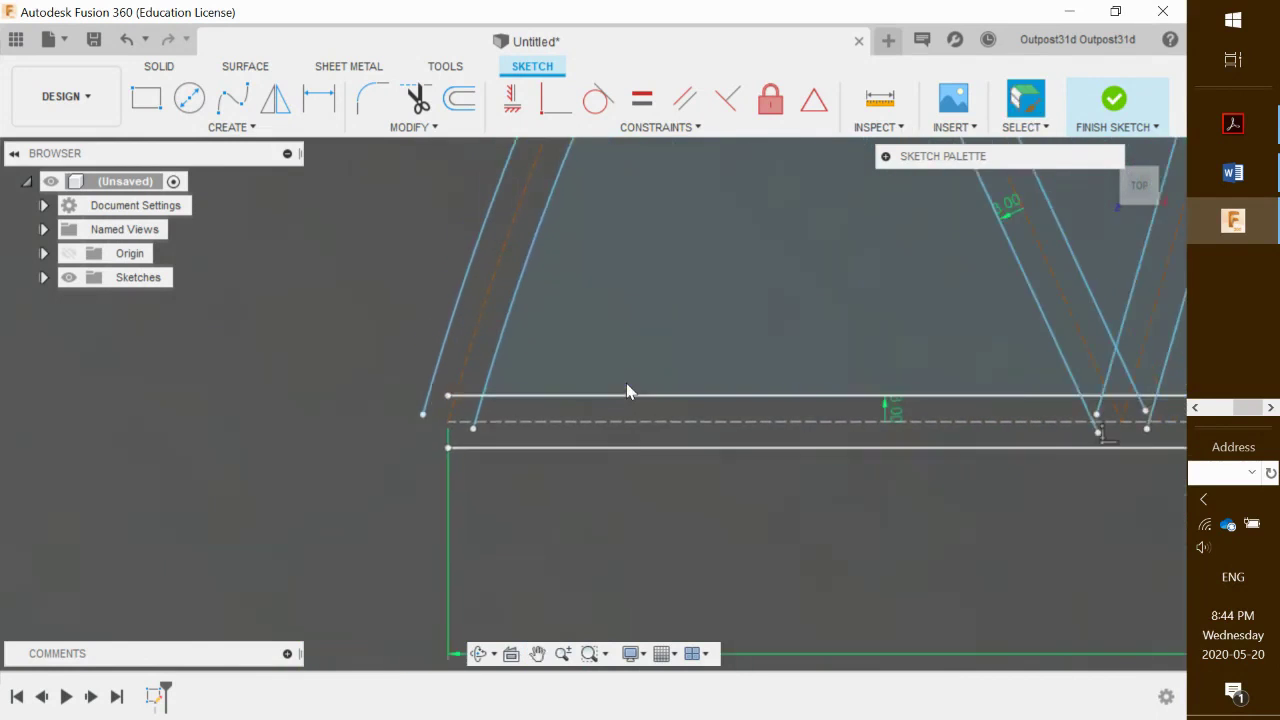
mouse_move(714, 349)
middle_down()
mouse_move(586, 434)
mouse_move(731, 369)
mouse_move(677, 403)
mouse_move(738, 357)
middle_up()
scroll(553, 462, down, 2)
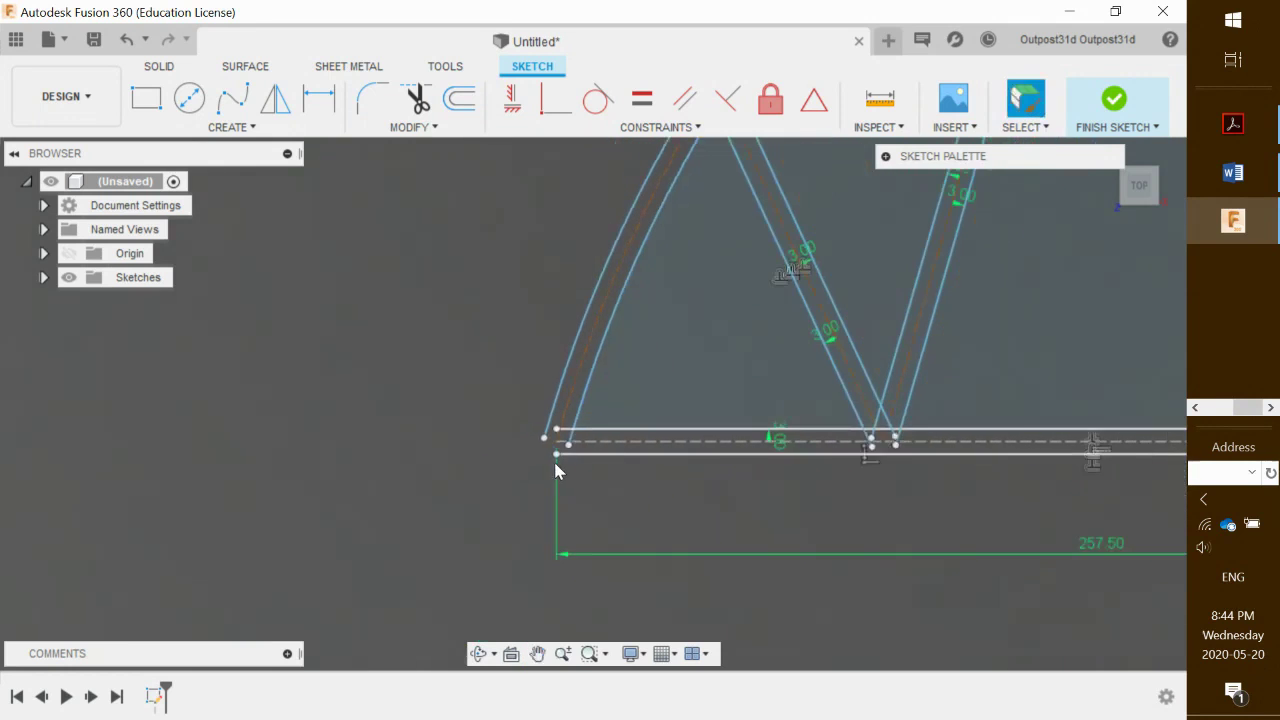
Step: Draw a horizontal line continuing the lower base line outward from its end, past the outer arc curve
scroll(526, 446, up, 7)
scroll(532, 448, up, 1)
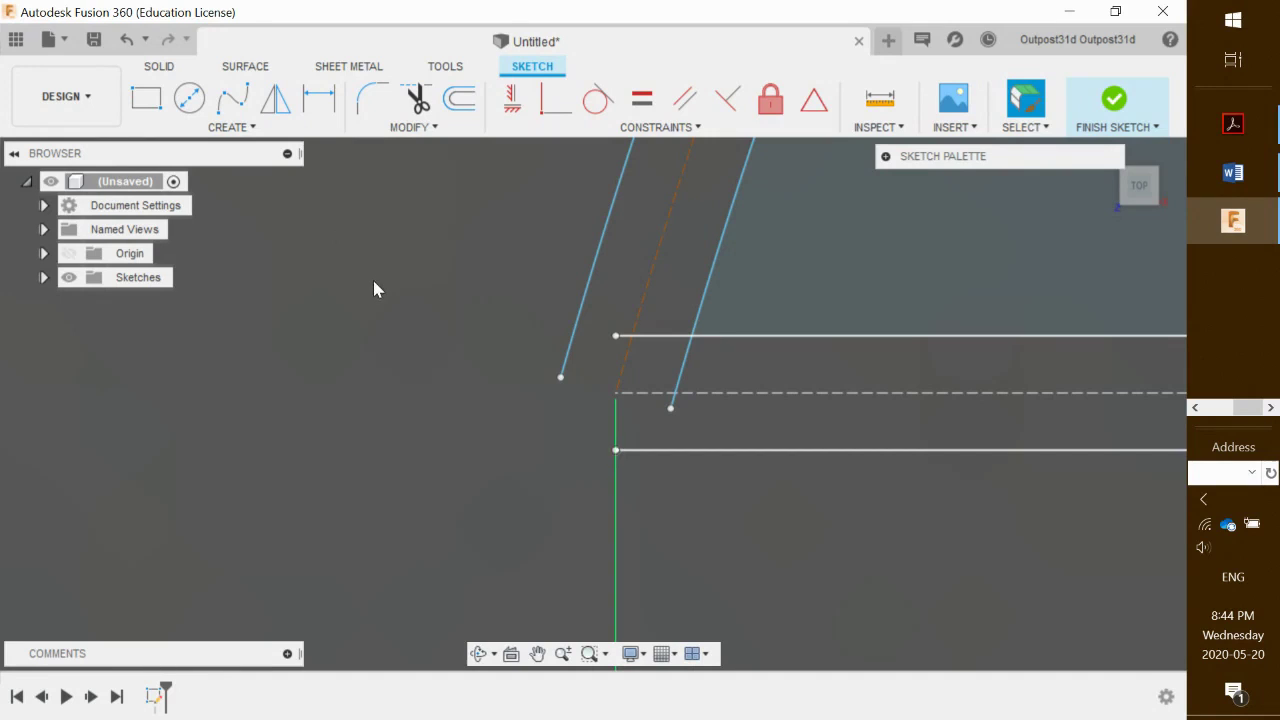
key(l)
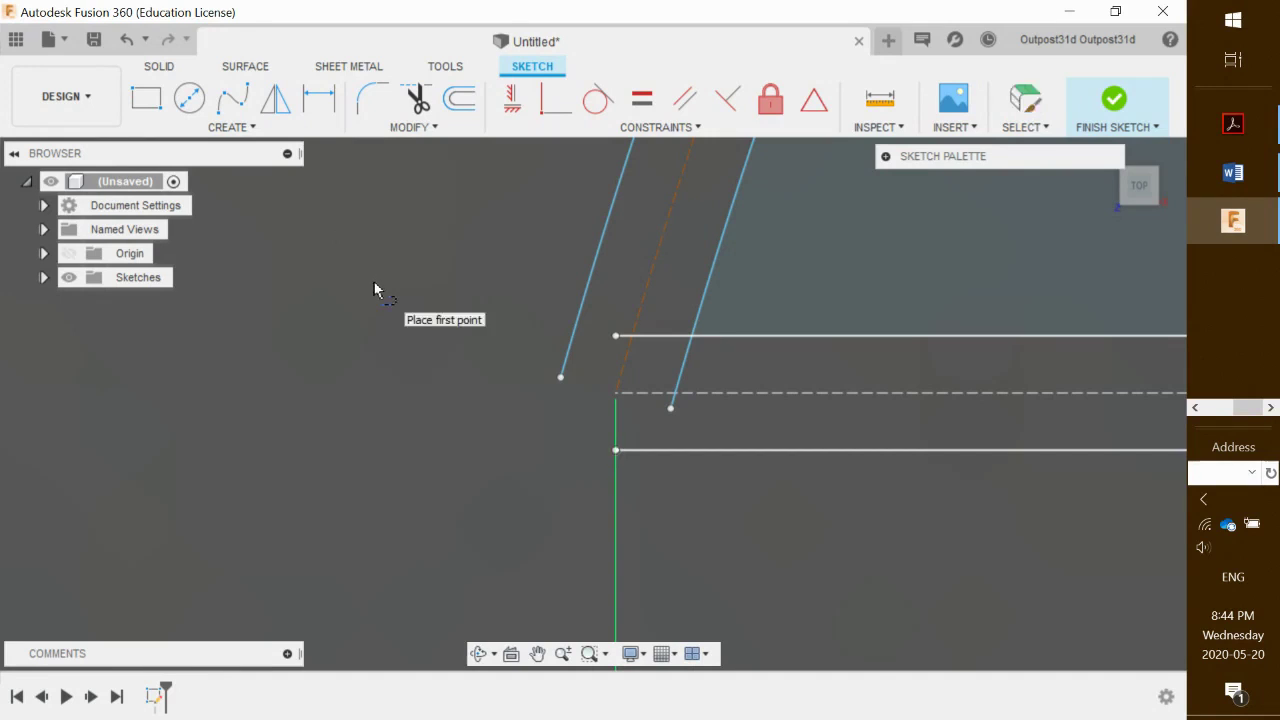
click(616, 451)
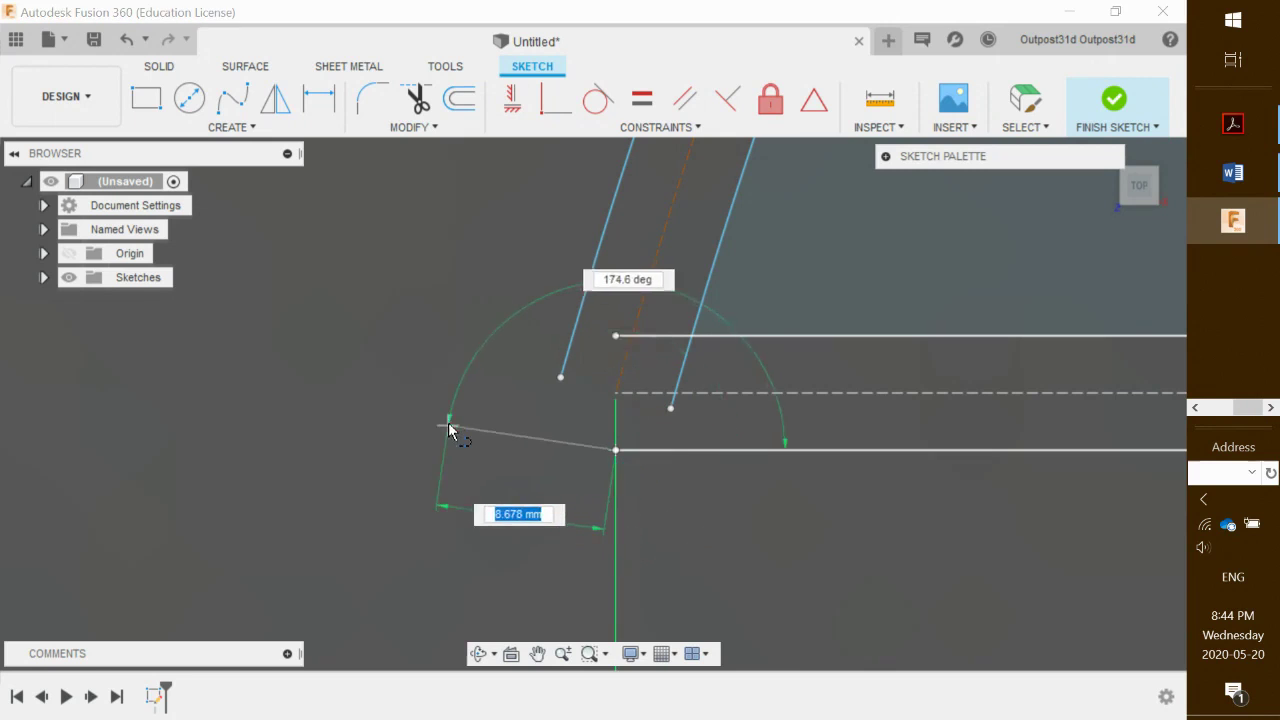
click(519, 458)
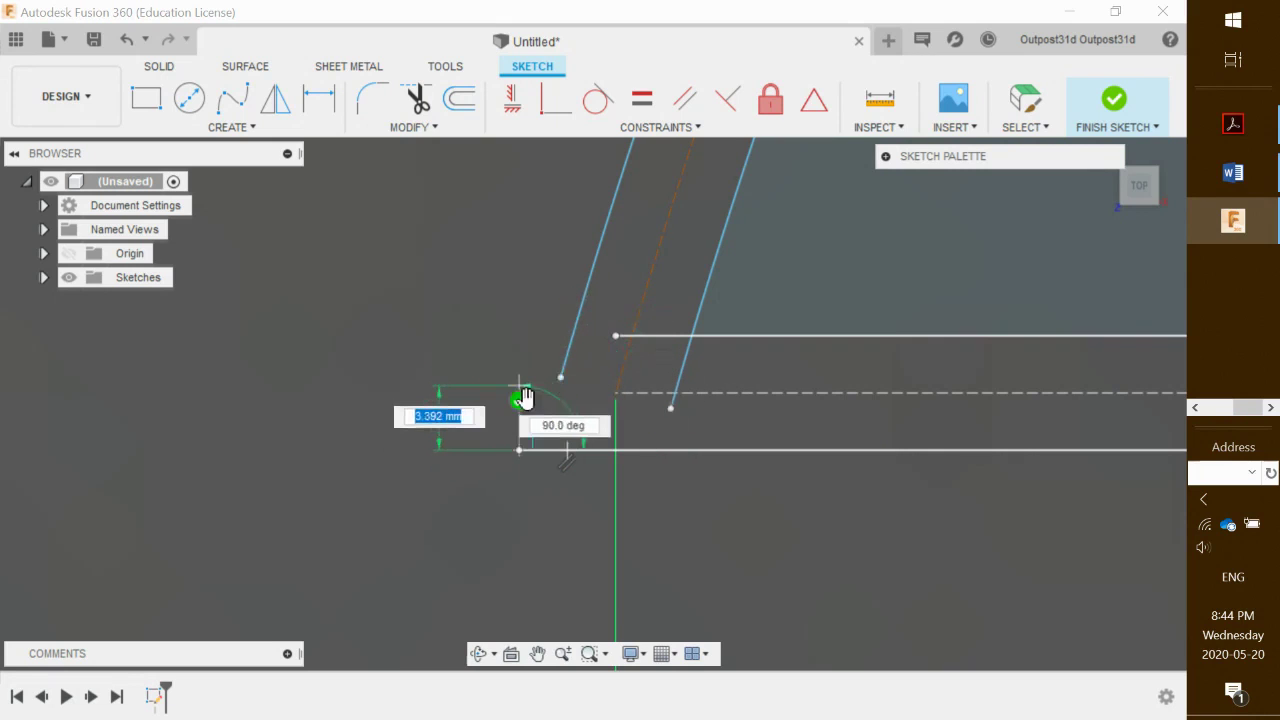
key(Escape)
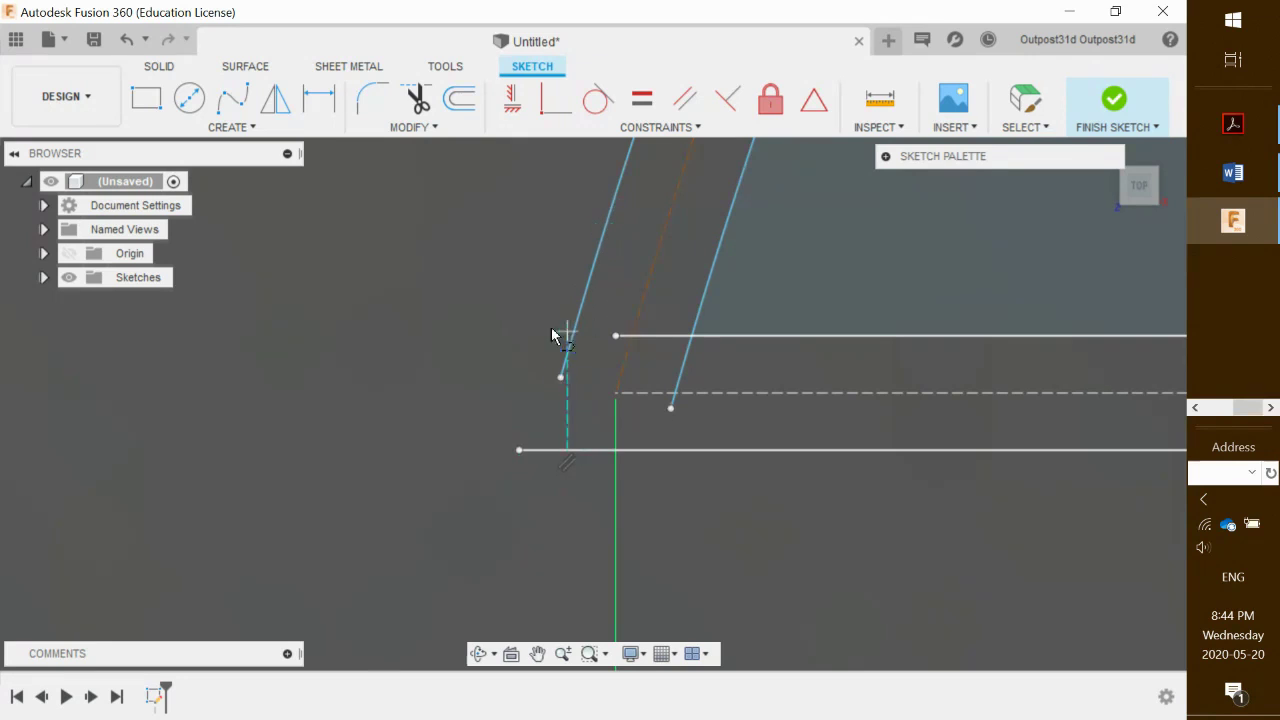
Step: Extend the outer arc curve down to the lengthened lower base line
click(1024, 112)
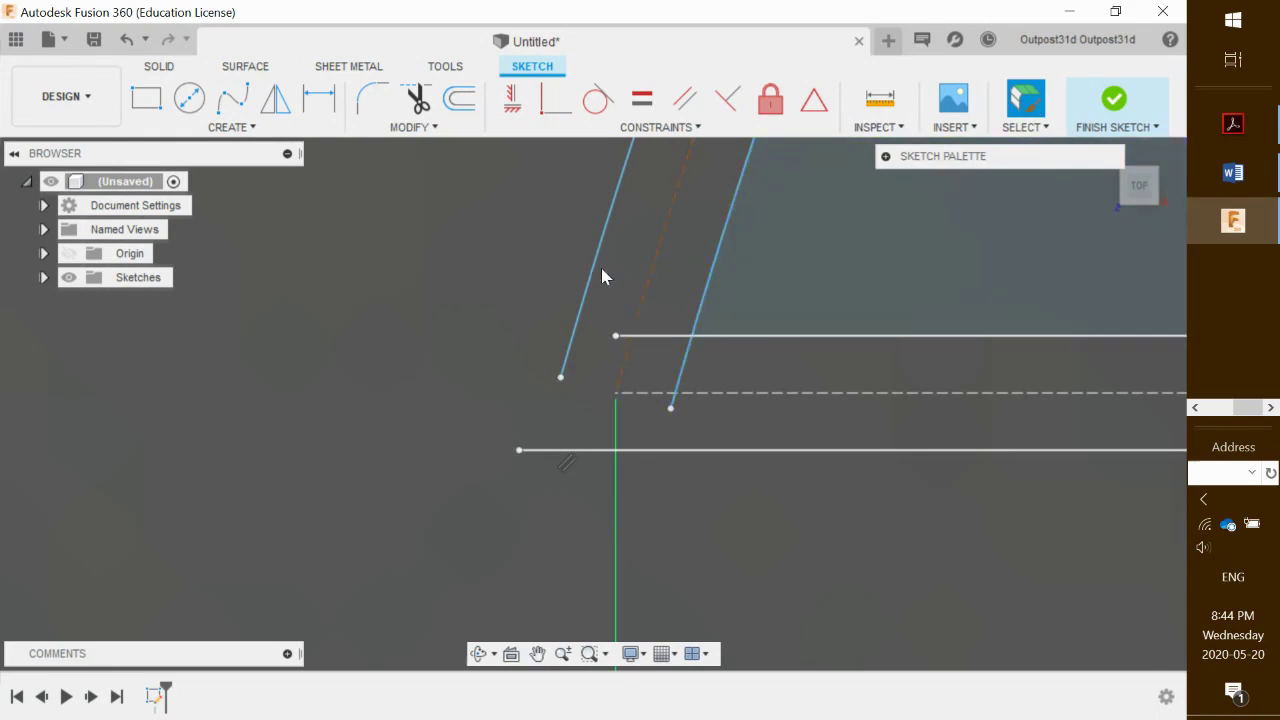
click(594, 268)
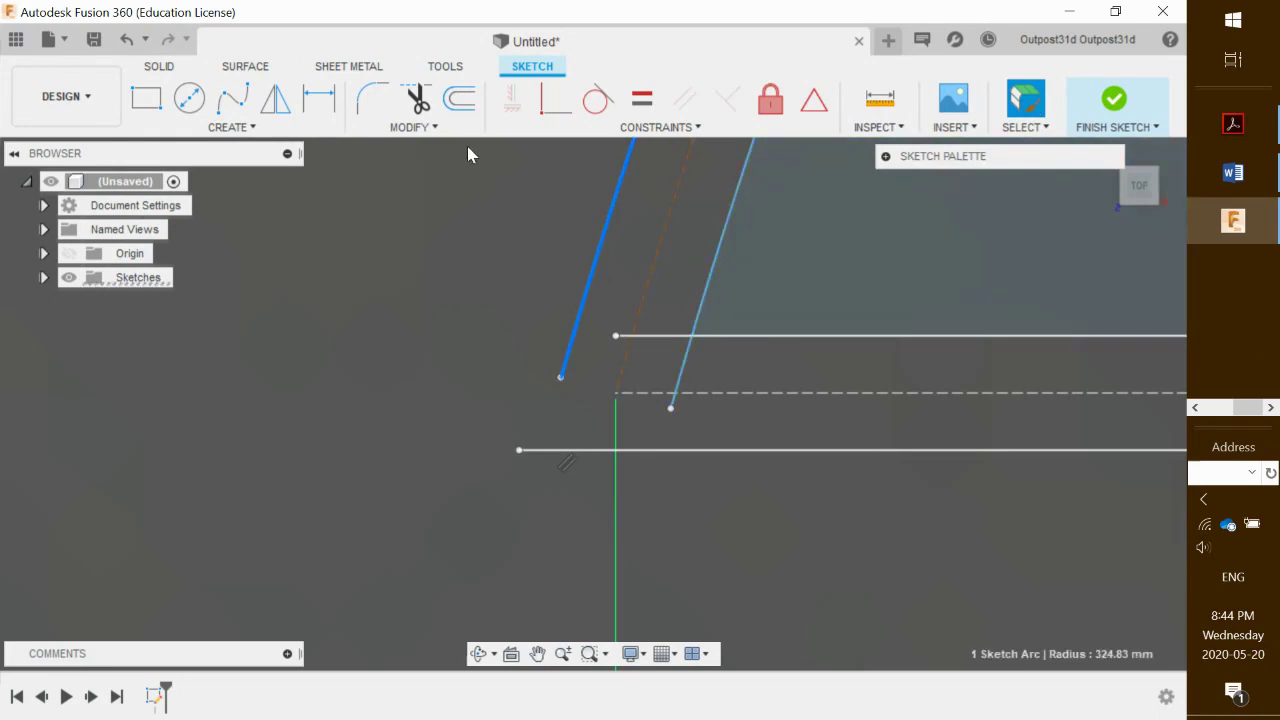
click(421, 130)
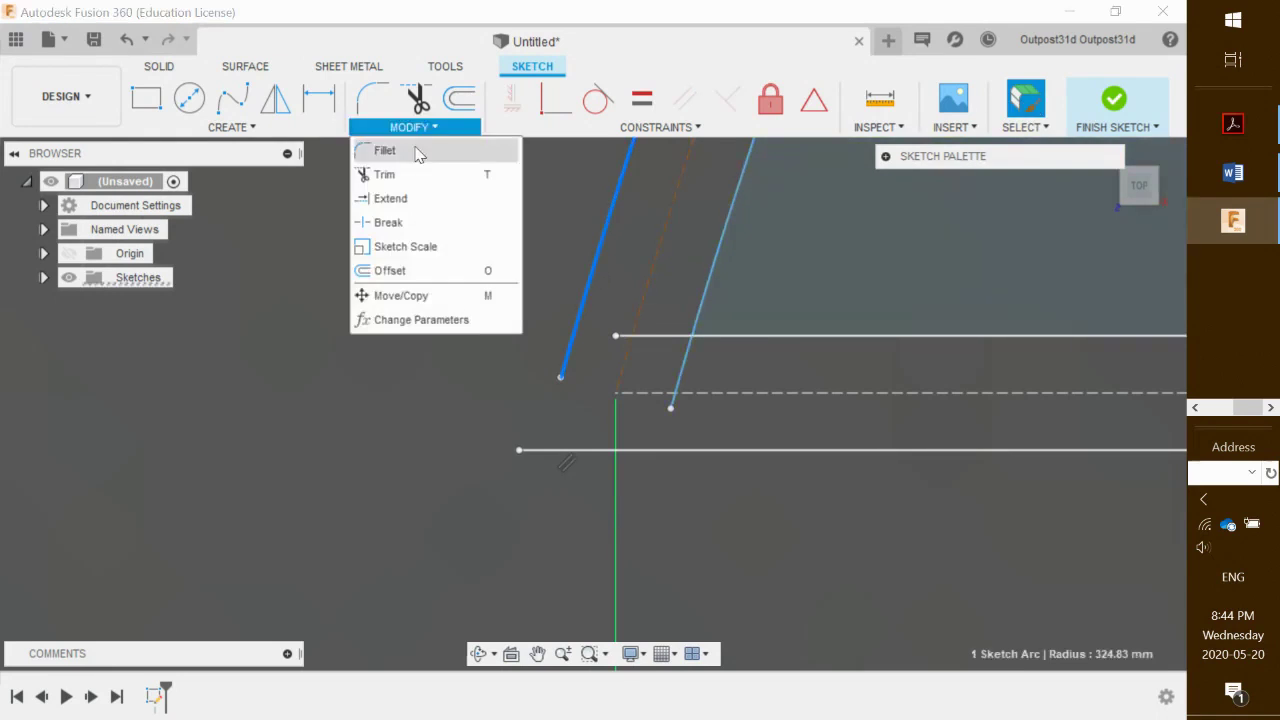
click(392, 201)
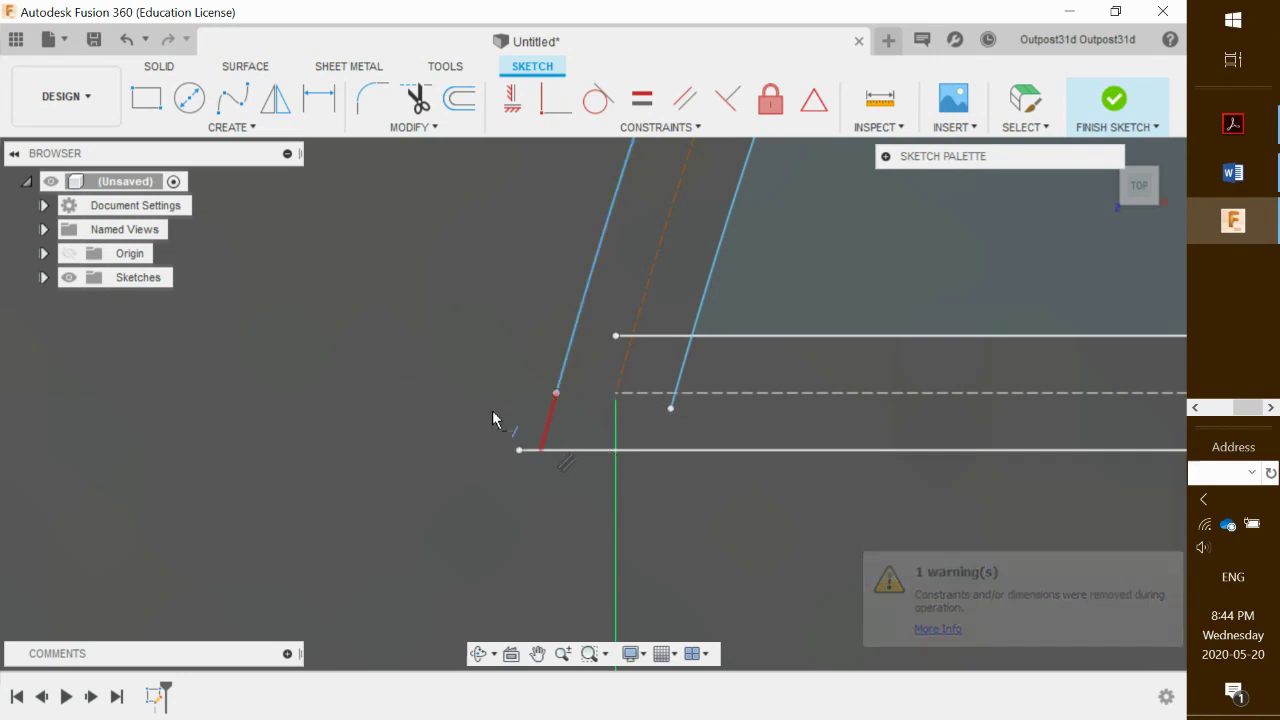
click(550, 432)
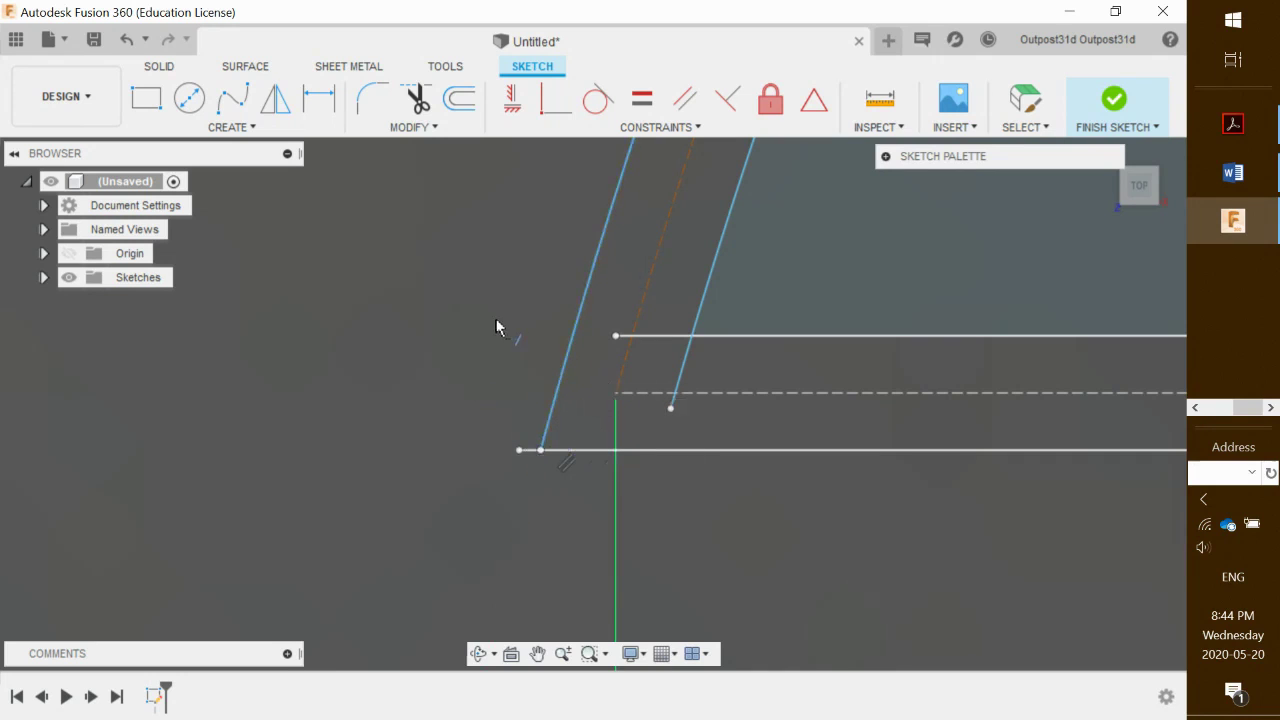
Step: Examine the truss's offset members and joints along the arc, at the peak and along the base
scroll(600, 486, down, 5)
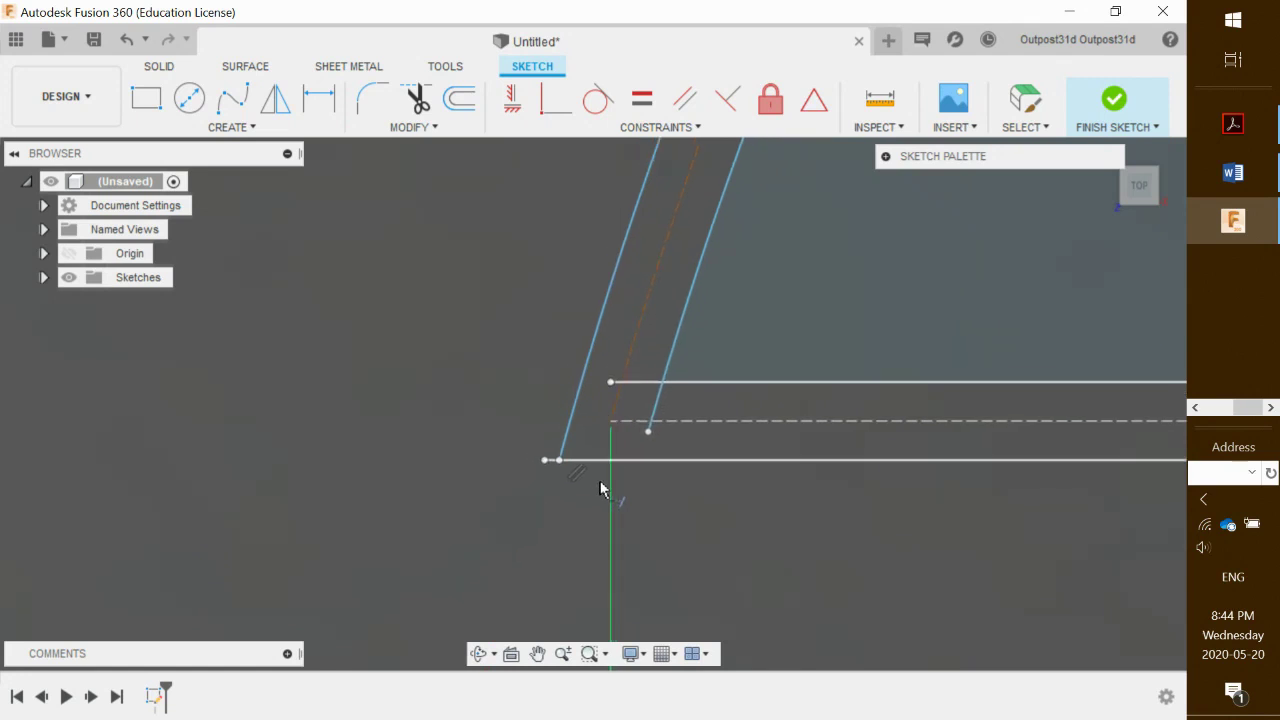
mouse_move(777, 509)
middle_down()
mouse_move(955, 520)
mouse_move(537, 534)
mouse_move(514, 599)
middle_up()
mouse_move(604, 371)
middle_down()
mouse_move(584, 458)
mouse_move(586, 380)
mouse_move(600, 371)
mouse_move(546, 504)
middle_up()
middle_drag(797, 236, 756, 378)
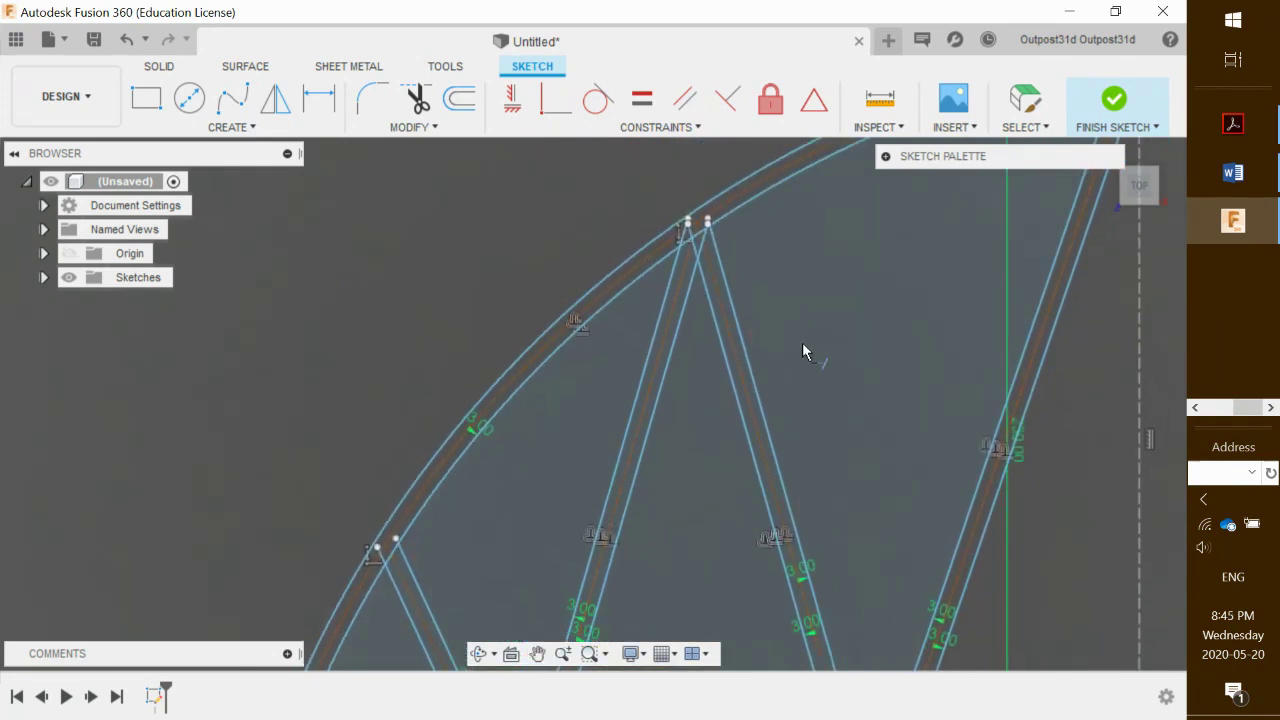
mouse_move(832, 291)
middle_down()
mouse_move(763, 366)
mouse_move(701, 404)
middle_up()
middle_drag(778, 347, 600, 443)
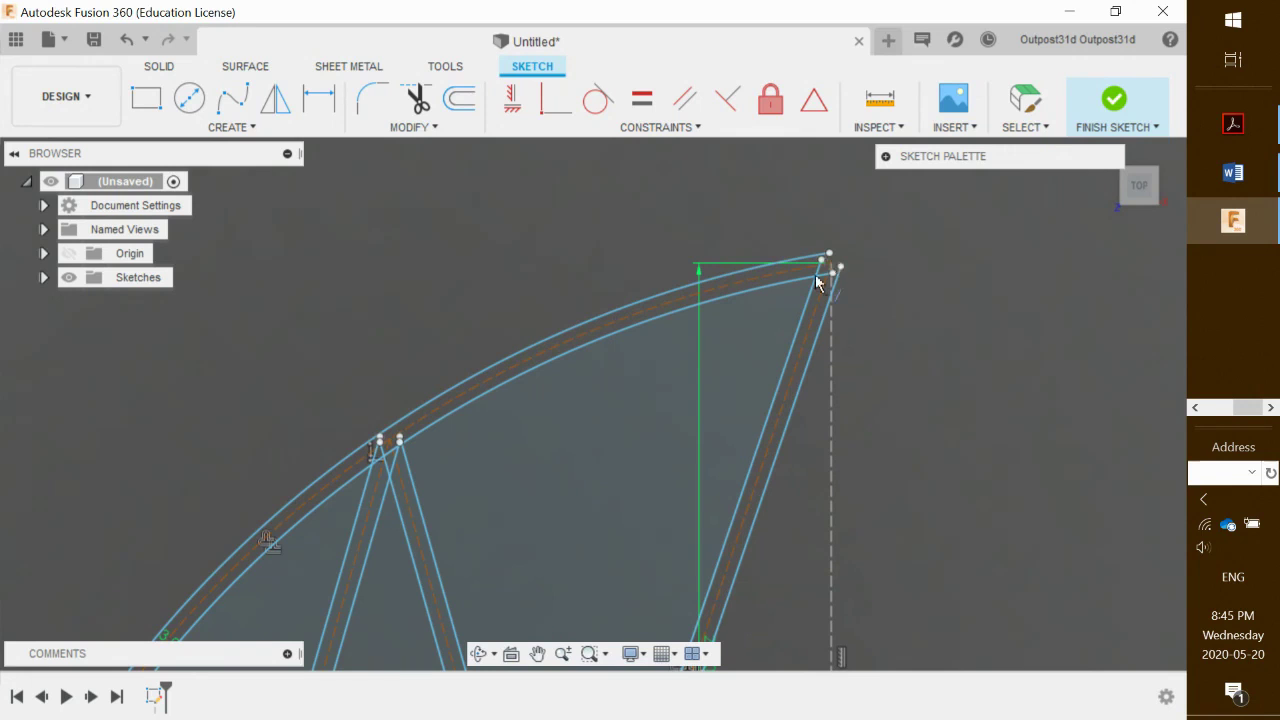
mouse_move(698, 464)
middle_down()
mouse_move(780, 363)
mouse_move(786, 306)
middle_up()
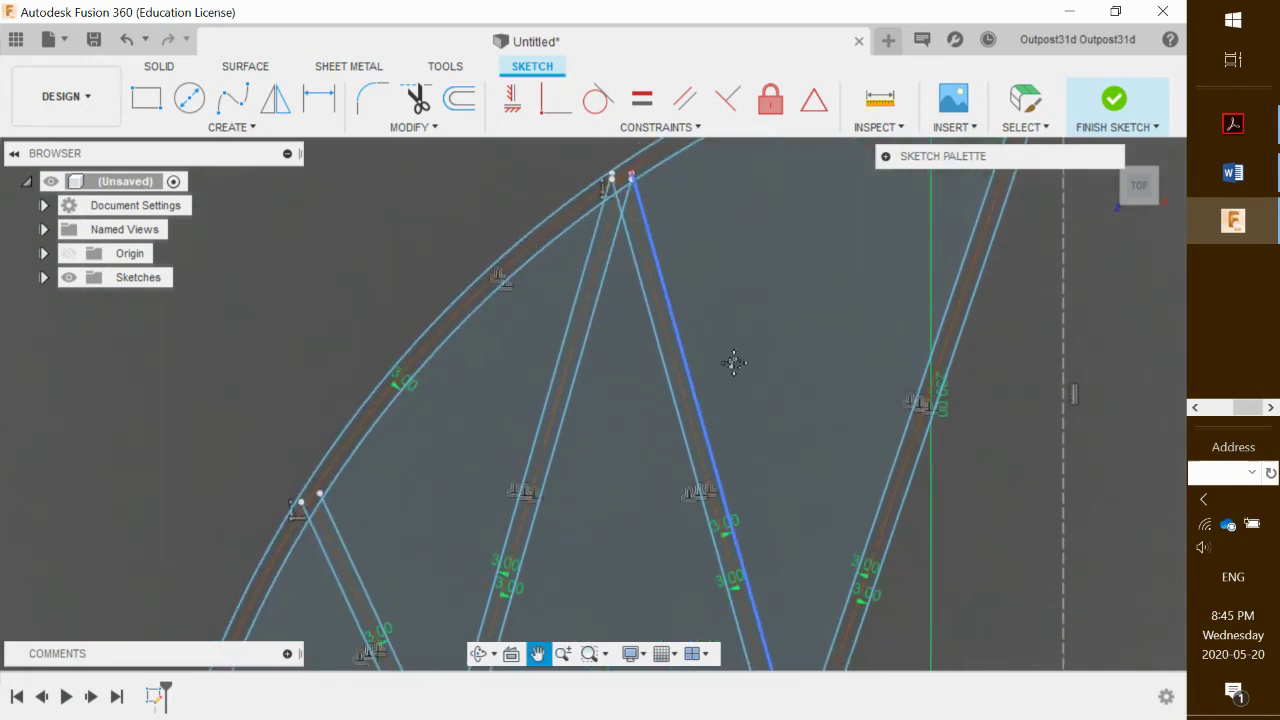
mouse_move(729, 360)
middle_down()
mouse_move(790, 431)
mouse_move(749, 446)
mouse_move(786, 366)
mouse_move(820, 386)
middle_up()
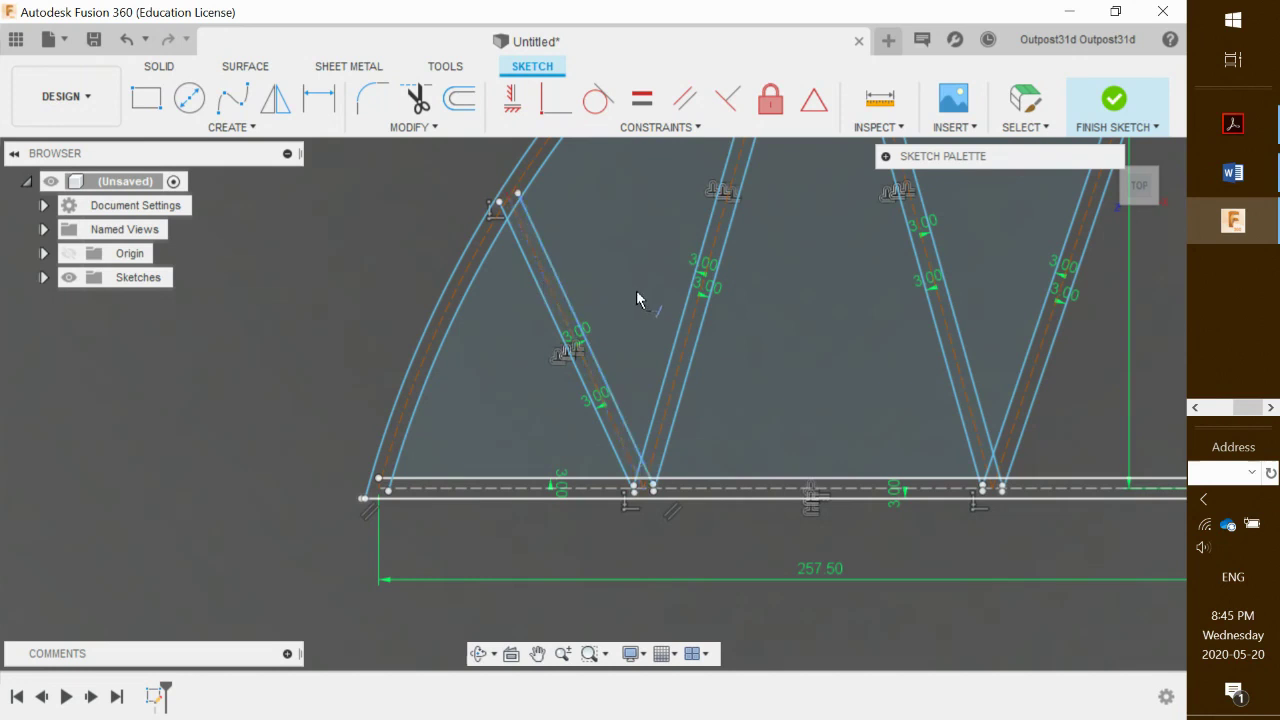
middle_drag(801, 318, 598, 348)
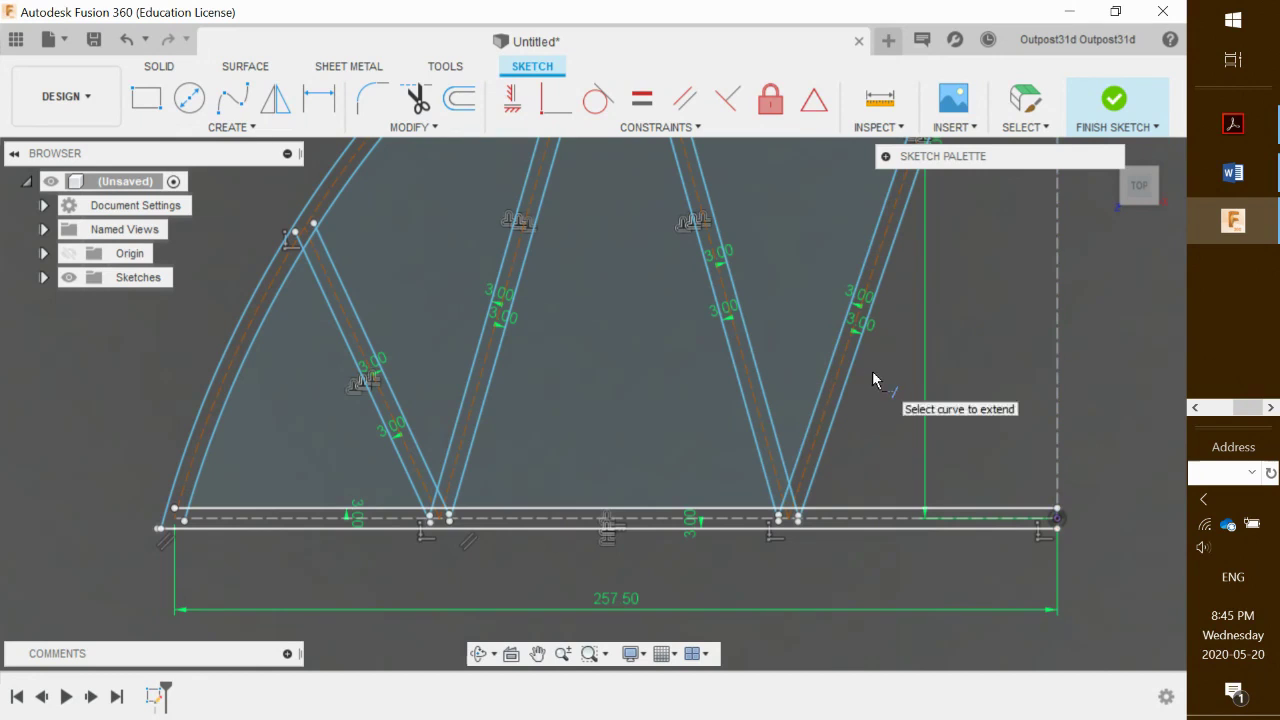
Step: Finish the truss sketch and bring up the open Chrome windows to switch to the browser
click(1112, 102)
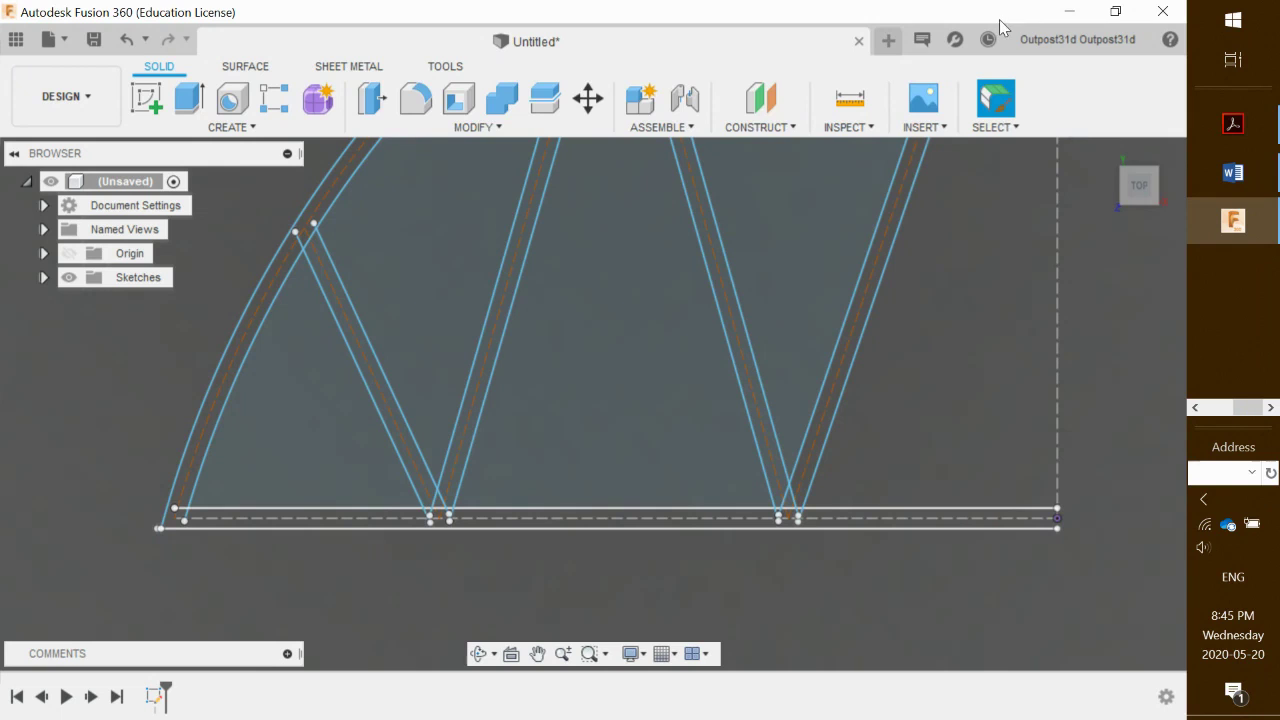
click(1198, 408)
mouse_move(1236, 222)
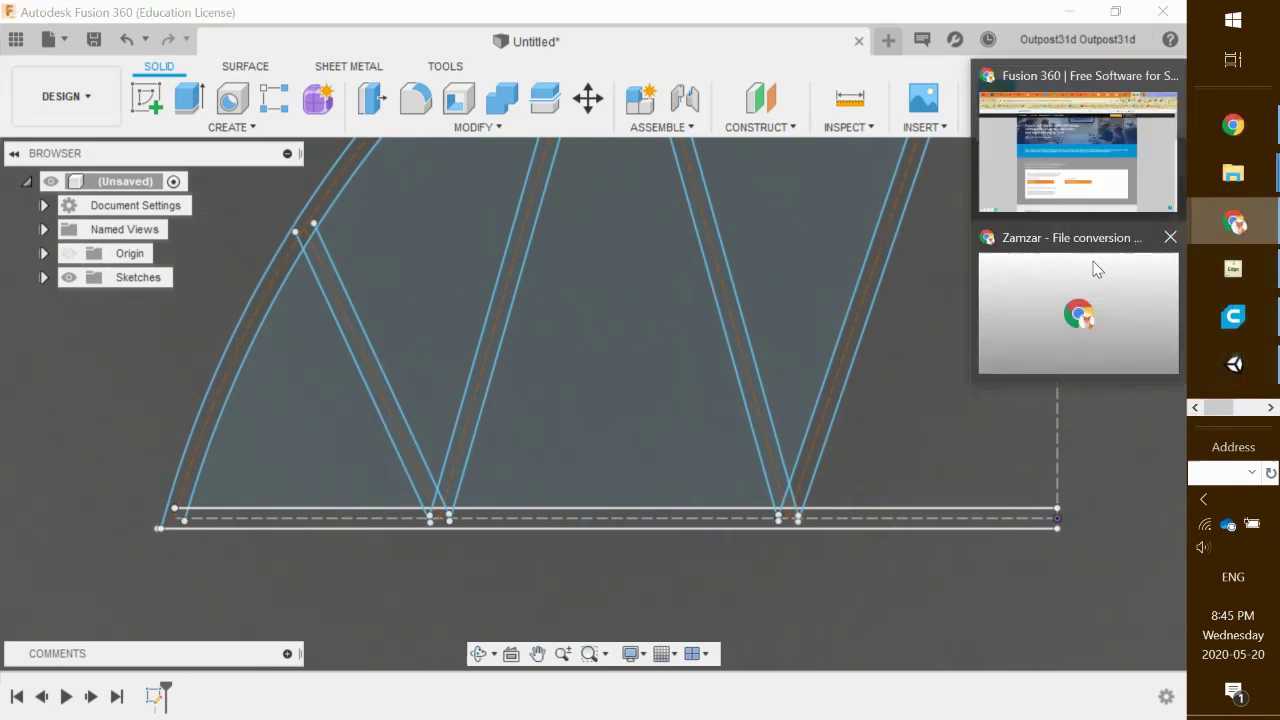